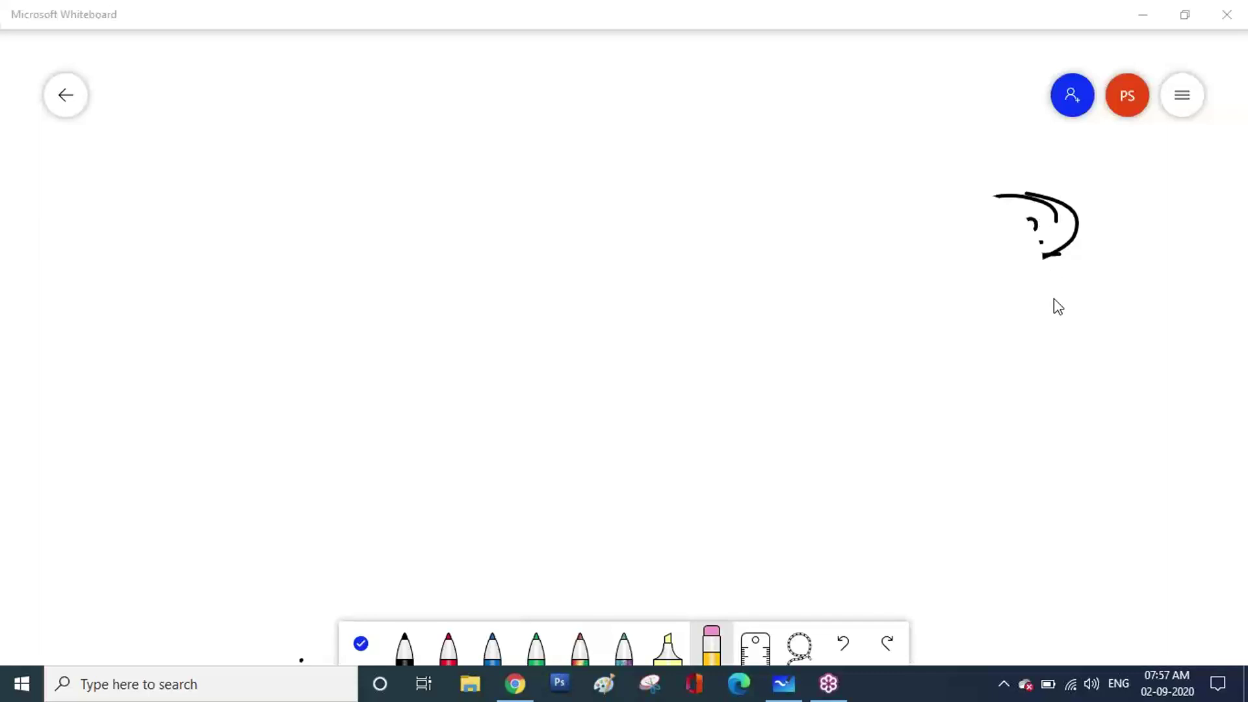
Handwrite "Tally" and "SAP" with the black pen, one below the other, underlining each word.
click(343, 195)
click(405, 650)
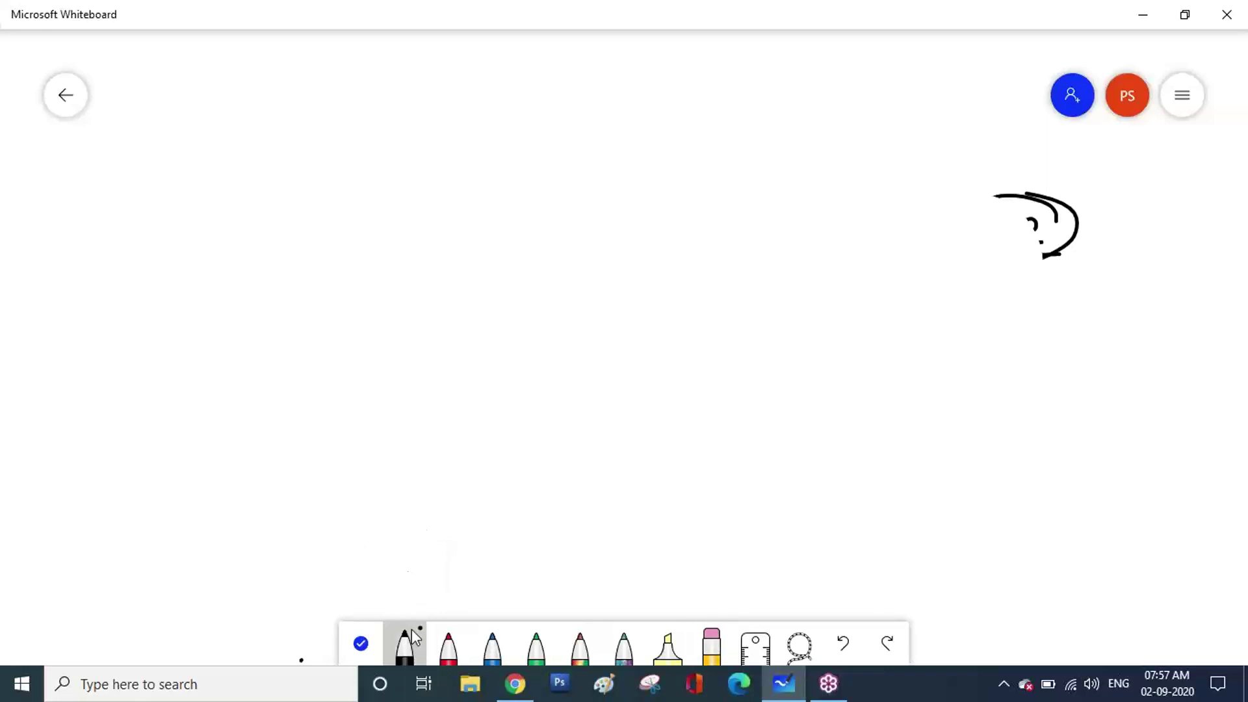
mouse_move(296, 144)
mouse_down()
mouse_move(299, 177)
mouse_move(325, 130)
mouse_move(376, 156)
mouse_up()
mouse_move(385, 127)
mouse_down()
mouse_move(366, 173)
mouse_move(408, 138)
mouse_up()
drag(279, 226, 399, 179)
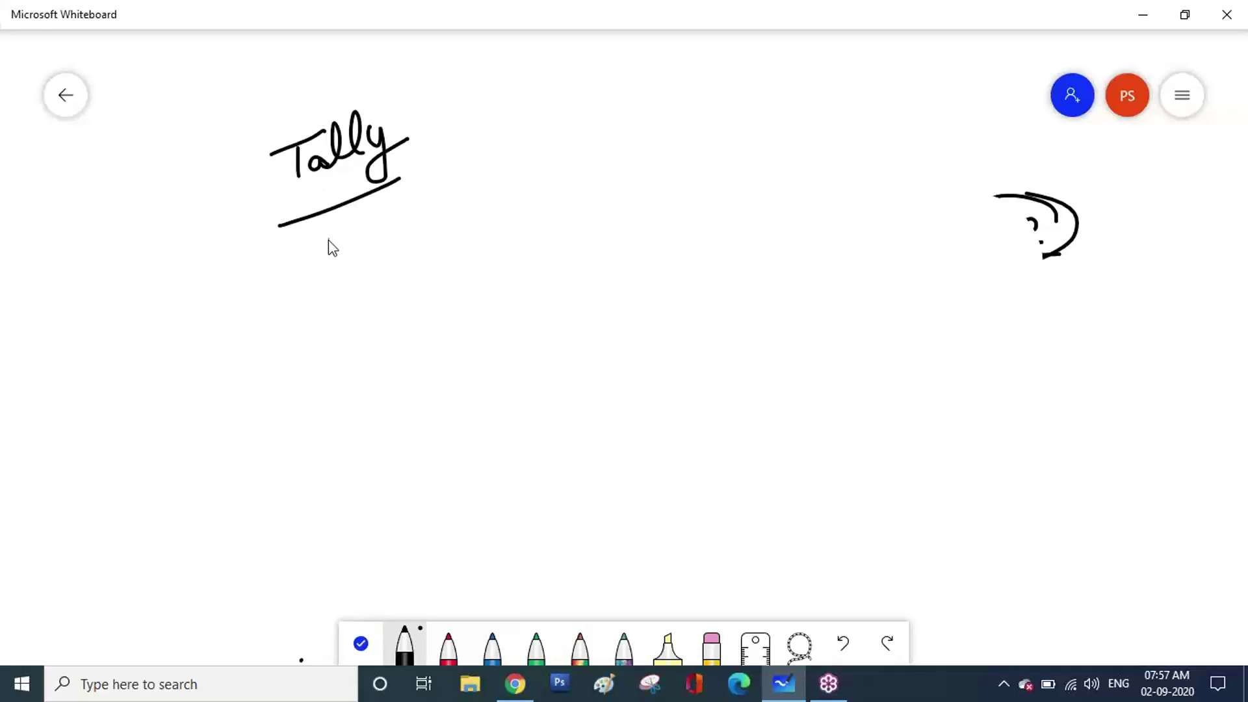
drag(370, 247, 402, 221)
drag(338, 274, 460, 228)
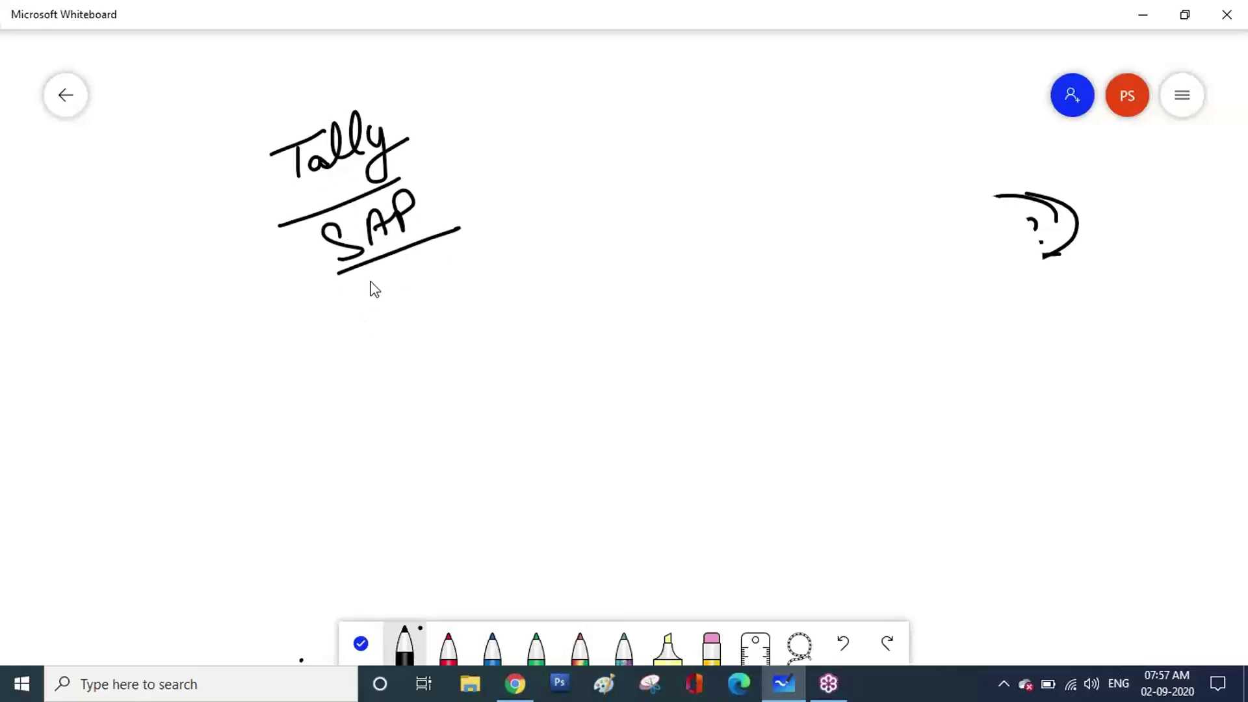
Handwrite "BUSY" and "Marg" in black below "SAP", underlining each word.
mouse_move(365, 295)
mouse_down()
mouse_move(370, 329)
mouse_move(376, 293)
mouse_up()
drag(463, 277, 448, 305)
drag(467, 286, 484, 313)
drag(366, 365, 533, 314)
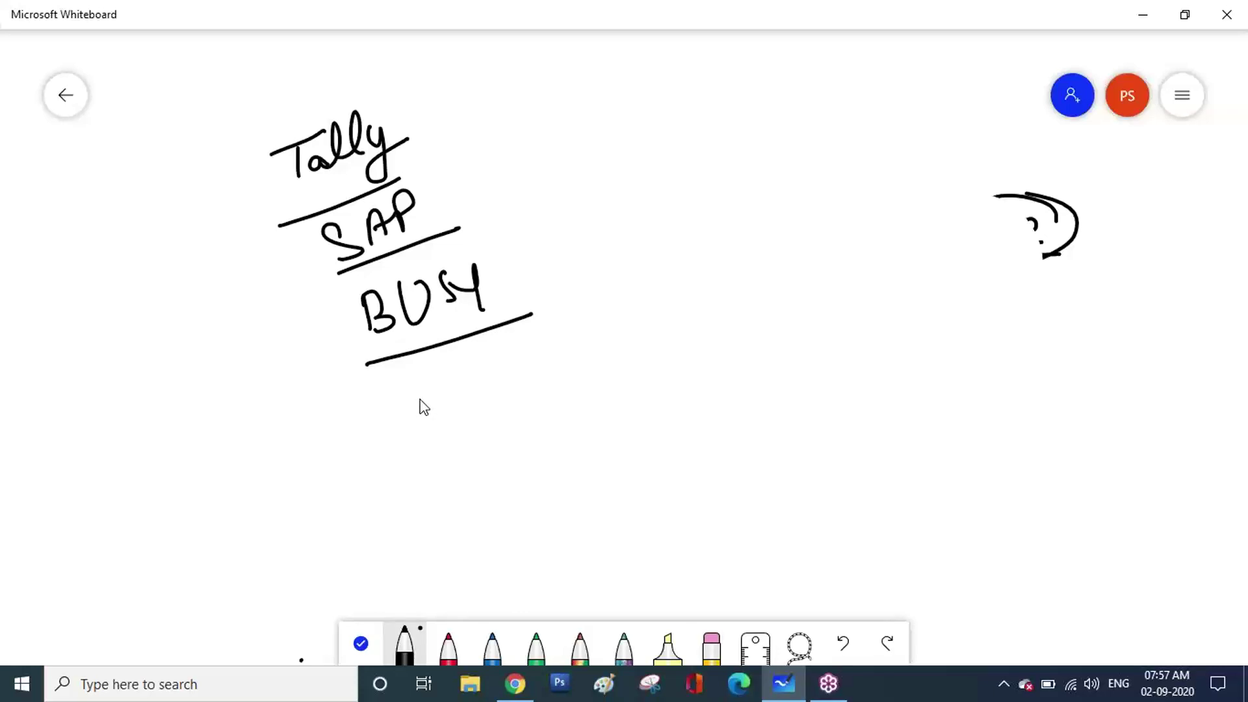
mouse_move(411, 395)
mouse_down()
mouse_move(478, 390)
mouse_move(505, 370)
mouse_move(505, 412)
mouse_move(532, 379)
mouse_up()
drag(410, 449, 543, 404)
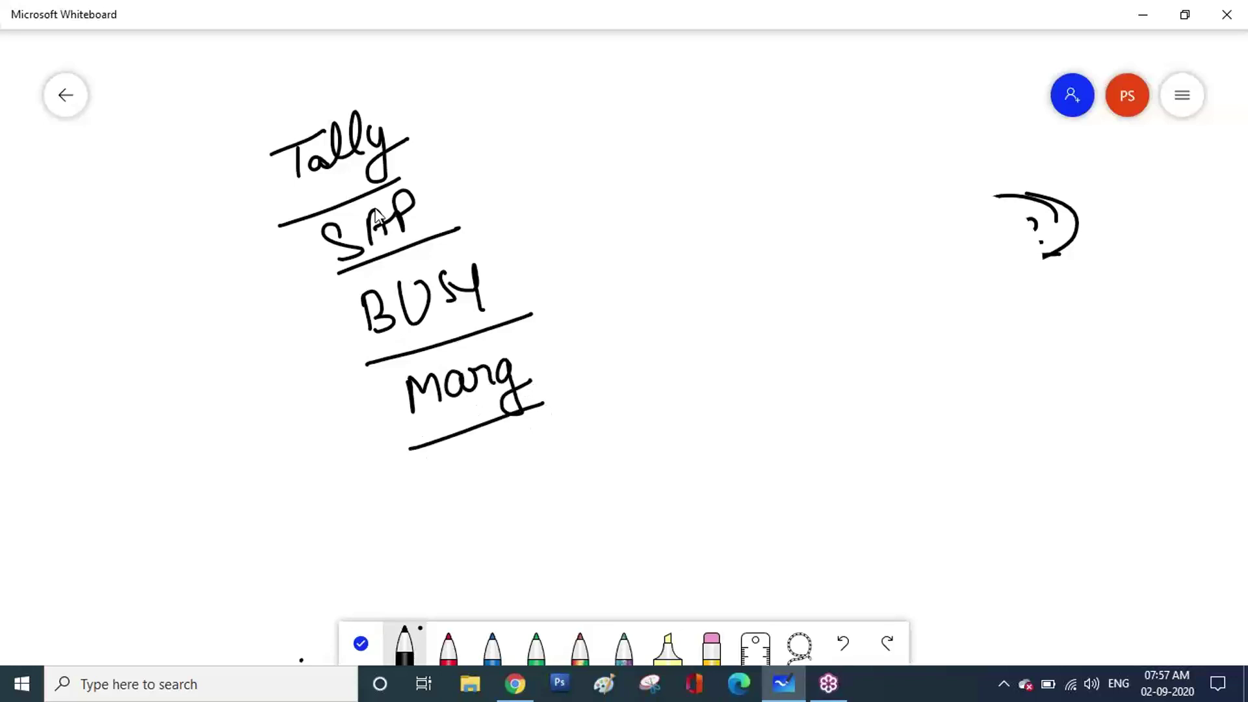
Draw a black check mark in front of each of the four software names, Tally, SAP, BUSY and Marg.
click(206, 201)
drag(207, 202, 257, 172)
drag(250, 268, 294, 247)
mouse_move(288, 332)
mouse_down()
mouse_move(290, 345)
mouse_move(325, 304)
mouse_up()
drag(343, 438, 376, 403)
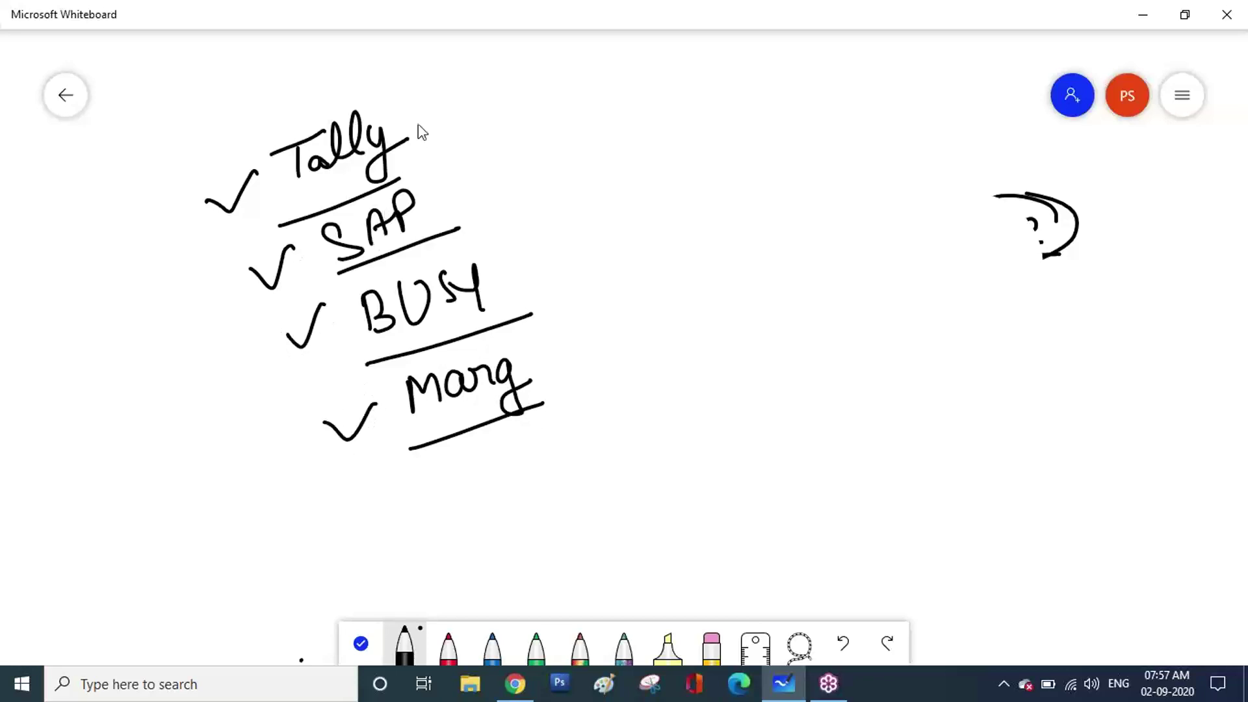
Circle the word "BUSY" with the red pen and draw a red arrow pointing away from it.
click(449, 647)
mouse_move(371, 360)
mouse_down()
mouse_move(353, 354)
mouse_move(383, 267)
mouse_move(476, 252)
mouse_move(516, 315)
mouse_move(361, 357)
mouse_up()
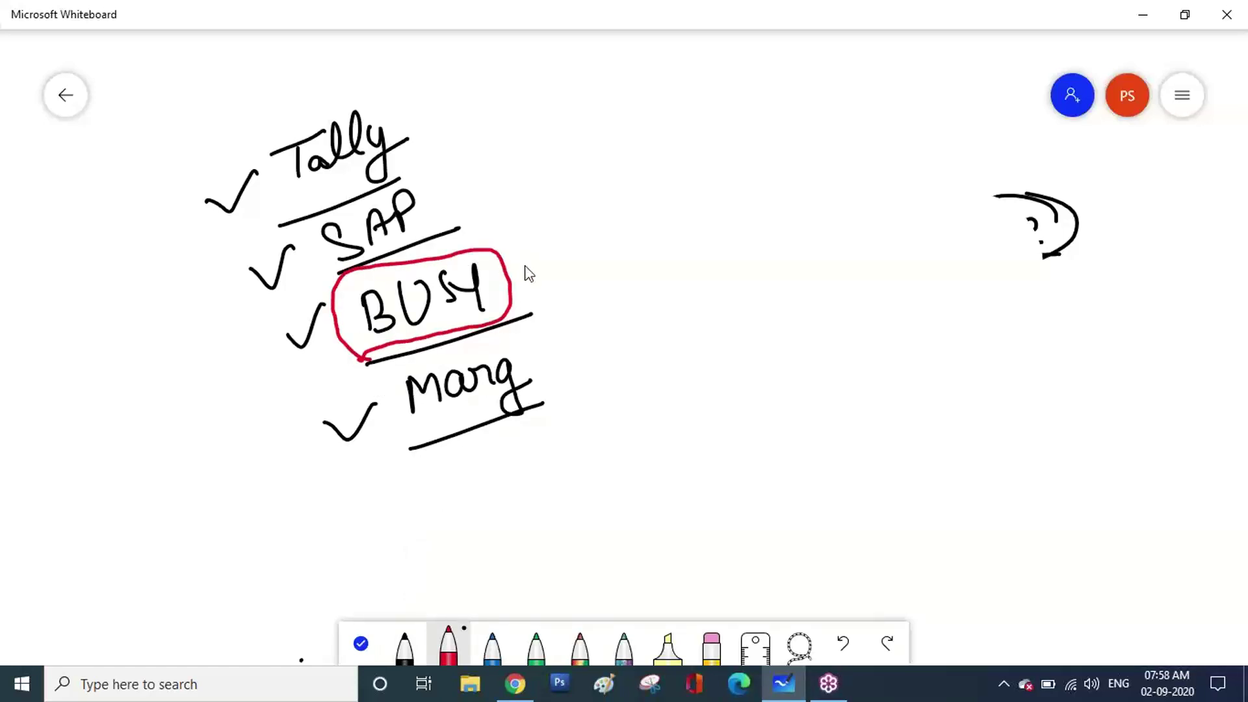
drag(511, 278, 576, 257)
mouse_move(549, 248)
mouse_down()
mouse_move(568, 259)
mouse_move(561, 271)
mouse_up()
Write the underlined red prices 18000 beside "Tally" and 2.5L beside "SAP", each linked to its name by a line.
drag(441, 121, 459, 117)
mouse_move(468, 110)
mouse_down()
mouse_move(504, 123)
mouse_move(557, 97)
mouse_up()
drag(470, 140, 580, 117)
drag(448, 198, 557, 193)
drag(563, 167, 584, 156)
drag(503, 211, 632, 178)
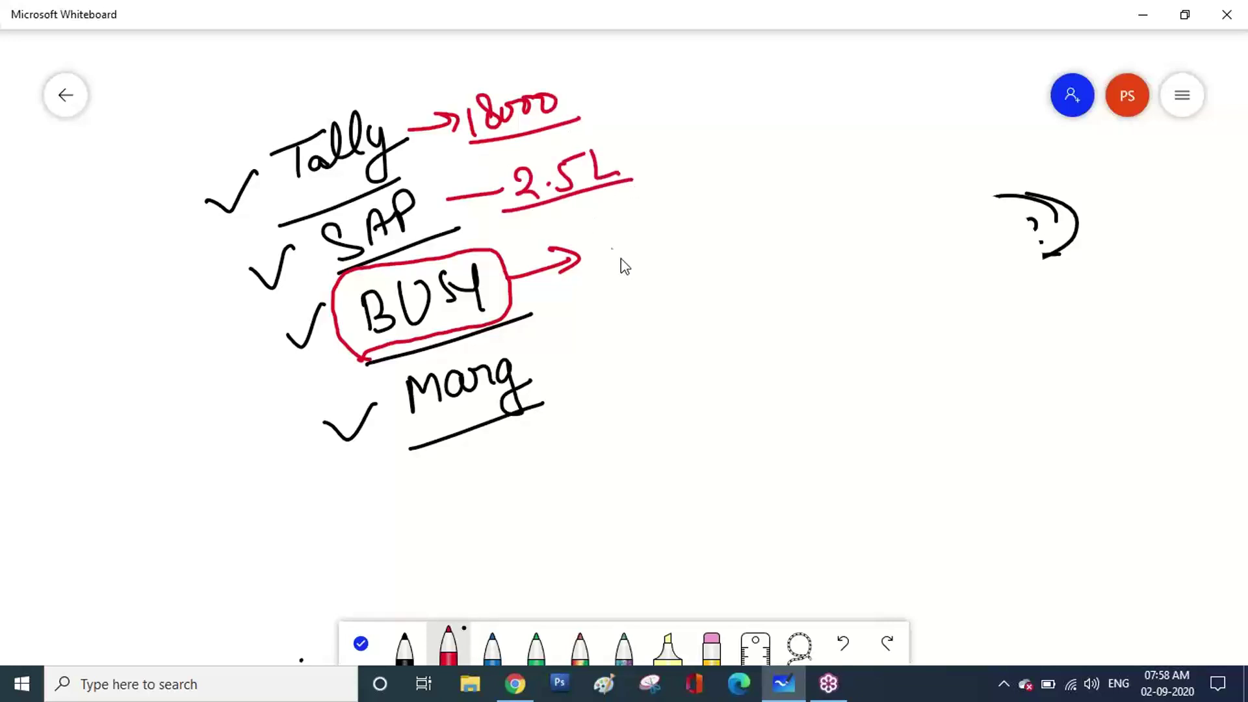
Write 12000 / 6500 in red beside "BUSY", and an arrow with a double-underlined 6500 beside "Marg".
mouse_move(601, 237)
mouse_down()
mouse_move(603, 260)
mouse_move(689, 234)
mouse_move(726, 200)
mouse_move(721, 270)
mouse_up()
mouse_move(775, 211)
mouse_down()
mouse_move(813, 243)
mouse_move(836, 217)
mouse_move(783, 259)
mouse_move(816, 251)
mouse_up()
mouse_move(567, 356)
mouse_down()
mouse_move(644, 357)
mouse_move(719, 321)
mouse_up()
drag(650, 366, 742, 346)
drag(660, 373, 715, 363)
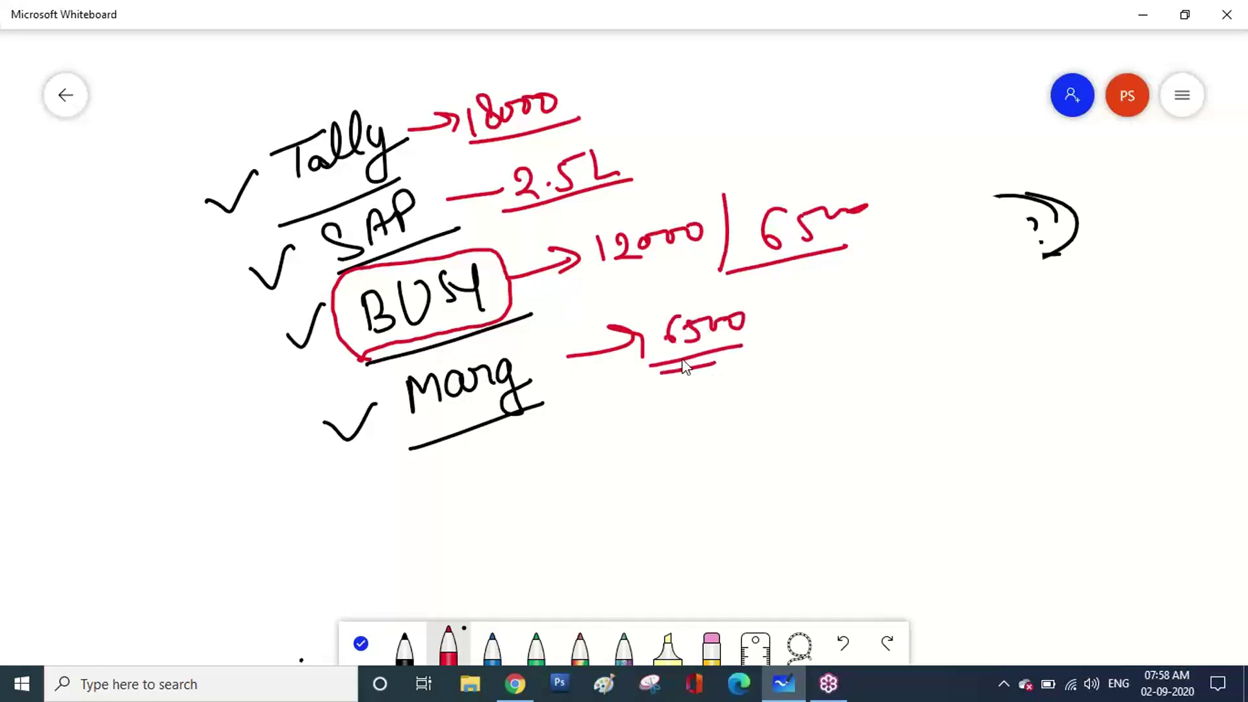
Erase all the handwriting from the whiteboard.
click(713, 644)
mouse_move(494, 365)
mouse_down()
mouse_move(468, 384)
mouse_move(551, 406)
mouse_move(451, 370)
mouse_move(324, 253)
mouse_move(373, 187)
mouse_move(532, 127)
mouse_move(633, 209)
mouse_move(583, 323)
mouse_move(813, 260)
mouse_move(1053, 260)
mouse_move(1089, 309)
mouse_move(435, 463)
mouse_move(401, 488)
mouse_up()
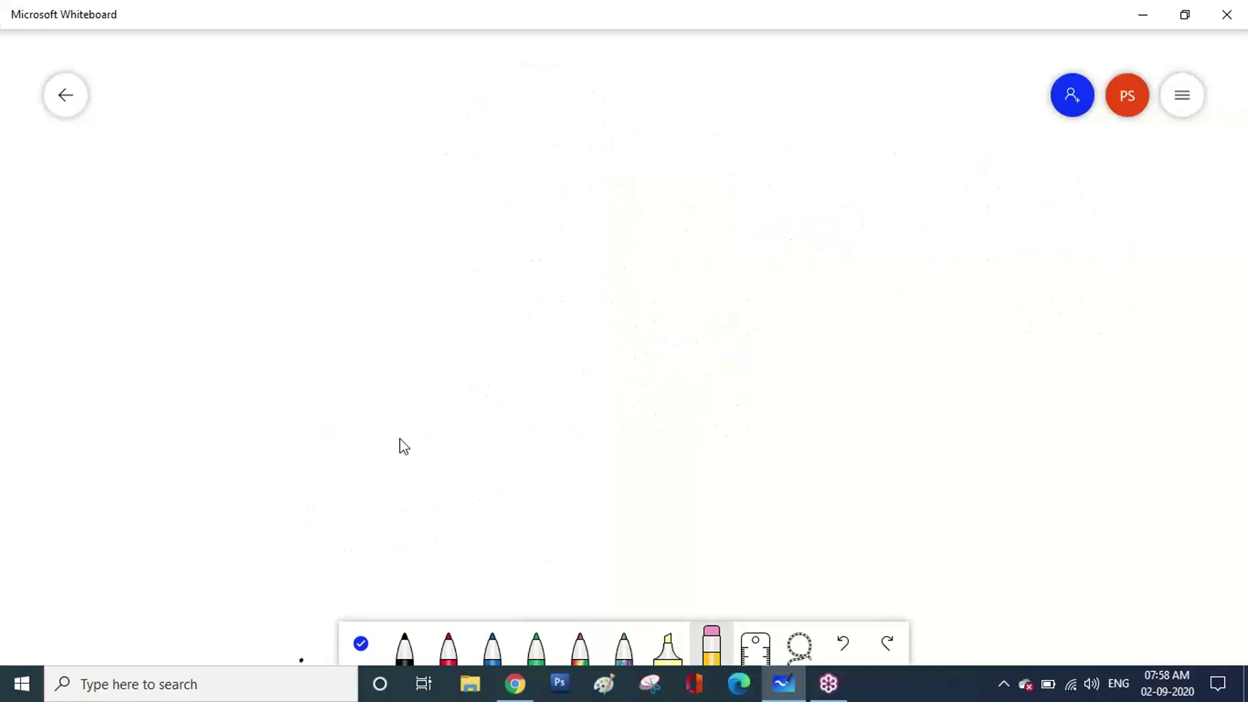
Switch to Chrome and search Google for "busywin" in a new tab.
click(513, 684)
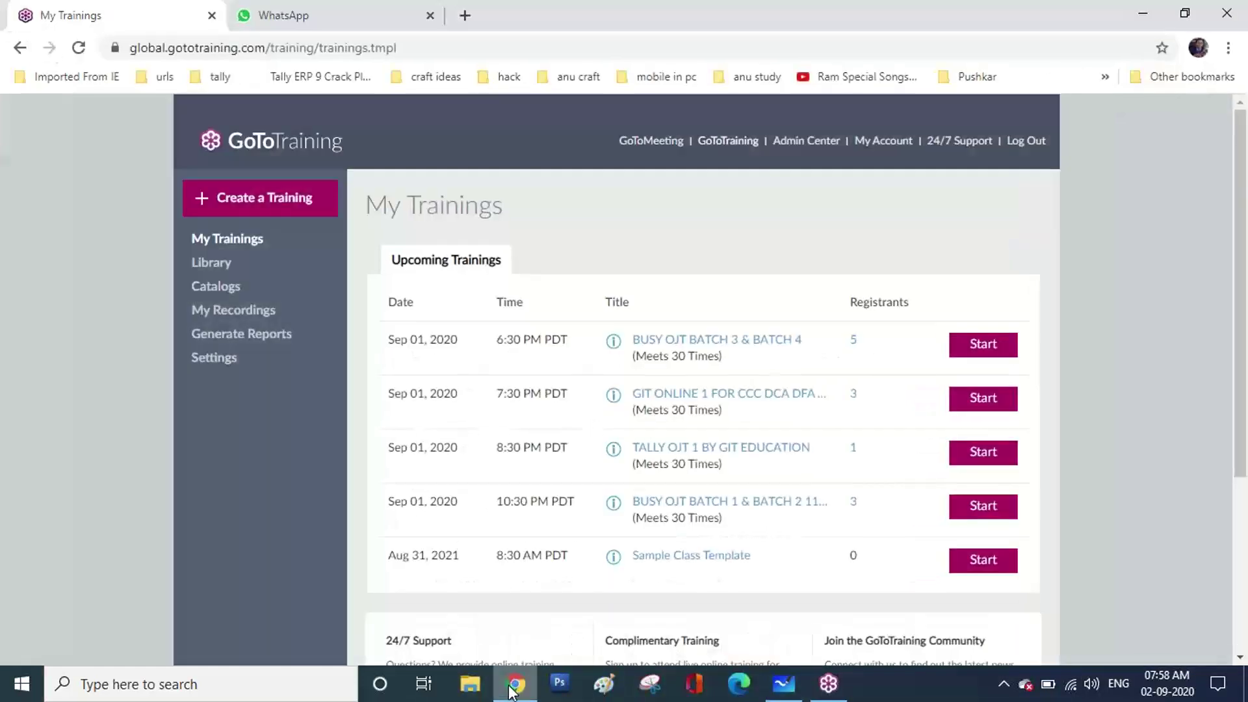
click(465, 16)
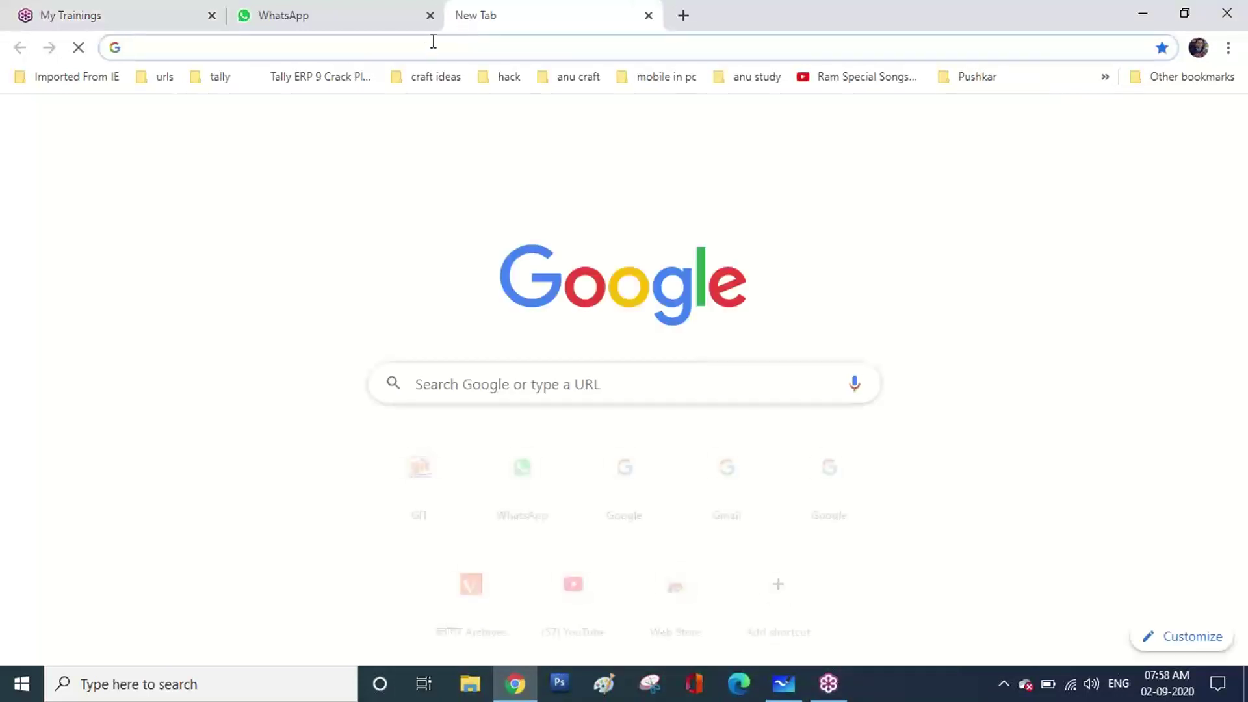
text(busy)
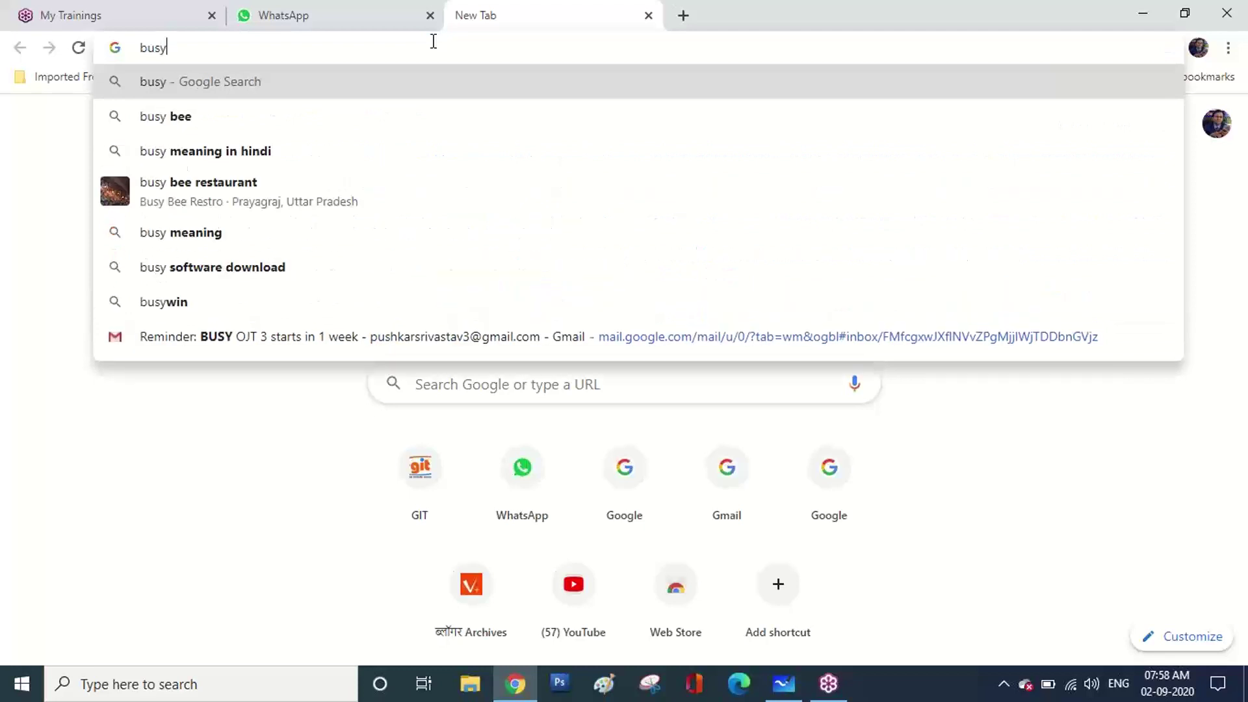
text(win)
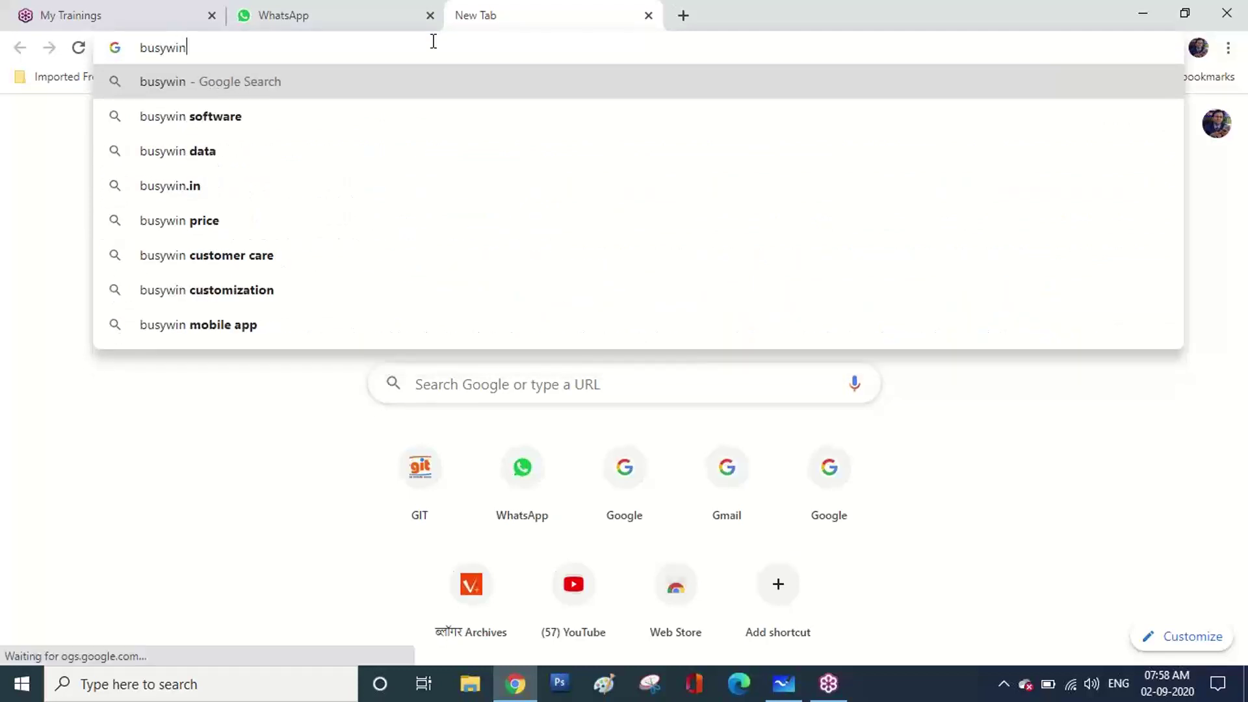
key(Return)
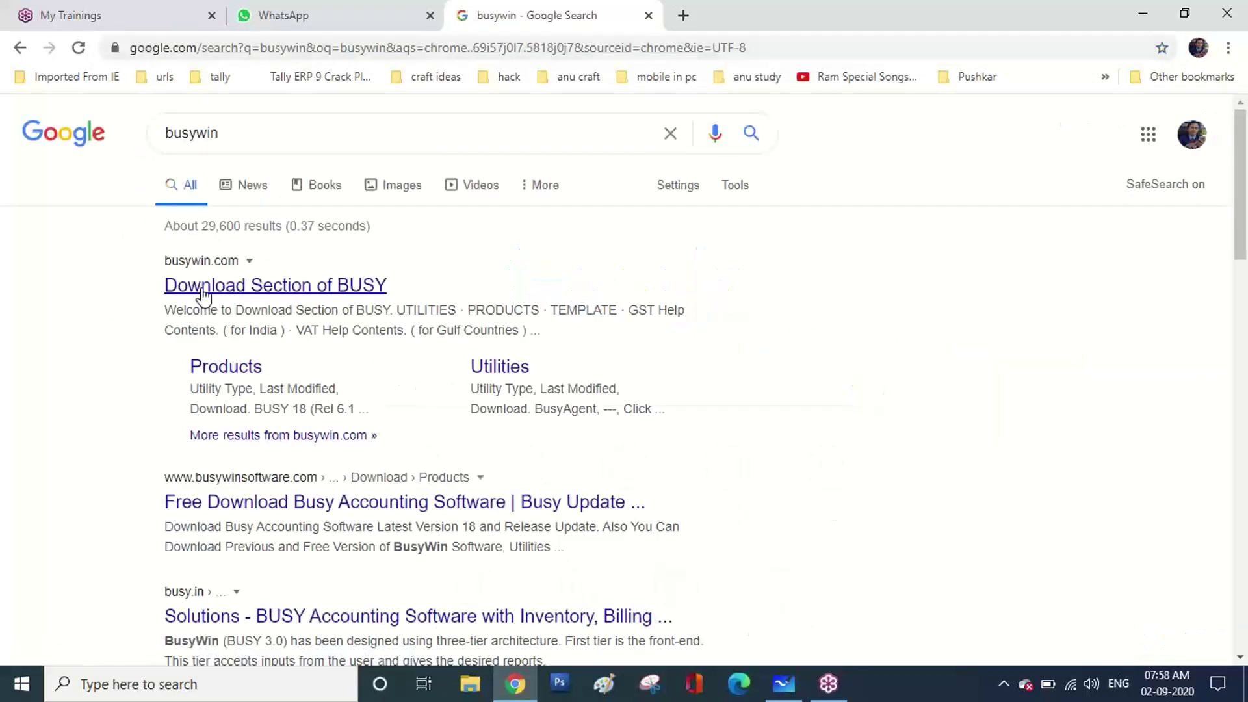
Open the Download Section of BUSY on busywin.com and download BUSY 18 (Rel 6.1) from its Products list.
click(203, 290)
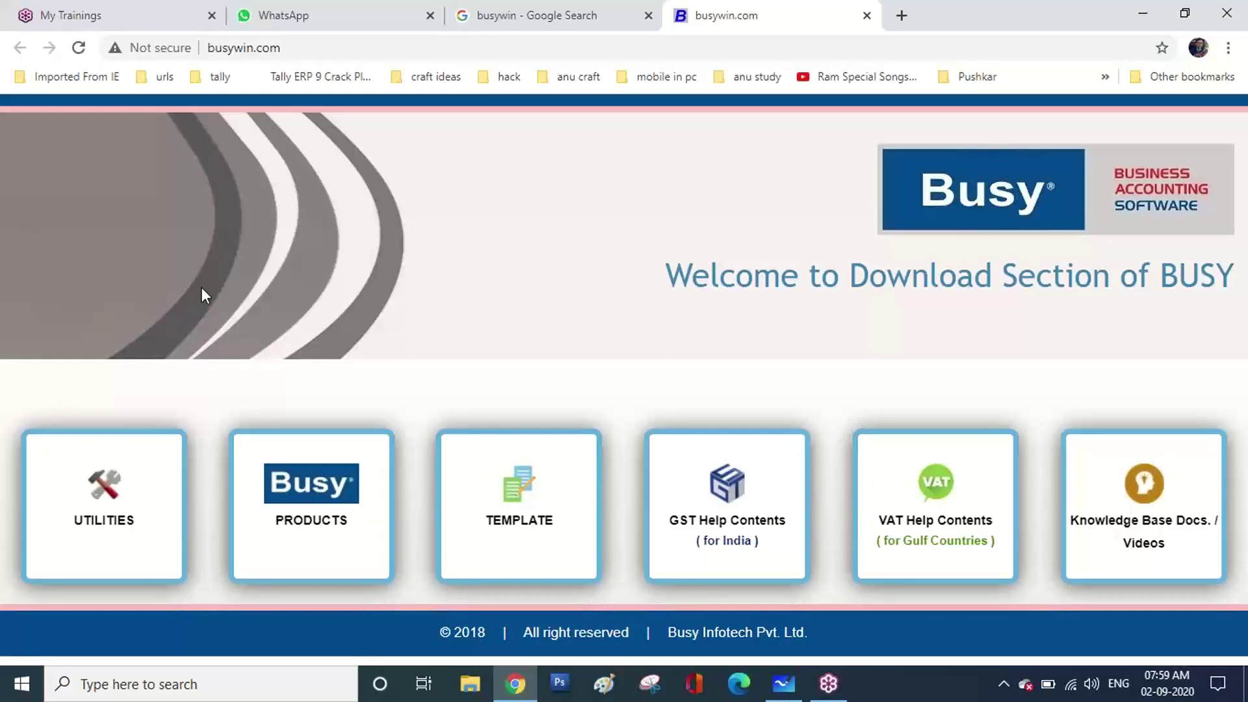
click(299, 537)
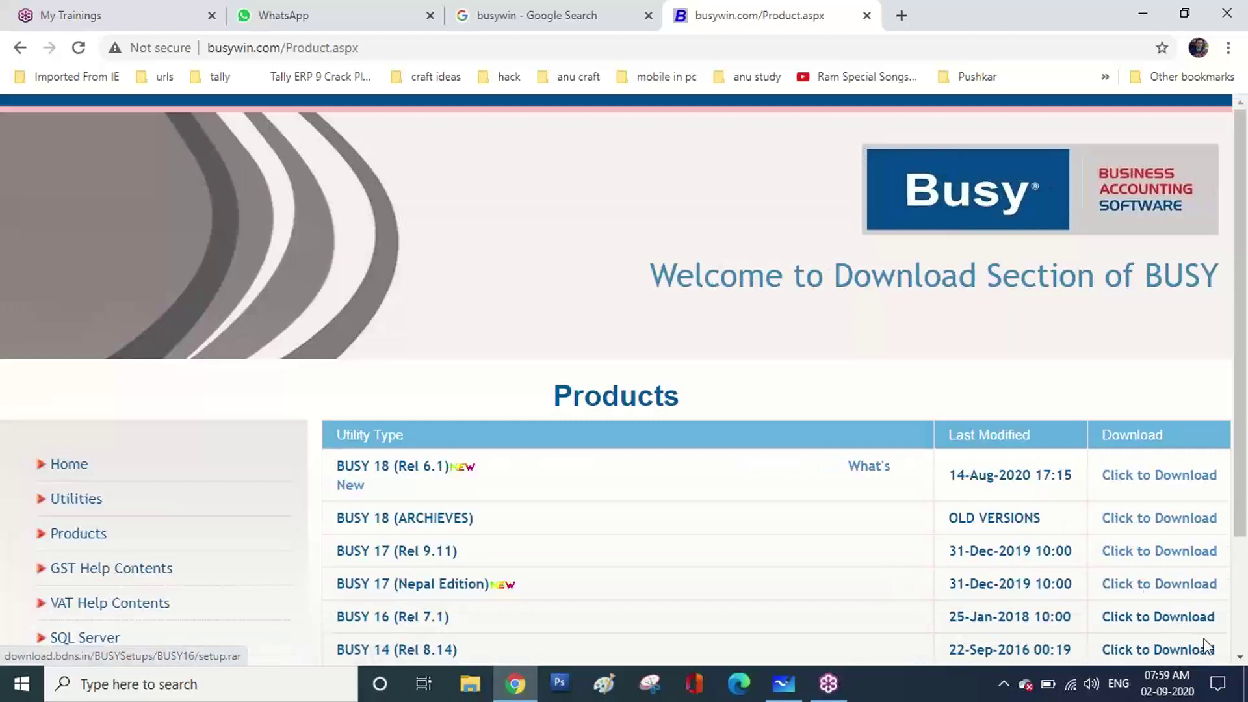
scroll(1241, 660, down, 3)
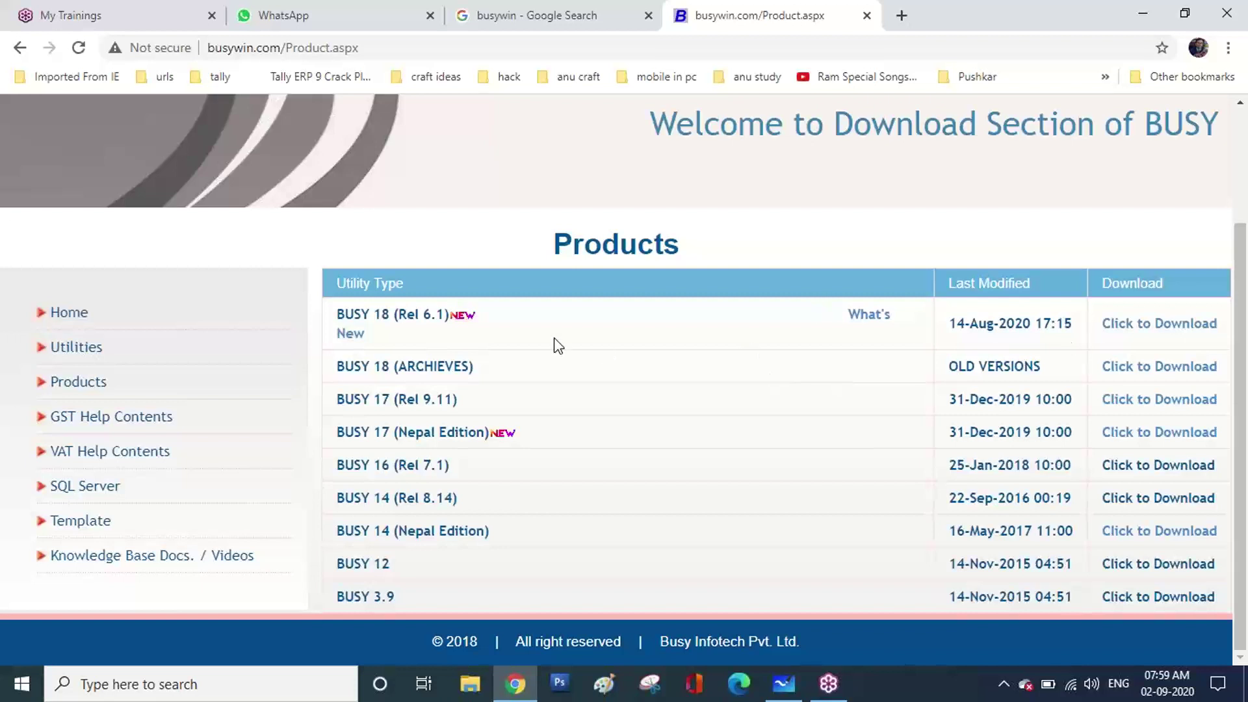
click(1138, 331)
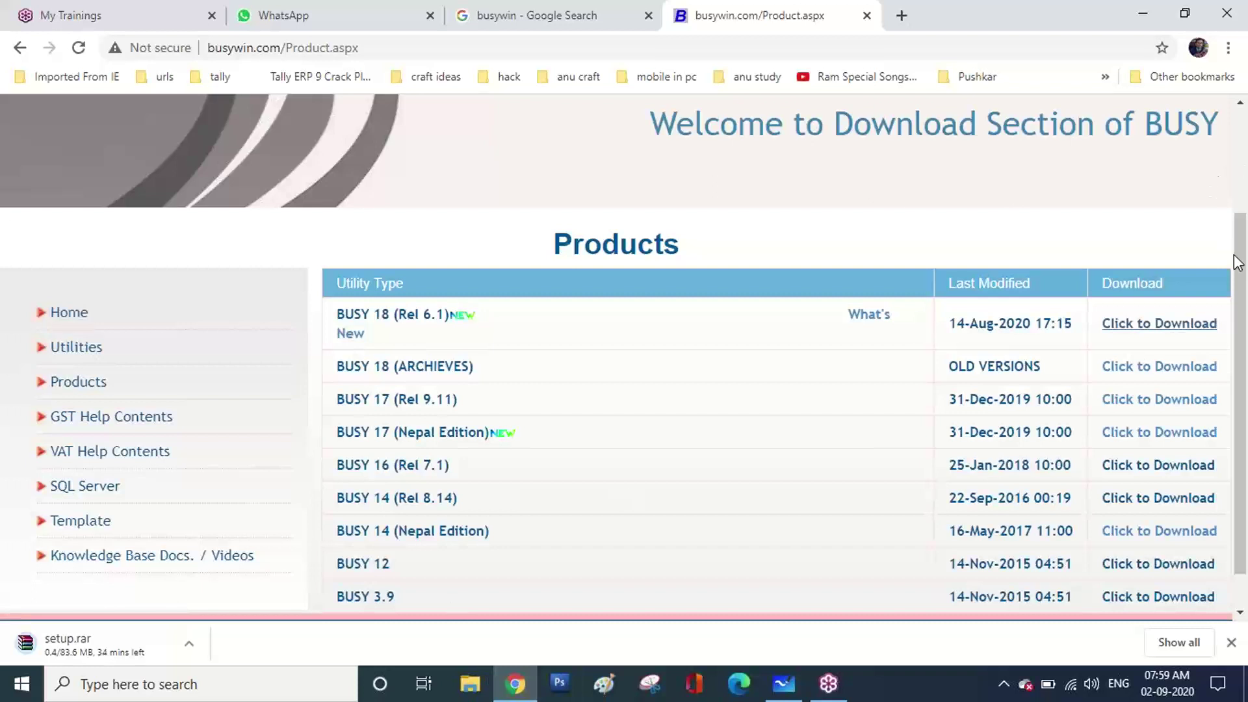
Annotate the screen with a black ring around the setup.rar download and an underline beneath its file size.
key(ctrl+shift+p)
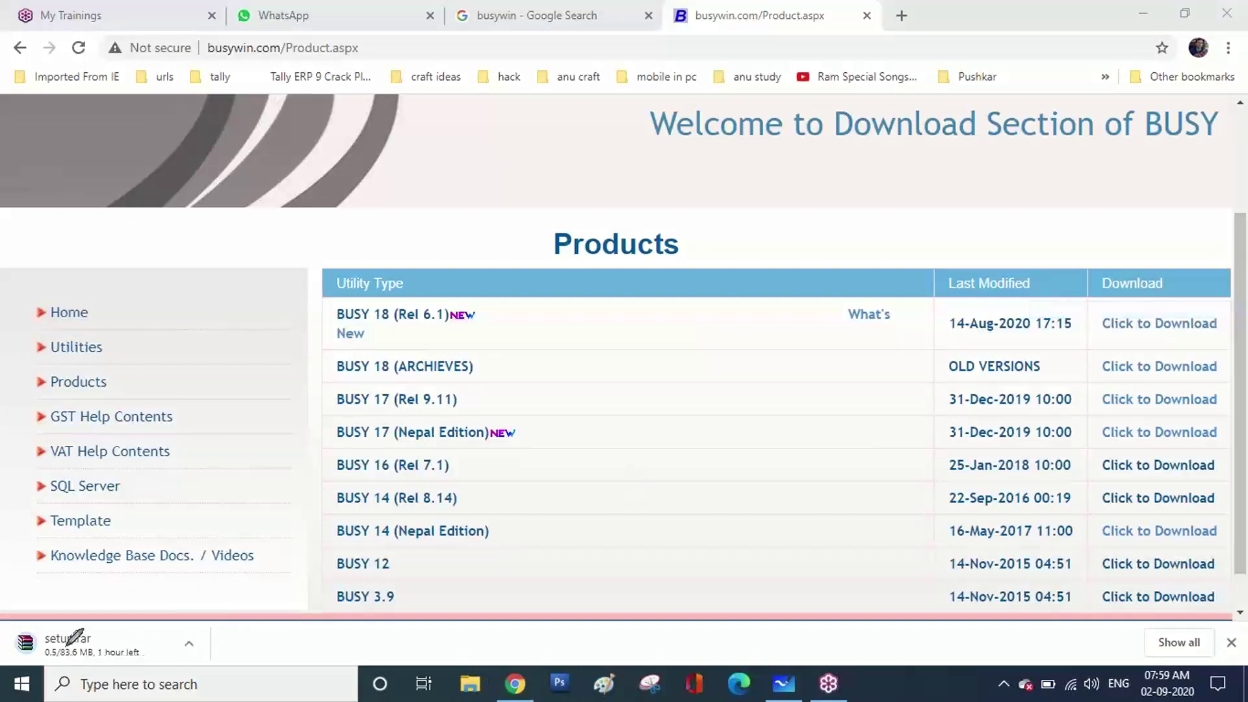
mouse_move(5, 619)
mouse_down()
mouse_move(126, 601)
mouse_move(186, 647)
mouse_move(45, 660)
mouse_up()
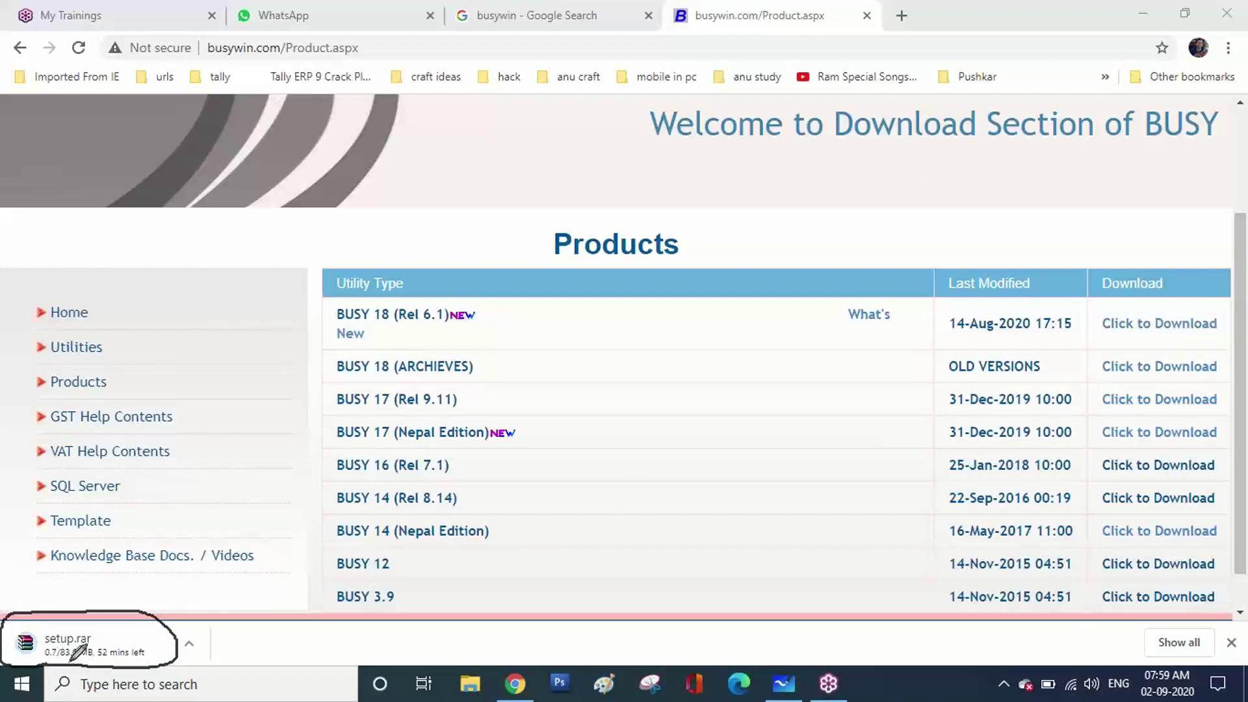
drag(61, 658, 82, 656)
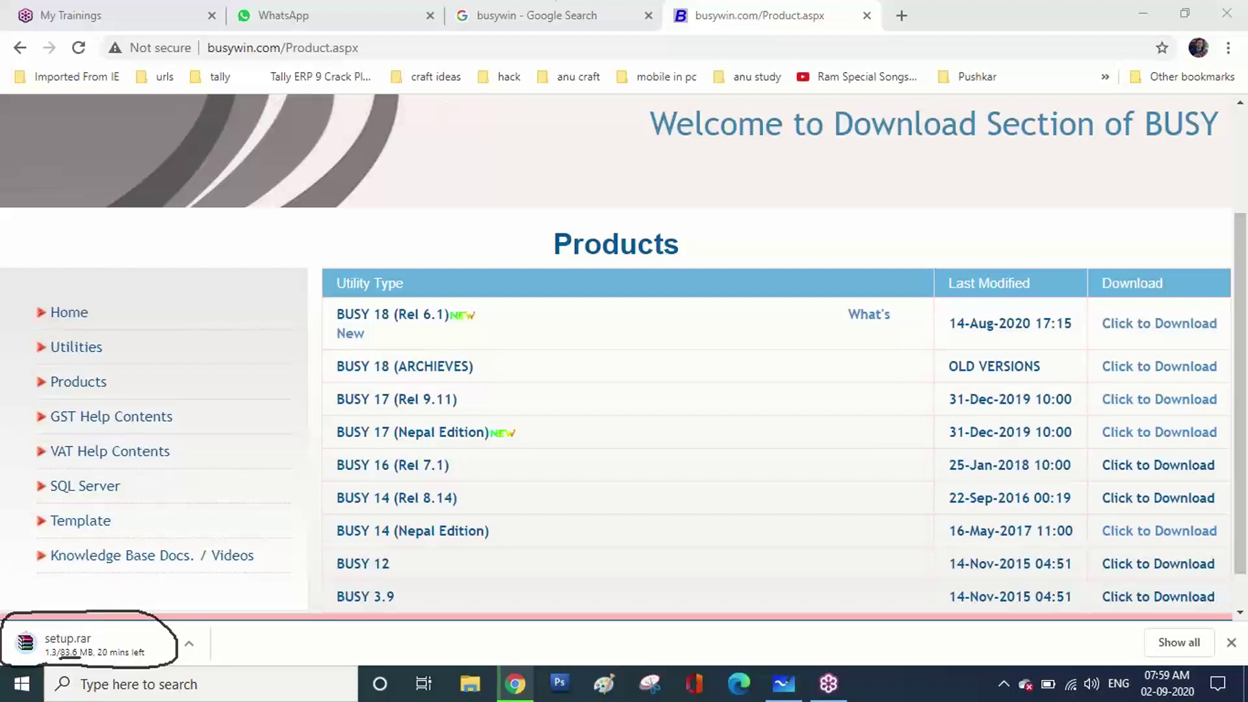
Return to the Google results, search for "busywin" again, and open the Products page of the BUSY download section.
click(538, 15)
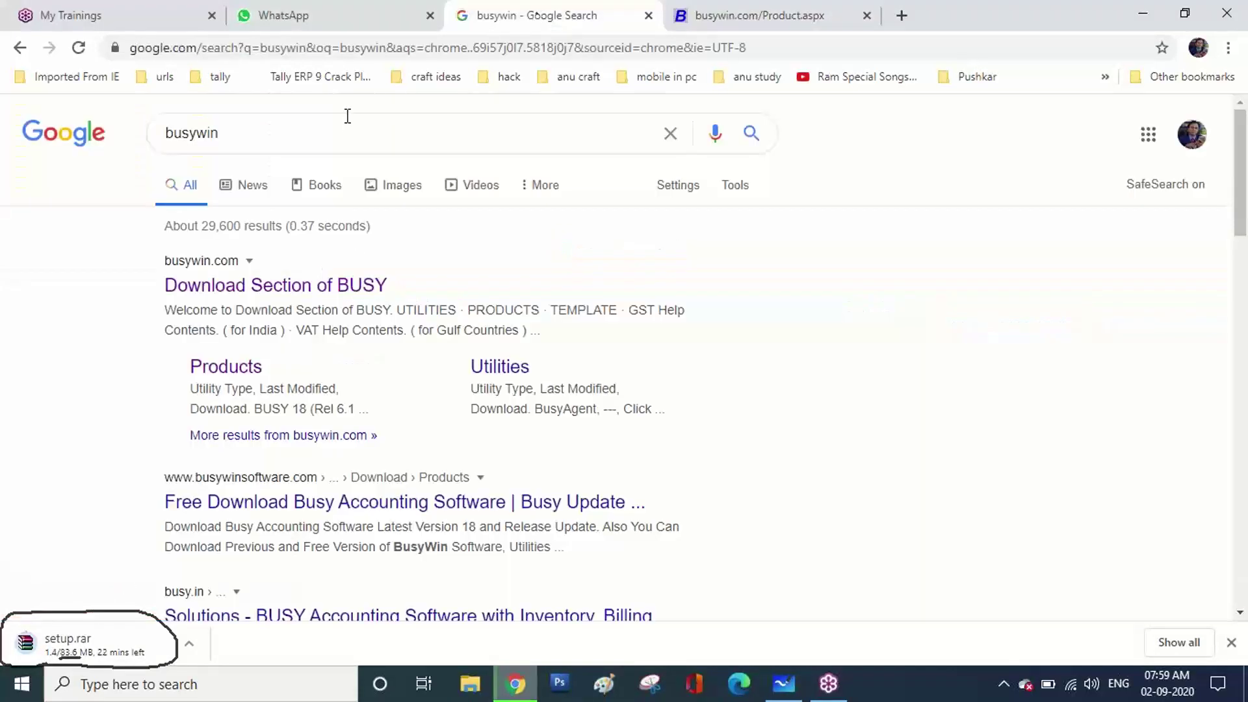
click(229, 136)
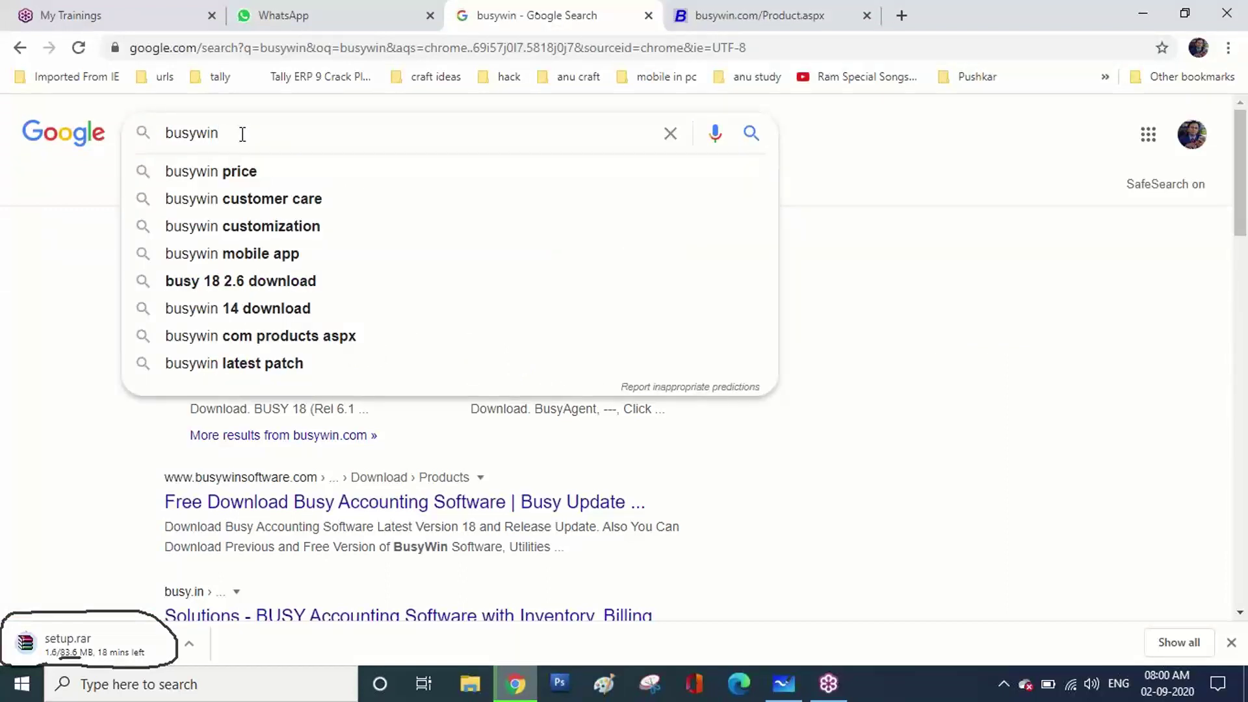
key(Return)
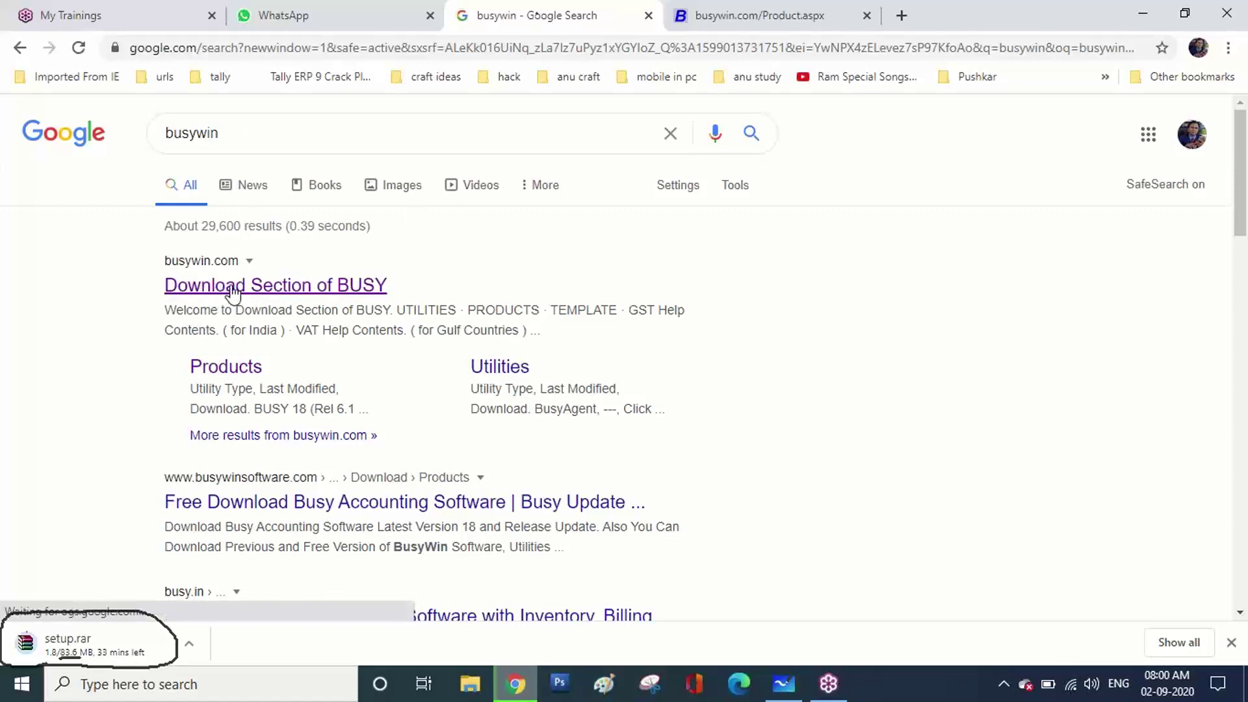
click(258, 289)
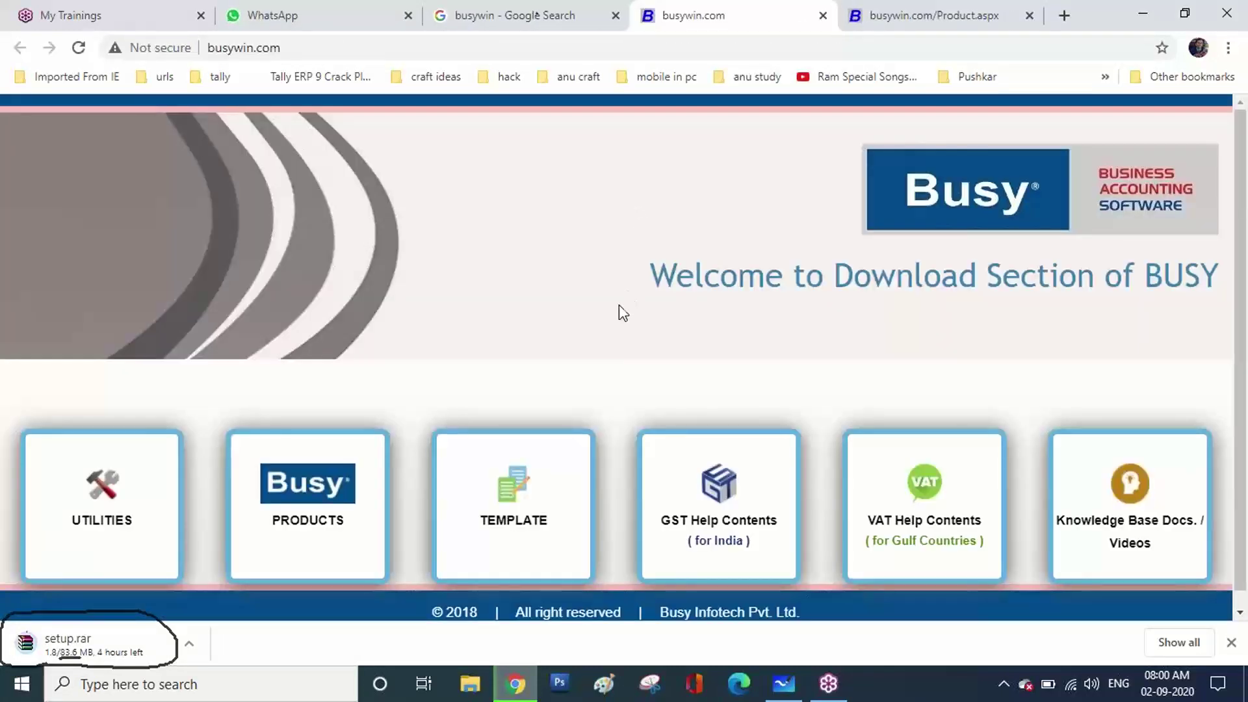
click(313, 520)
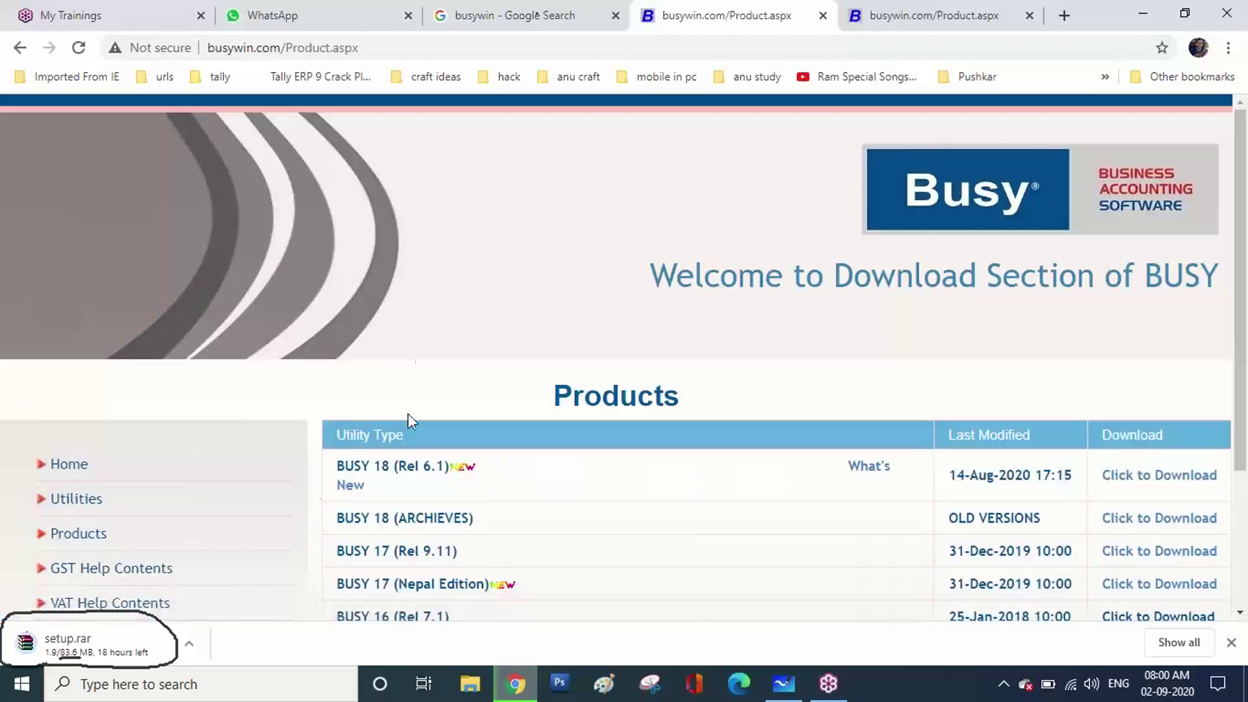
Draw a red ring around the BUSY 18 (Rel 6.1) entry in the Products list and underline it.
scroll(418, 345, down, 3)
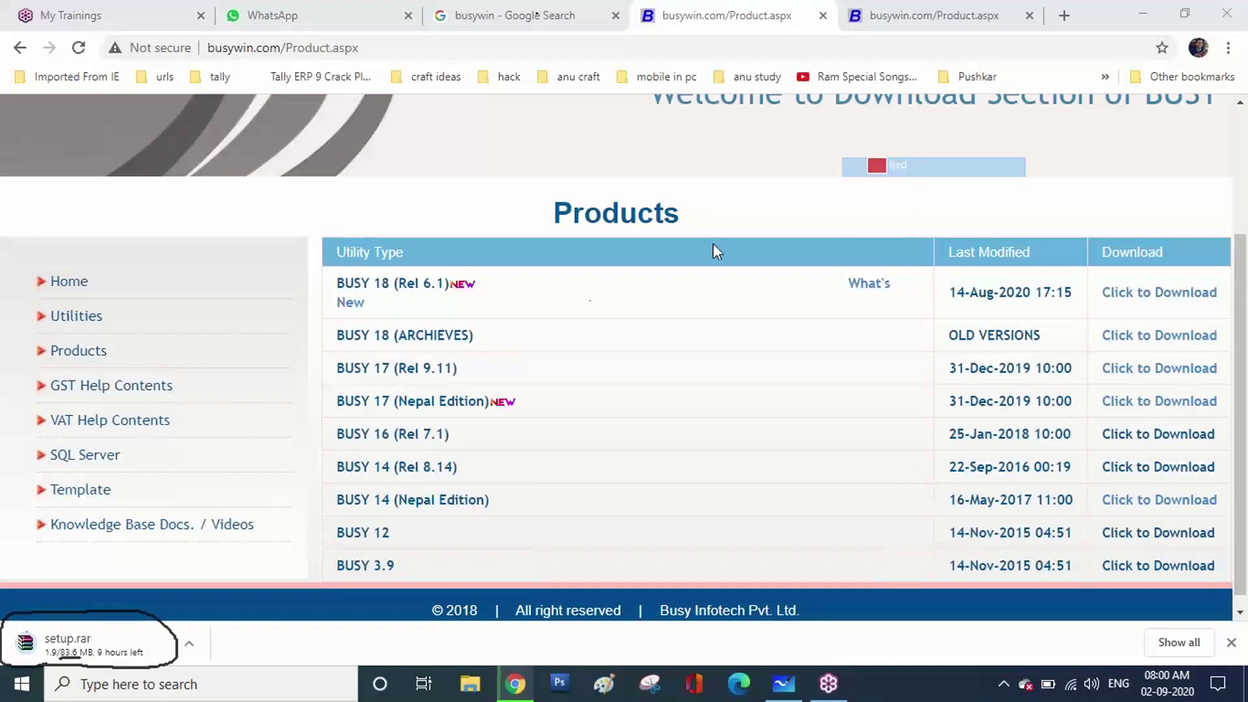
mouse_move(389, 311)
mouse_down()
mouse_move(305, 299)
mouse_move(392, 312)
mouse_up()
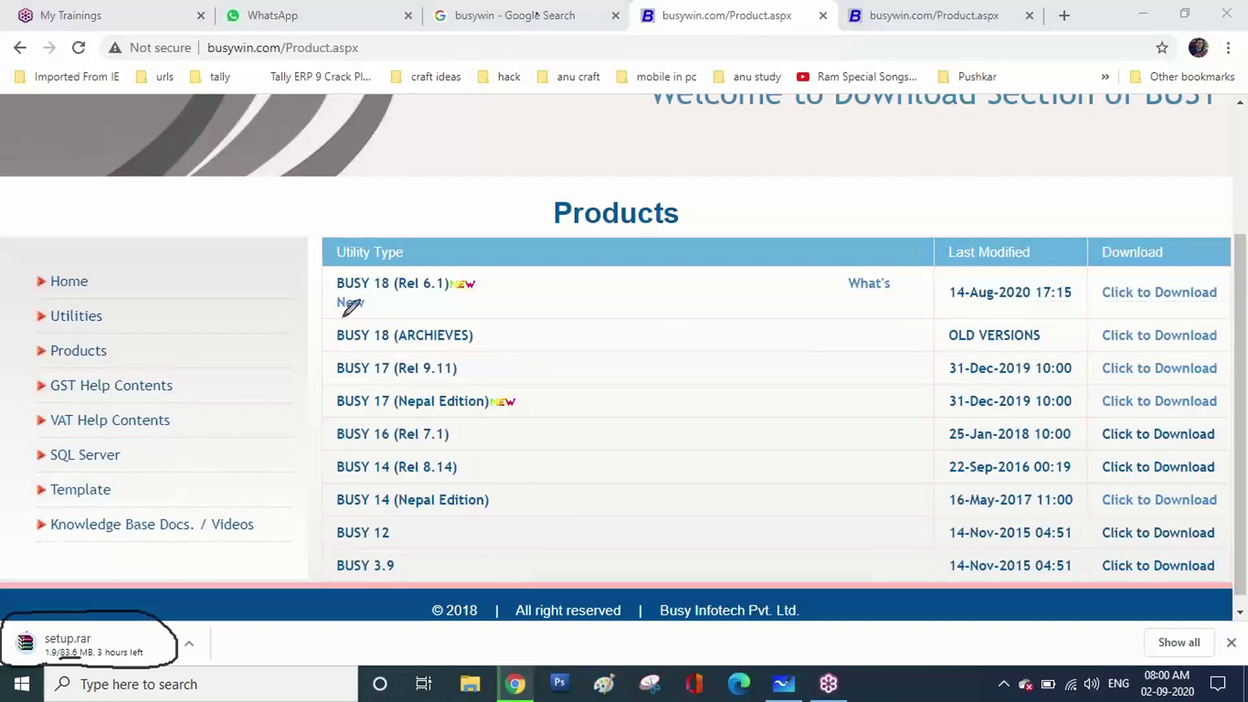
mouse_move(353, 315)
mouse_down()
mouse_move(334, 242)
mouse_move(513, 274)
mouse_move(326, 316)
mouse_up()
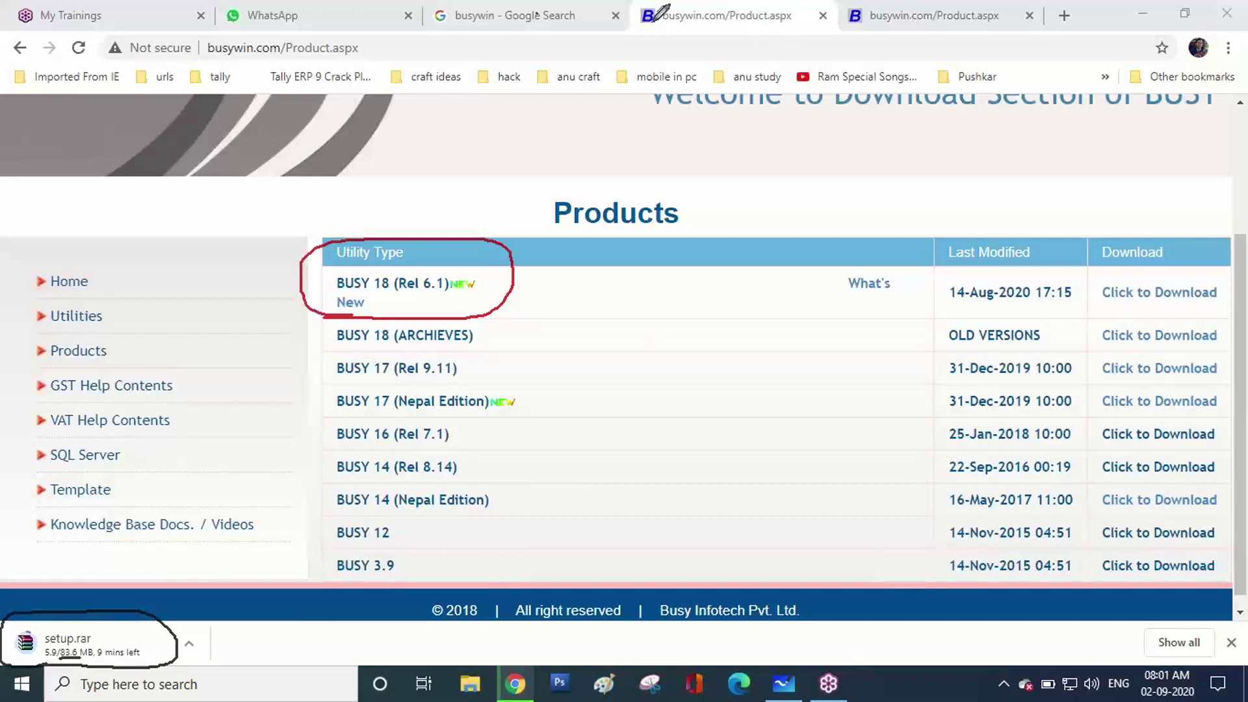
Return to the Google results, replace the query with "winrar", and highlight the "winrar 64 bit" suggestion.
click(493, 19)
double_click(287, 138)
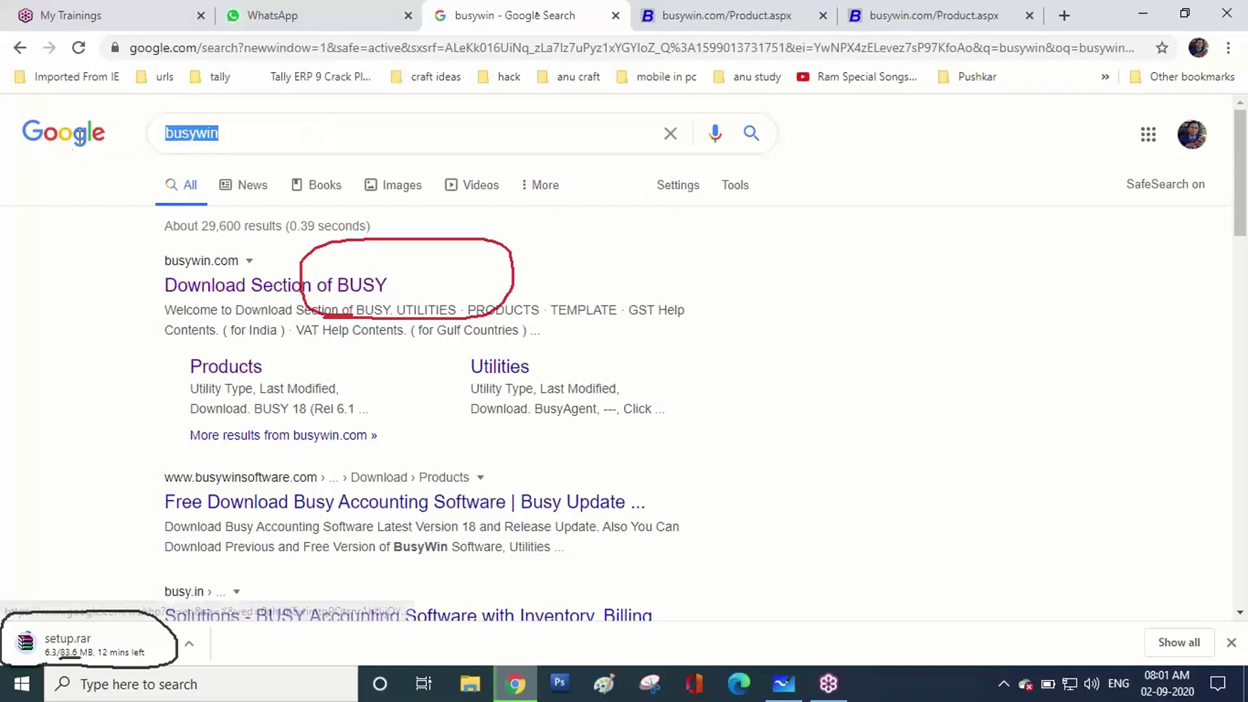
text(wi)
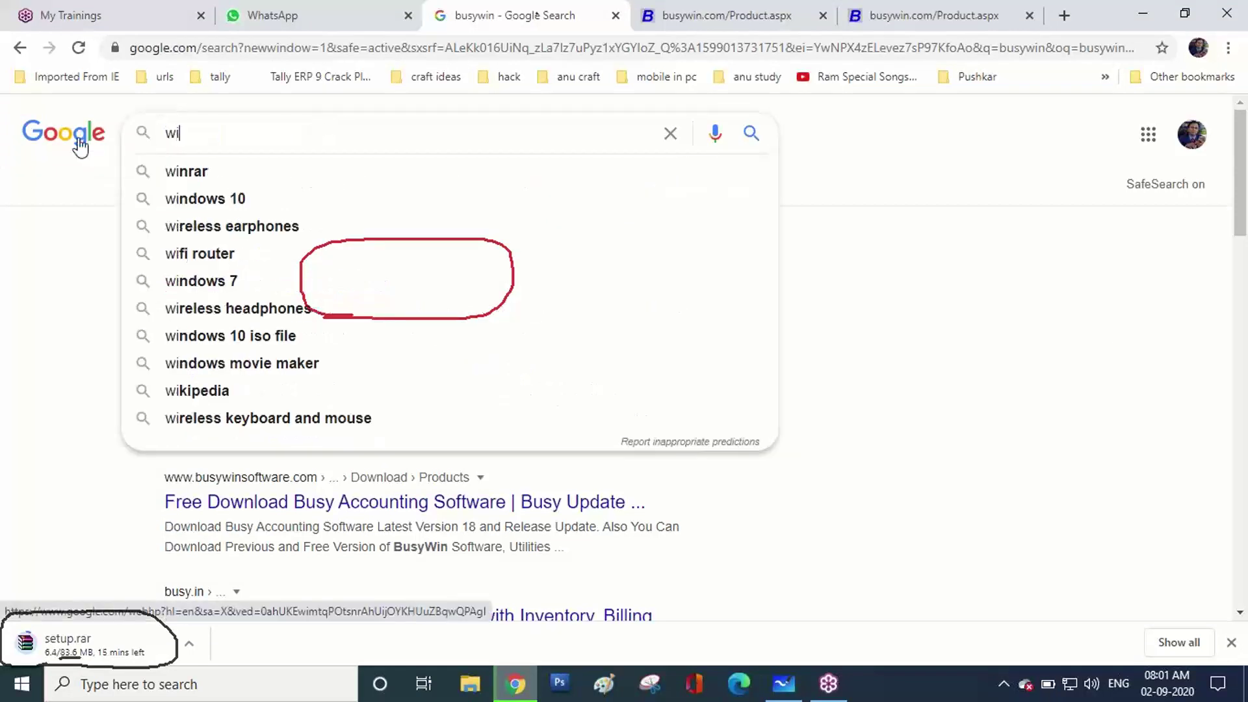
text(nrar)
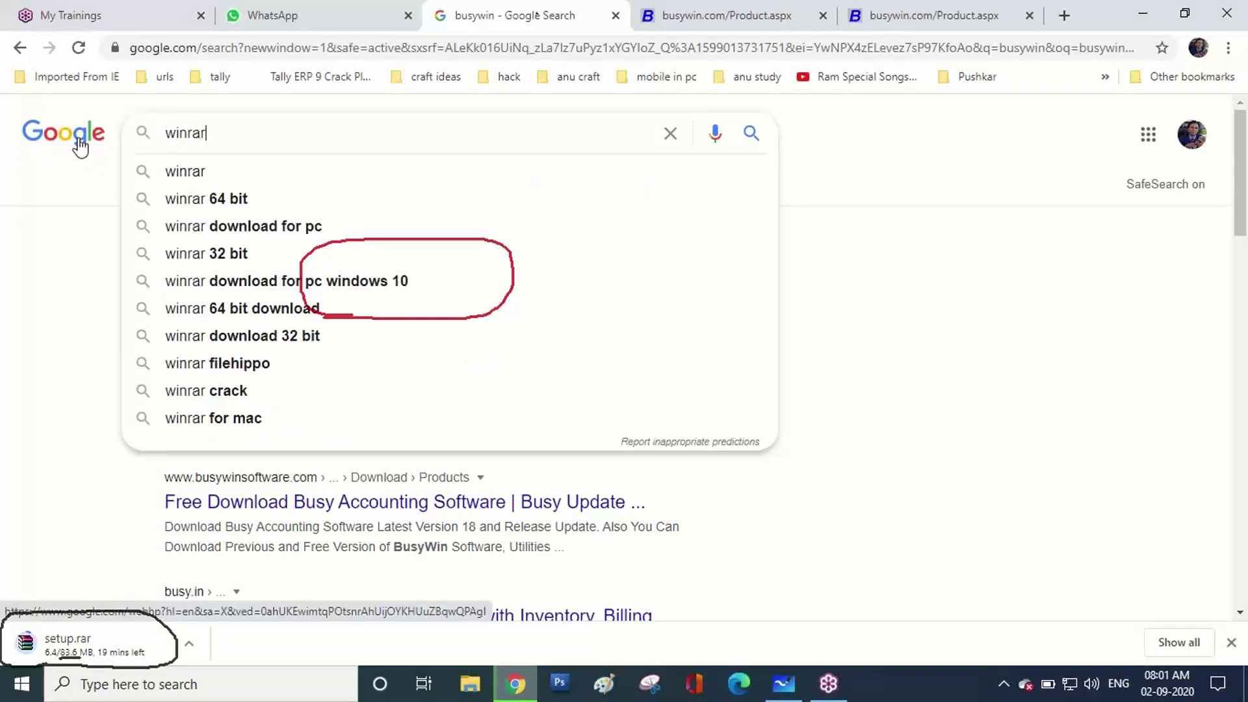
key(Down)
key(Down)
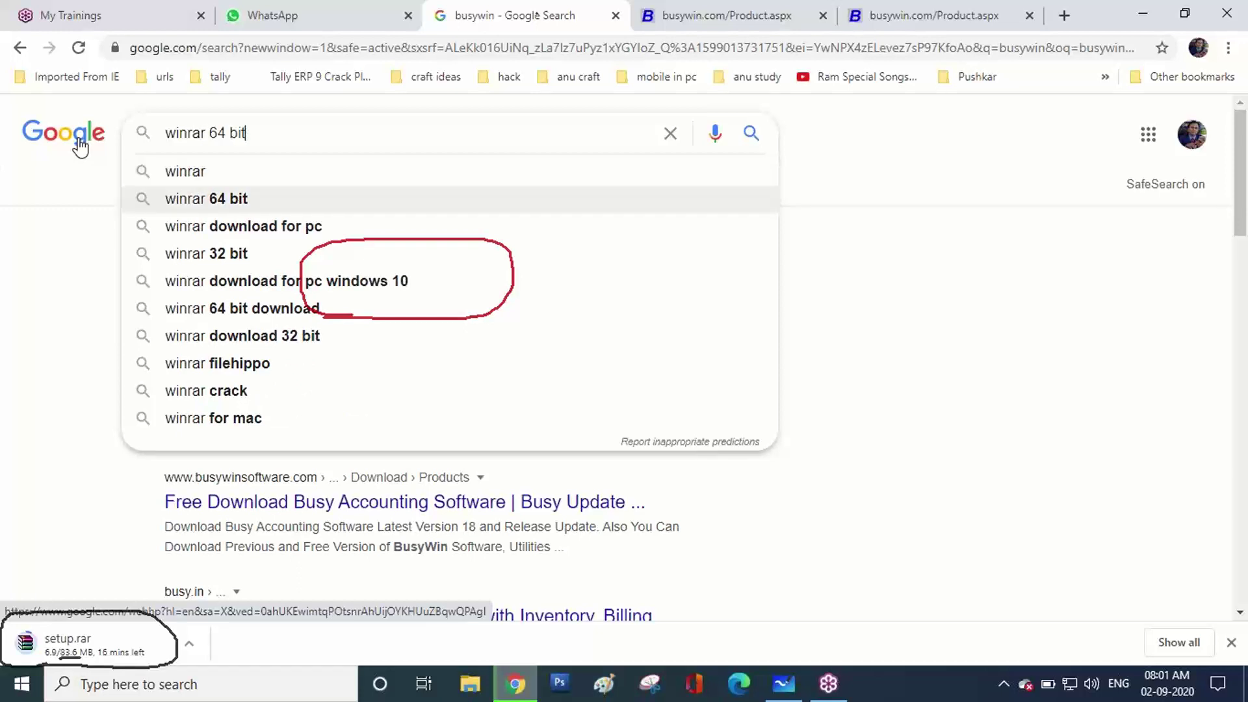
key(Down)
key(Down)
key(Up)
key(Up)
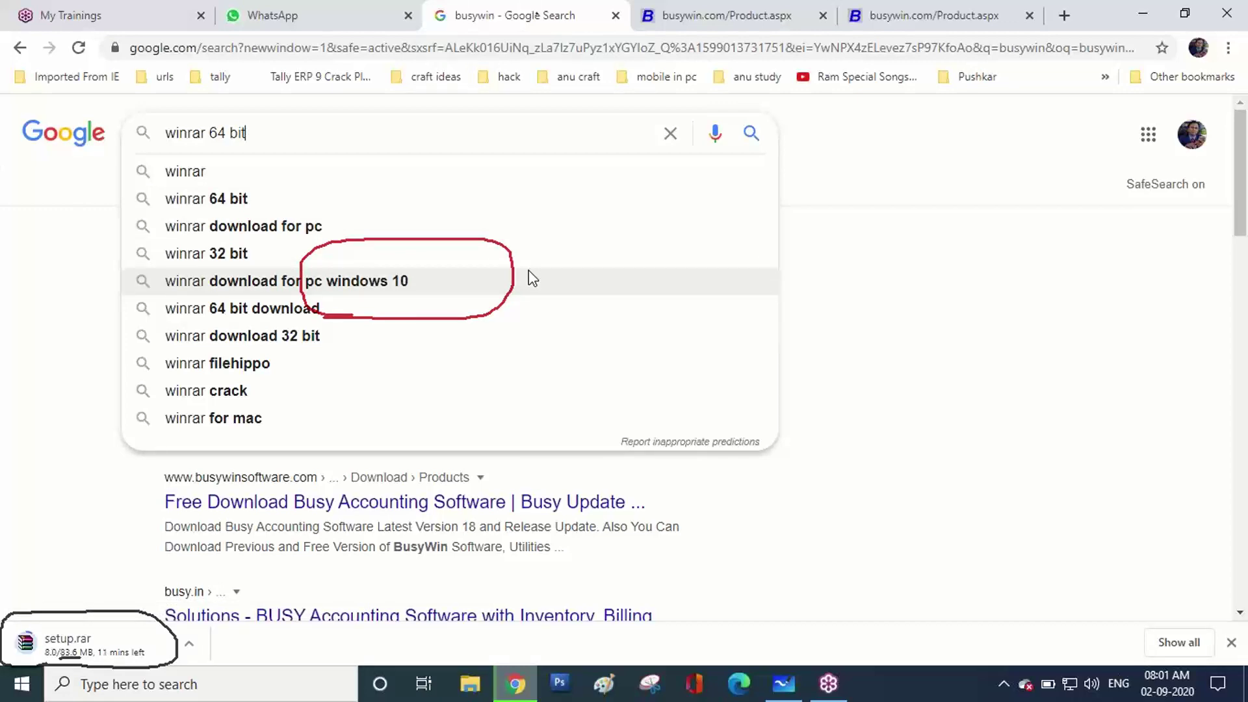
Show the desktop, open the properties of This PC to check the system type, and move the System window higher.
key(super+d)
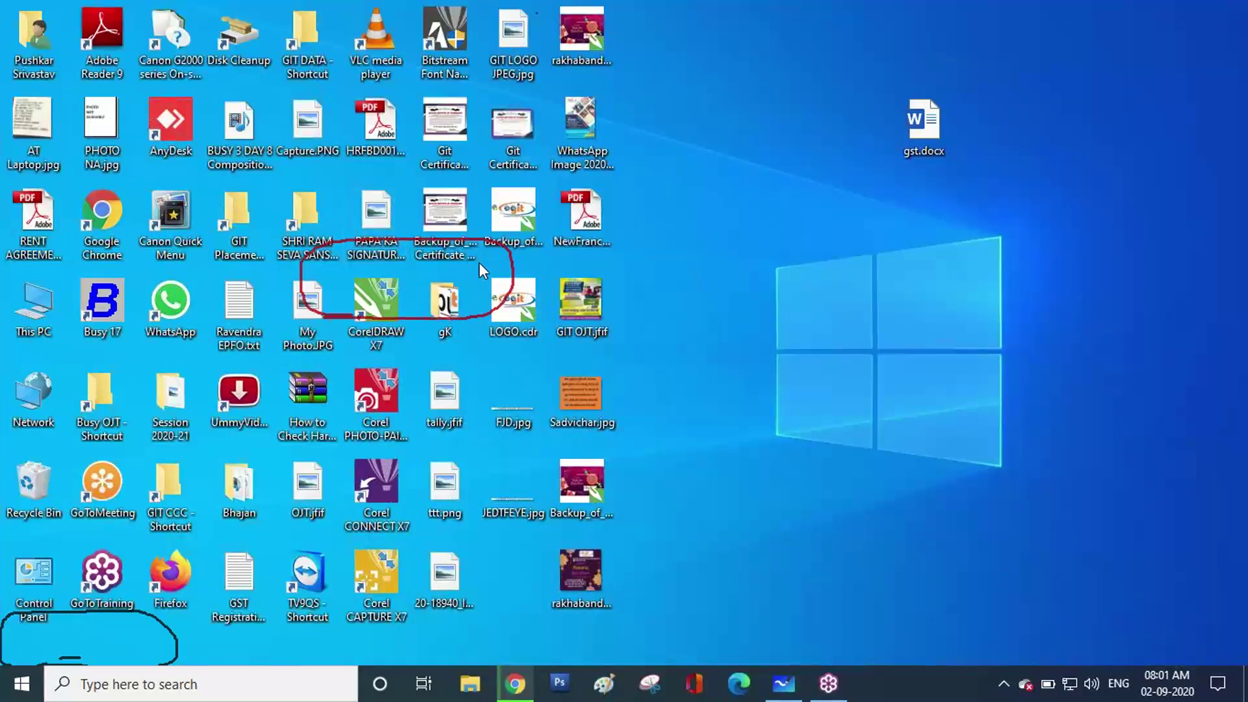
right_click(42, 322)
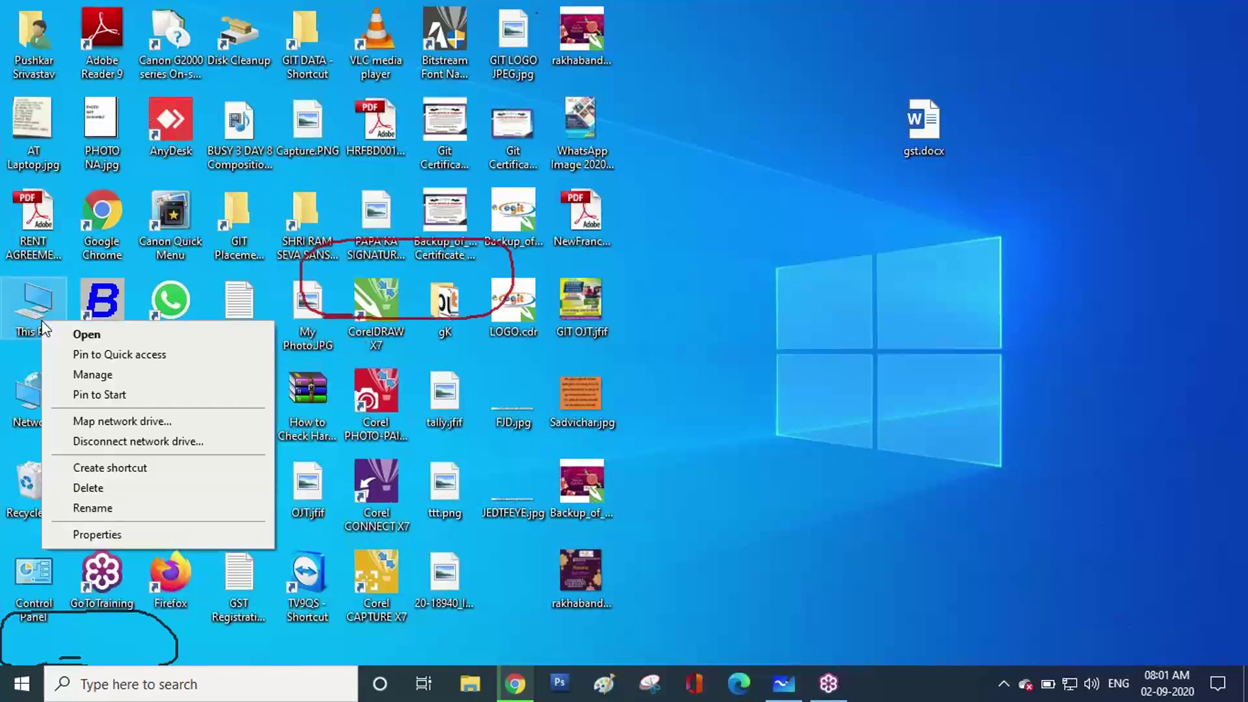
click(67, 534)
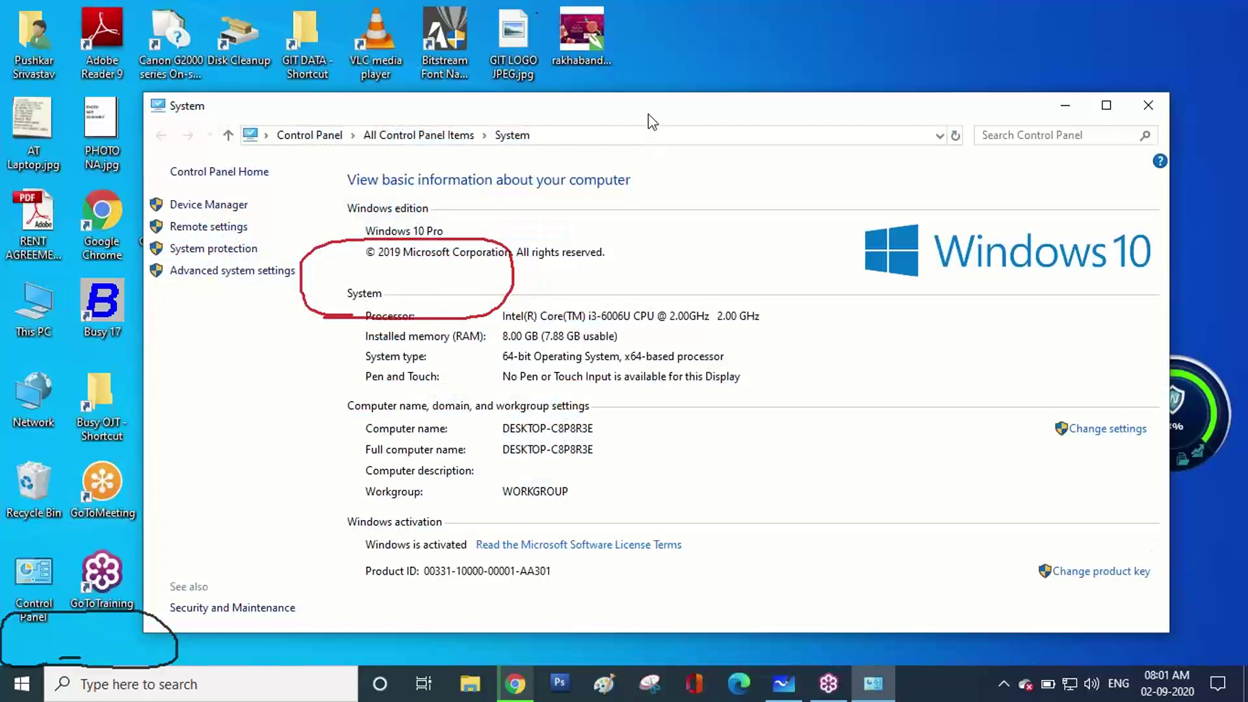
drag(648, 115, 722, 30)
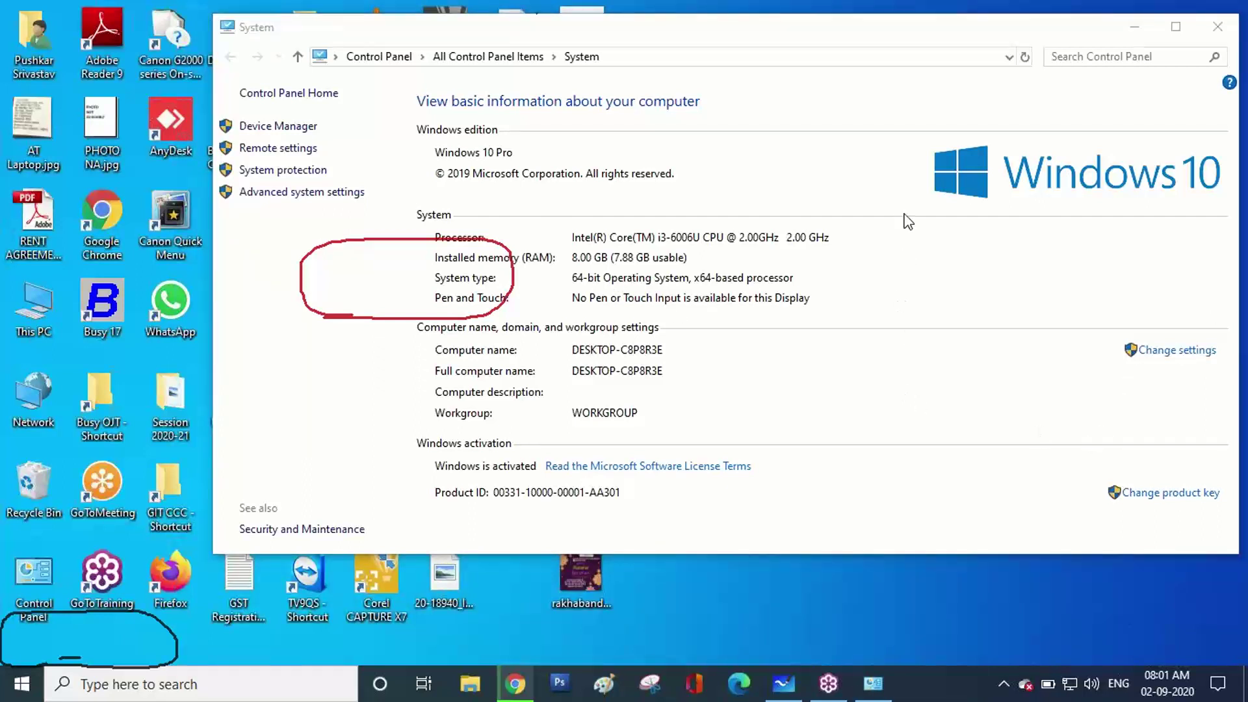
Draw a red ring around the System type value in the System window.
click(579, 294)
mouse_move(588, 286)
mouse_down()
mouse_move(562, 282)
mouse_move(583, 268)
mouse_up()
mouse_move(567, 264)
mouse_down()
mouse_move(807, 266)
mouse_move(722, 289)
mouse_move(572, 285)
mouse_up()
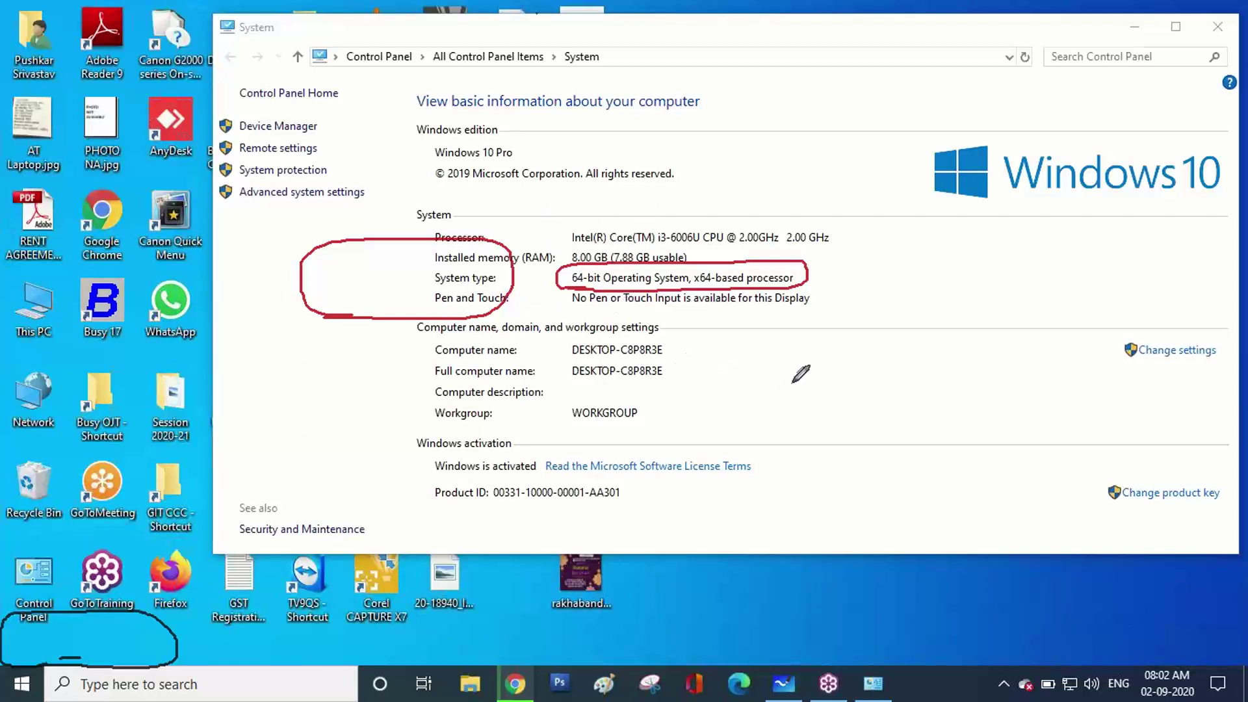
Sketch a small red box and a tall red box beside the system details, and join them with three roughly horizontal lines.
drag(882, 273, 885, 336)
mouse_move(882, 273)
mouse_down()
mouse_move(979, 259)
mouse_move(989, 319)
mouse_move(914, 340)
mouse_move(885, 328)
mouse_up()
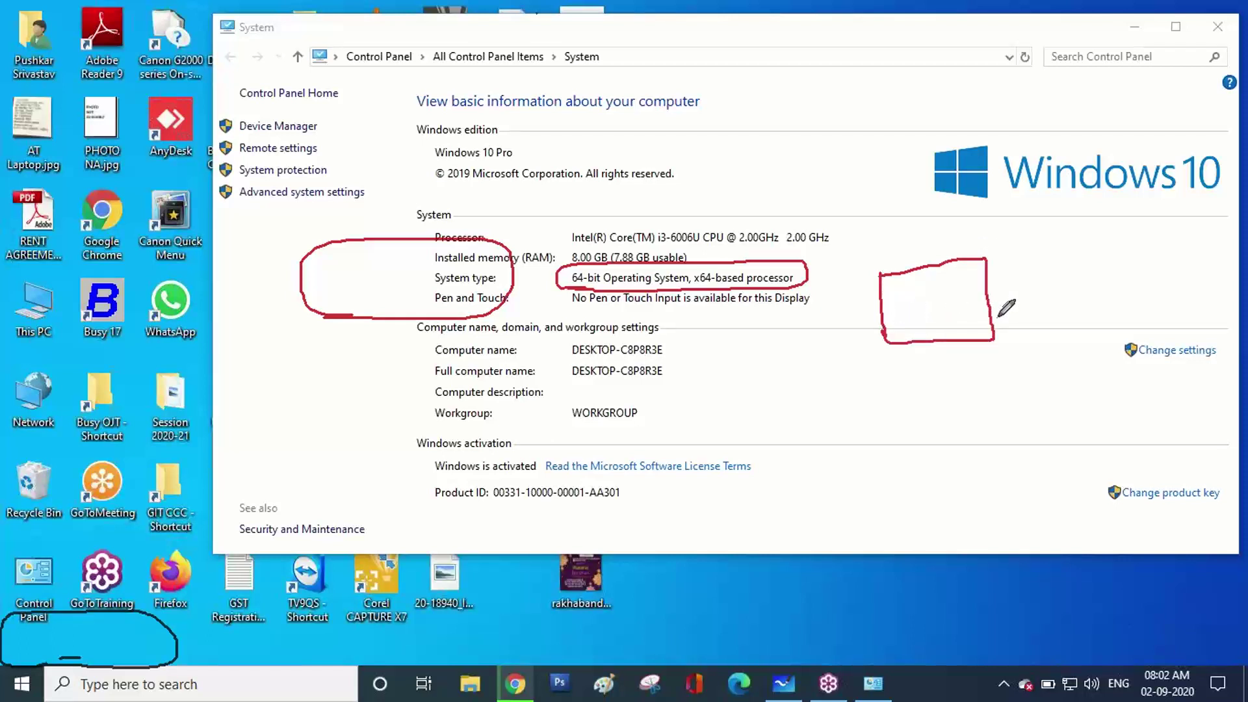
drag(1133, 211, 1139, 389)
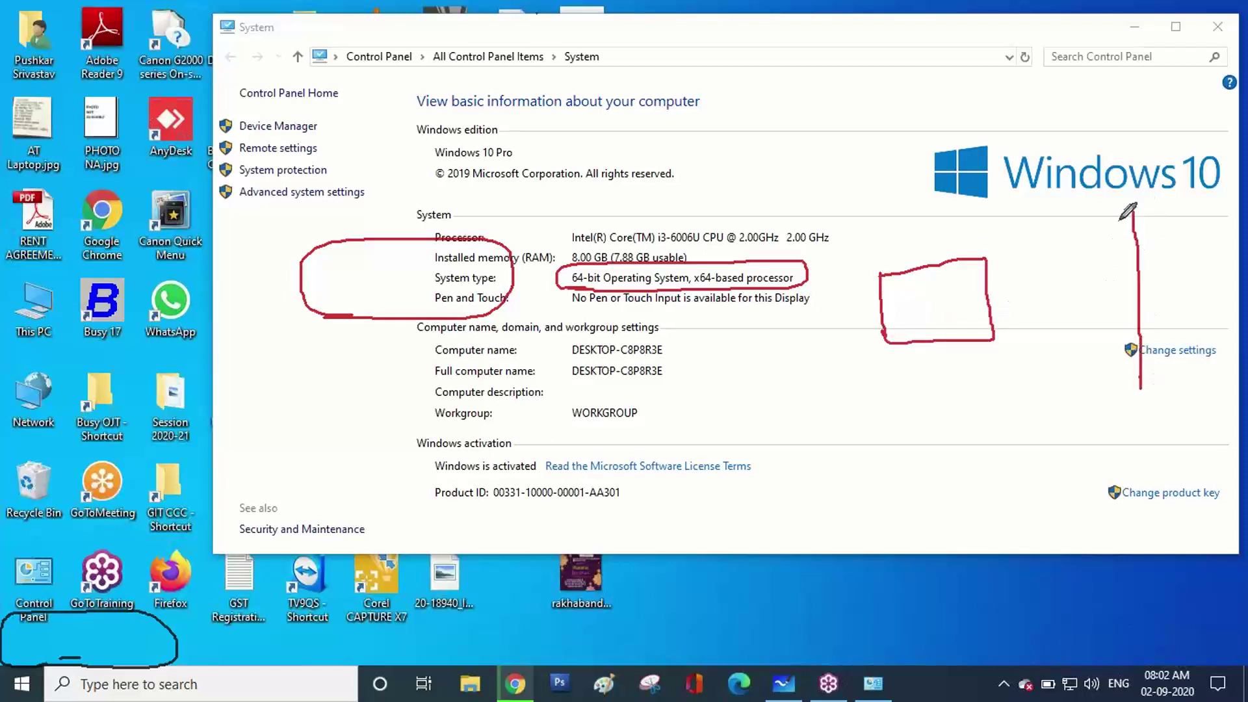
mouse_move(1130, 207)
mouse_down()
mouse_move(1187, 192)
mouse_move(1208, 367)
mouse_move(1122, 390)
mouse_up()
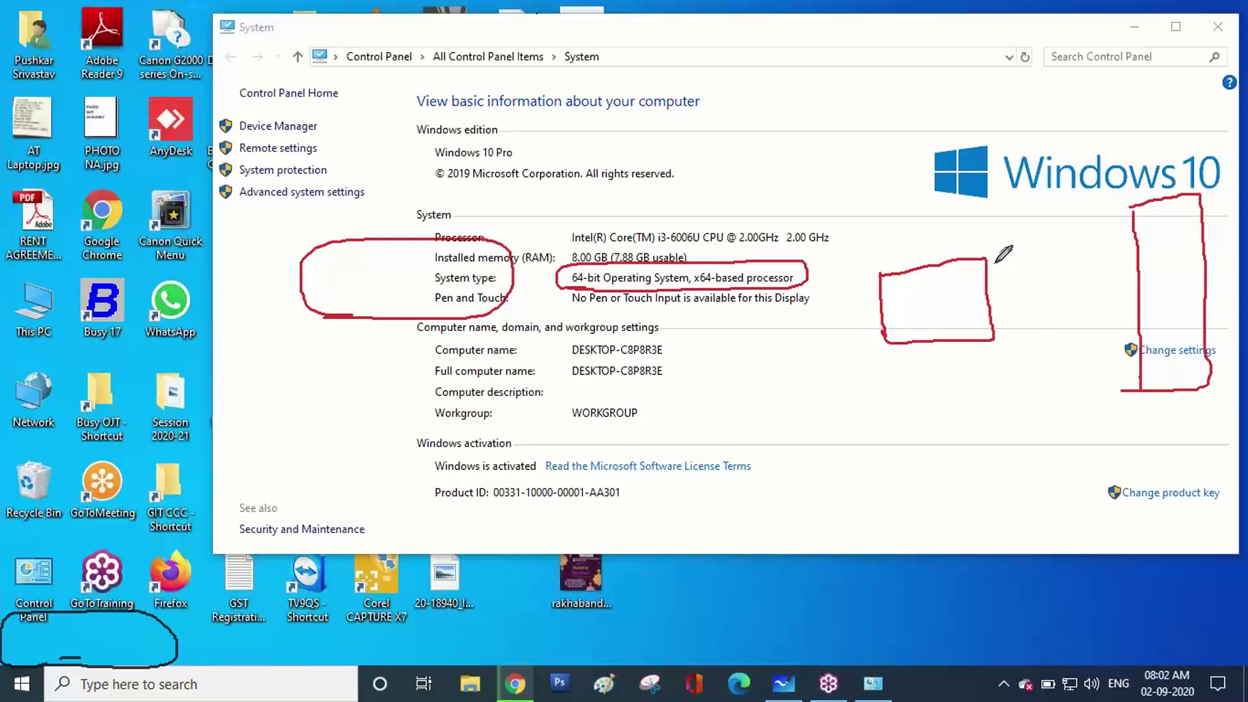
drag(987, 259, 1135, 249)
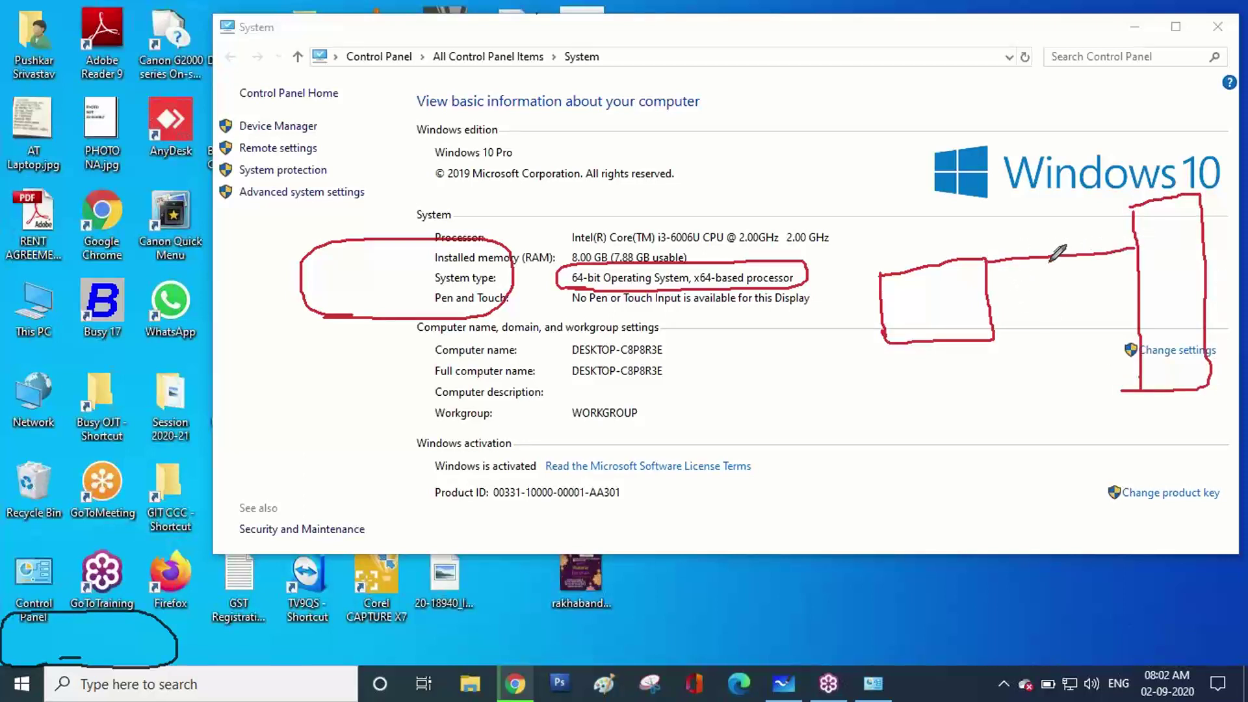
drag(988, 276, 1136, 262)
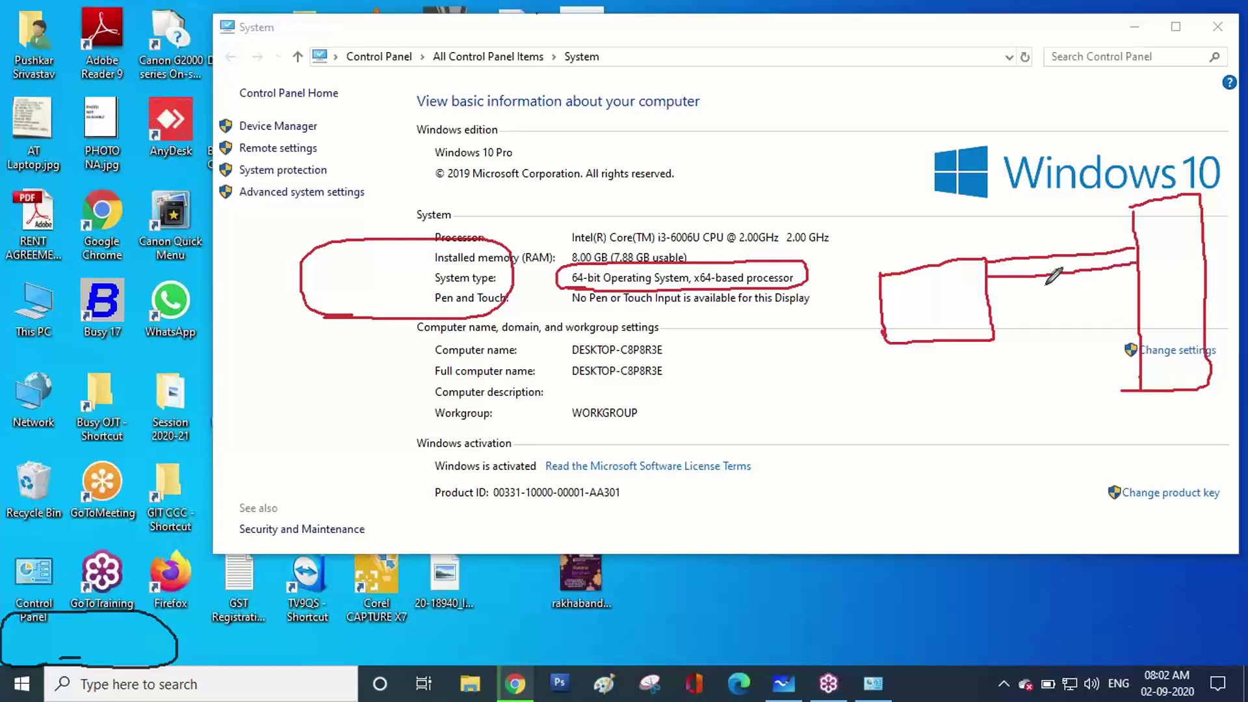
drag(990, 293, 1138, 287)
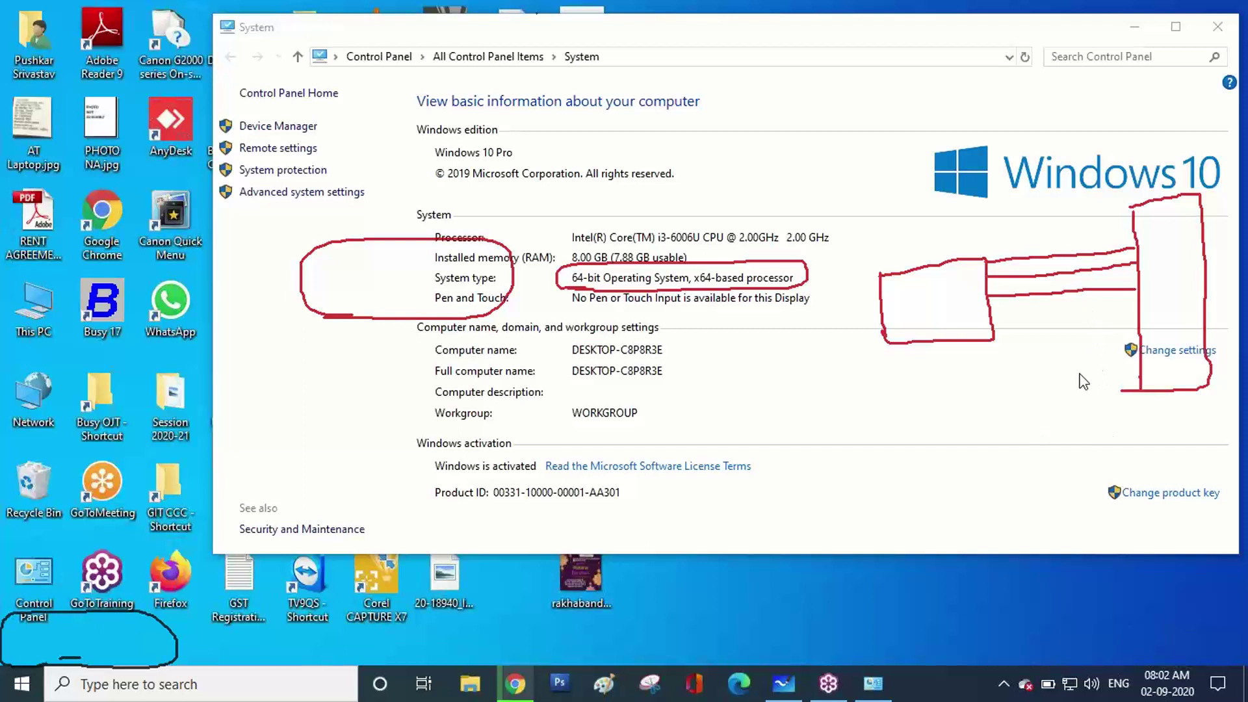
Clear all drawn annotations, switch back to Chrome, and search Google for "winrar 64 bit".
key(Escape)
click(577, 288)
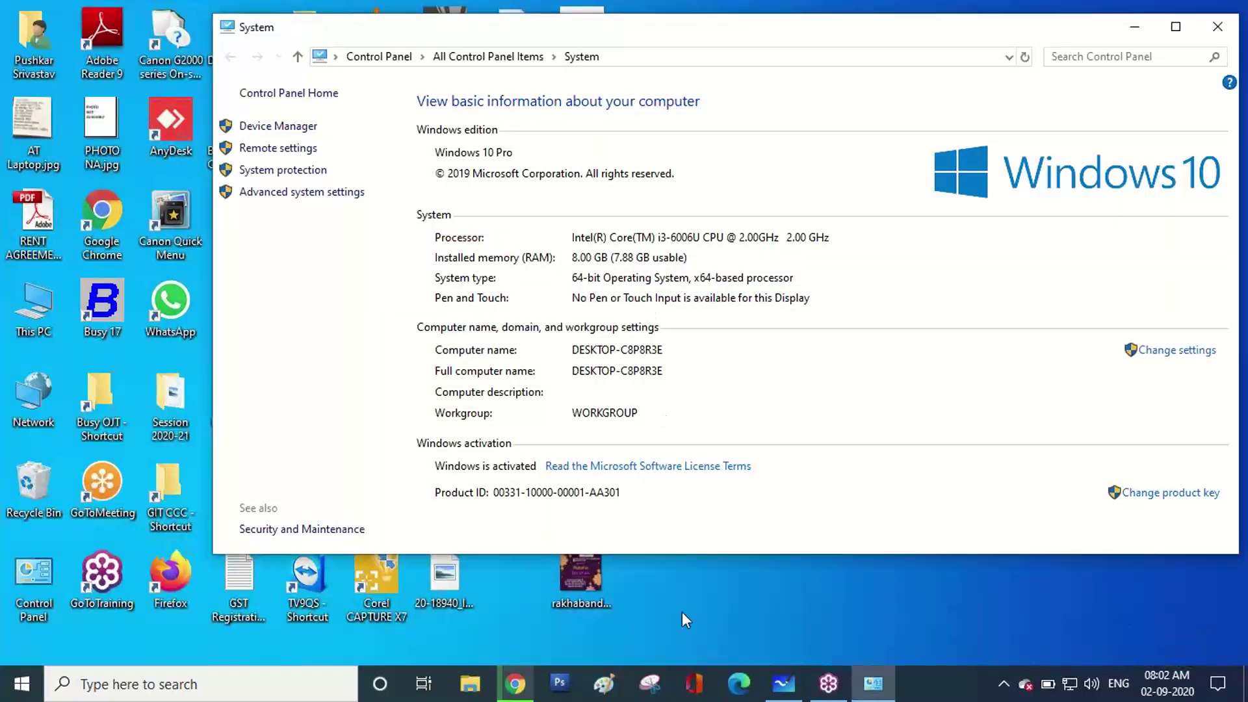
click(515, 684)
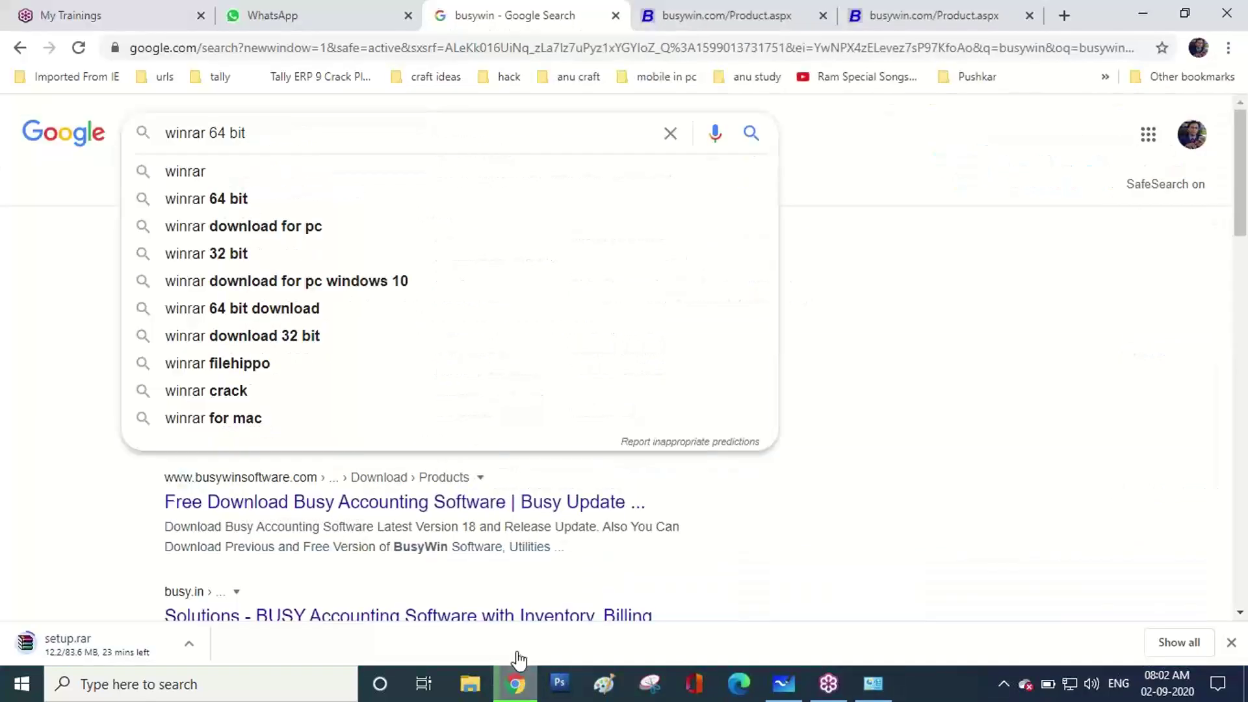
click(185, 201)
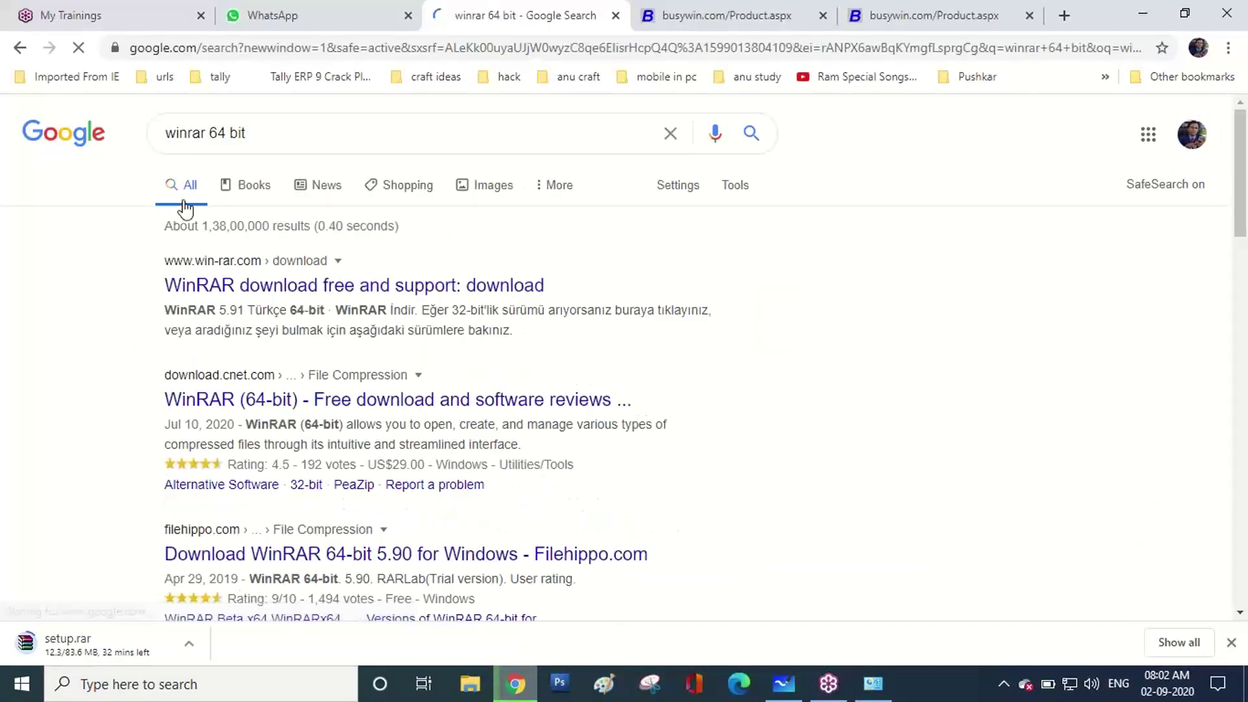
Open the win-rar.com download page, download WinRAR 5.91 English 64 bit, and keep the file winrar-x64-591.exe.
click(234, 286)
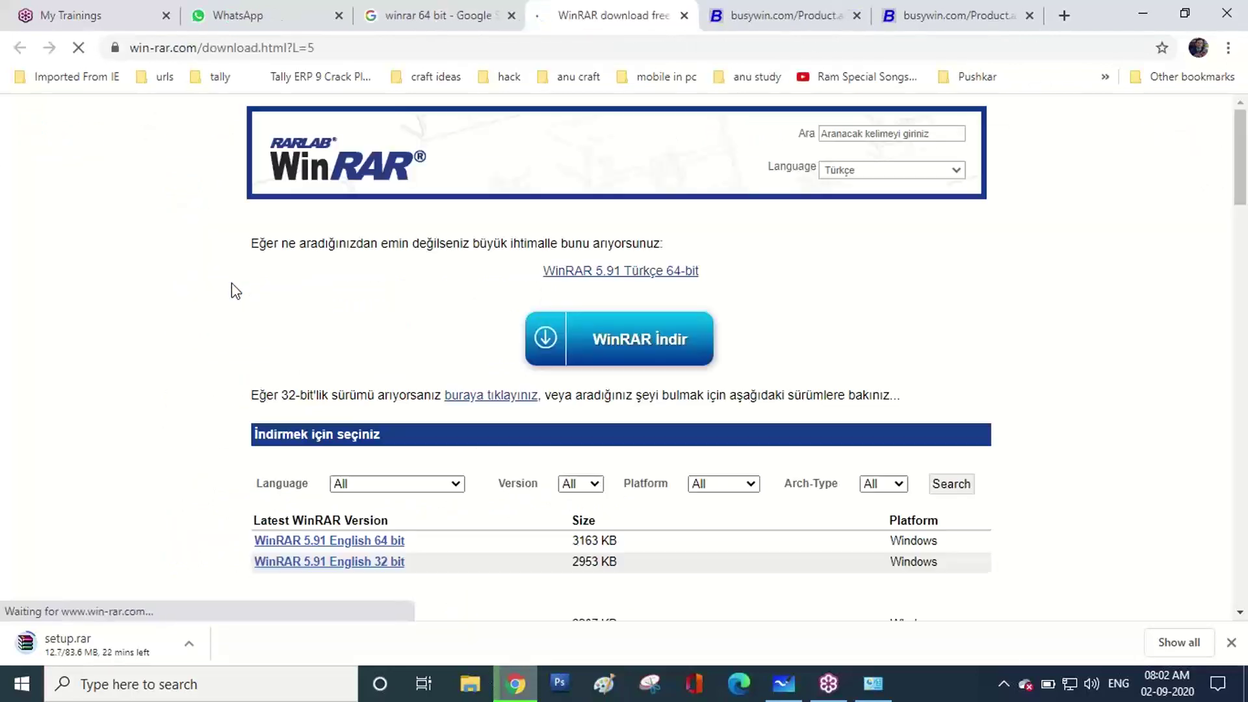
scroll(489, 301, down, 4)
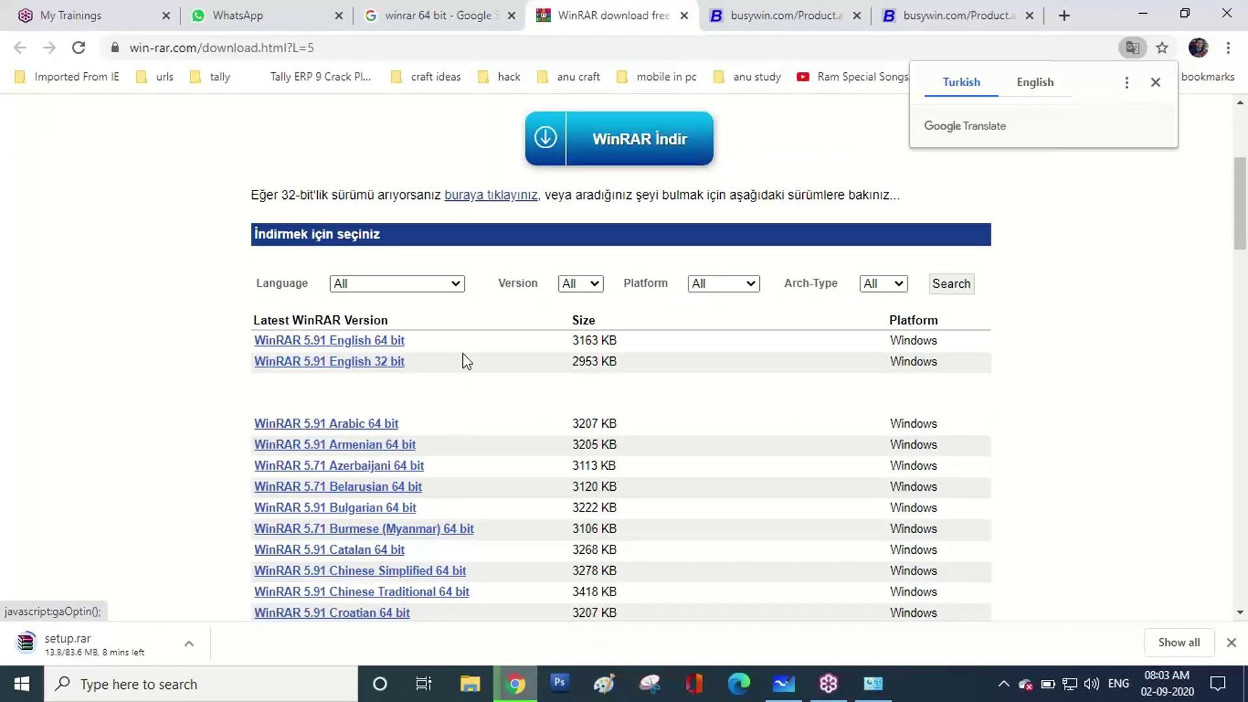
click(356, 341)
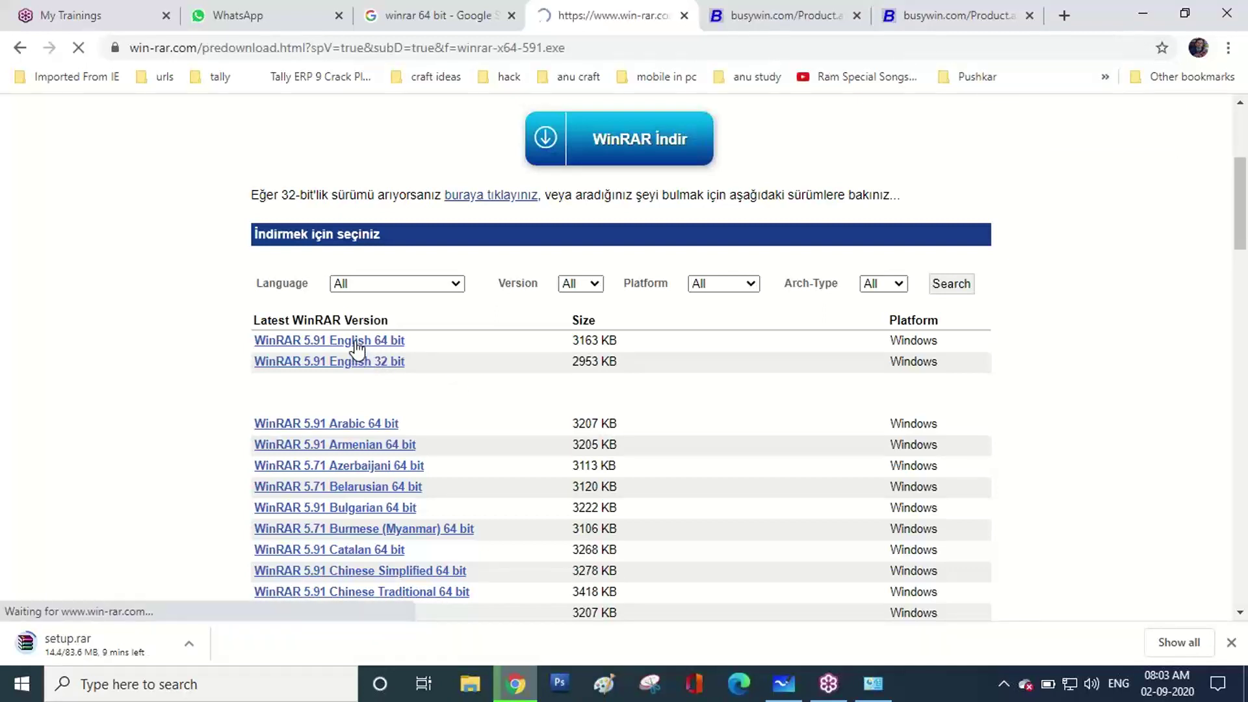
scroll(356, 349, down, 4)
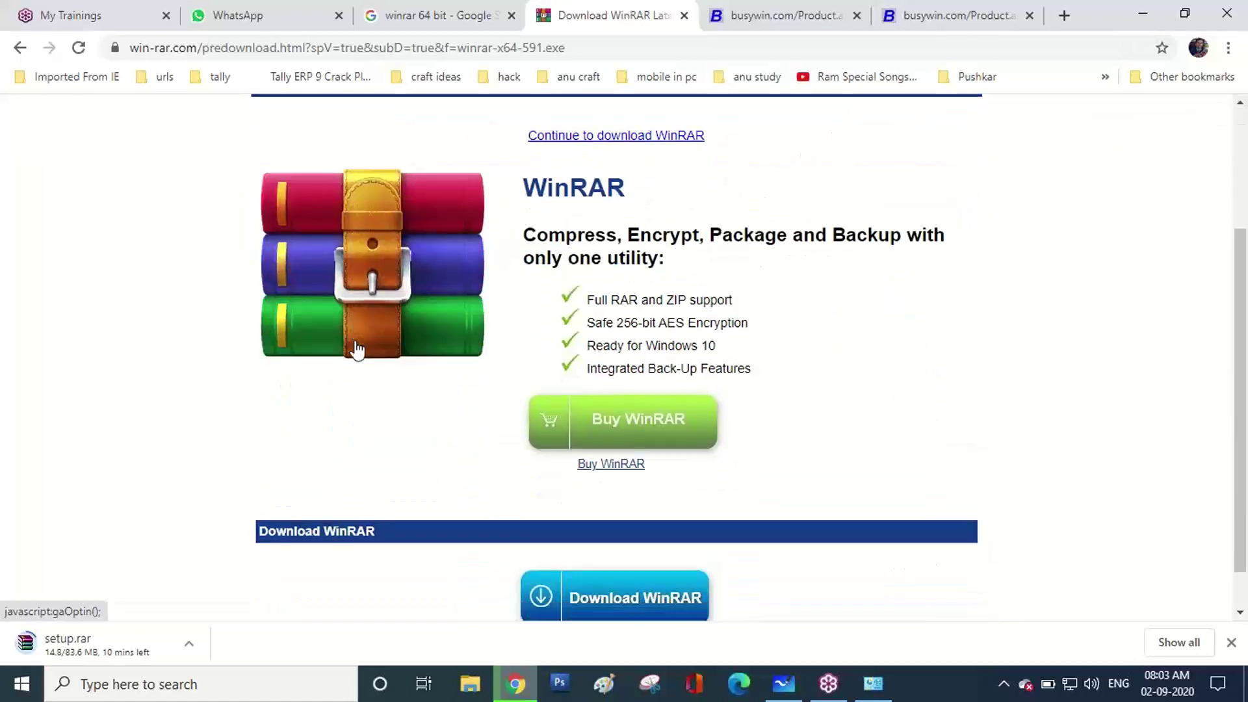
click(611, 554)
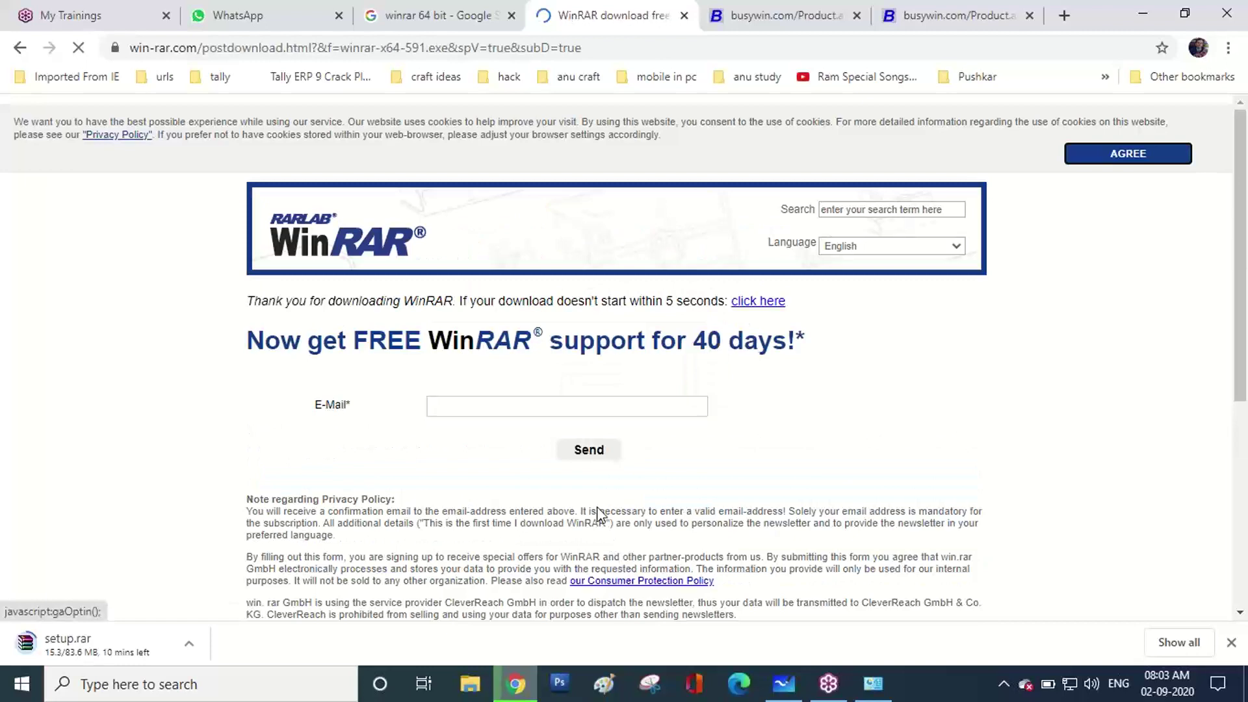
scroll(552, 456, down, 1)
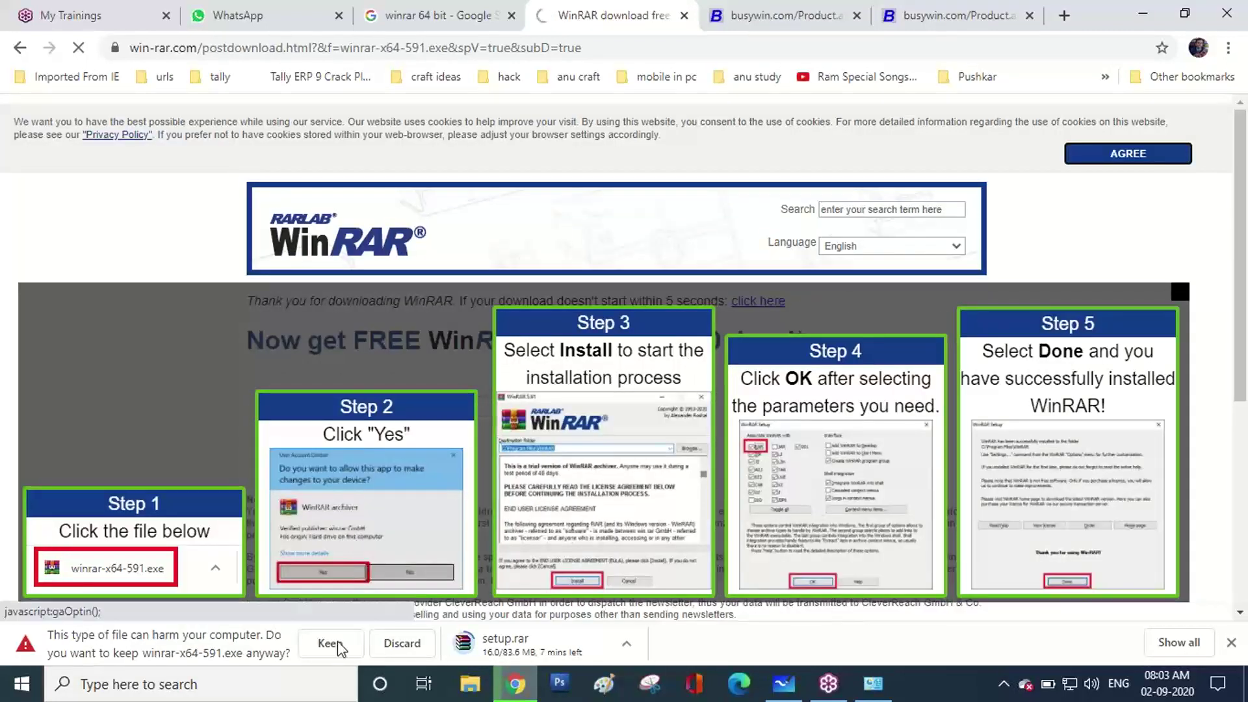
click(332, 645)
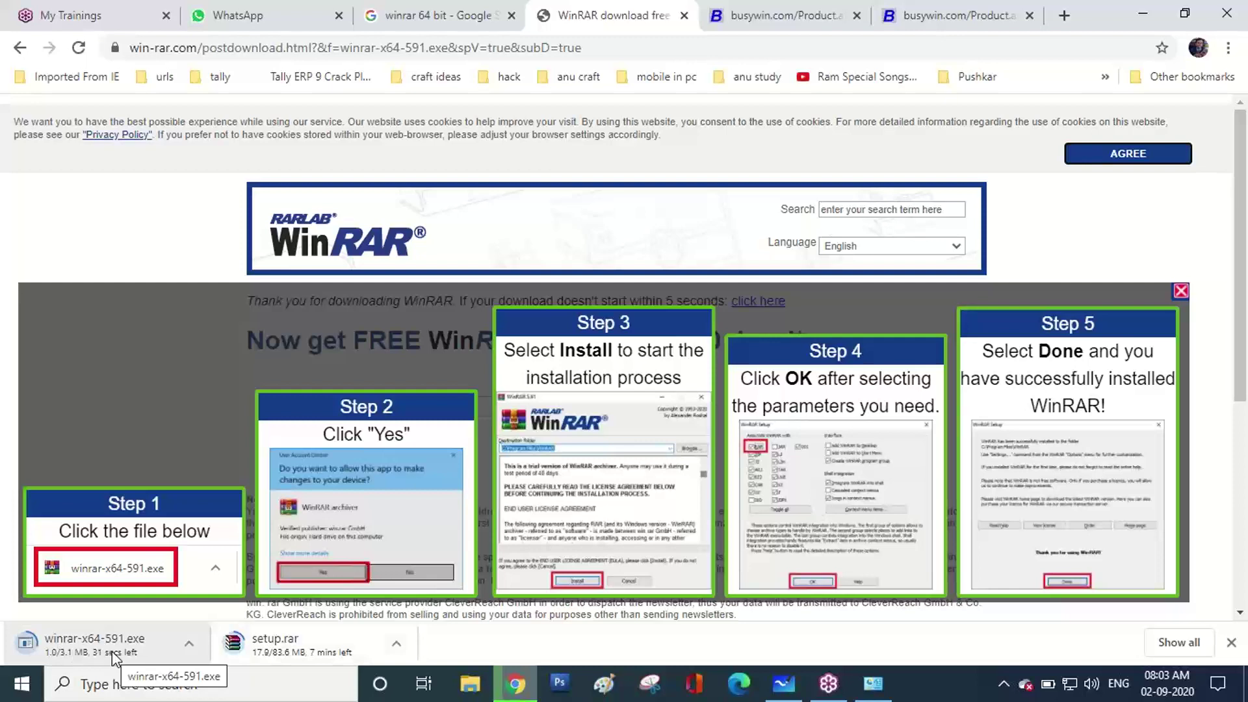
Return to the Google results and search for "anydesk".
click(477, 6)
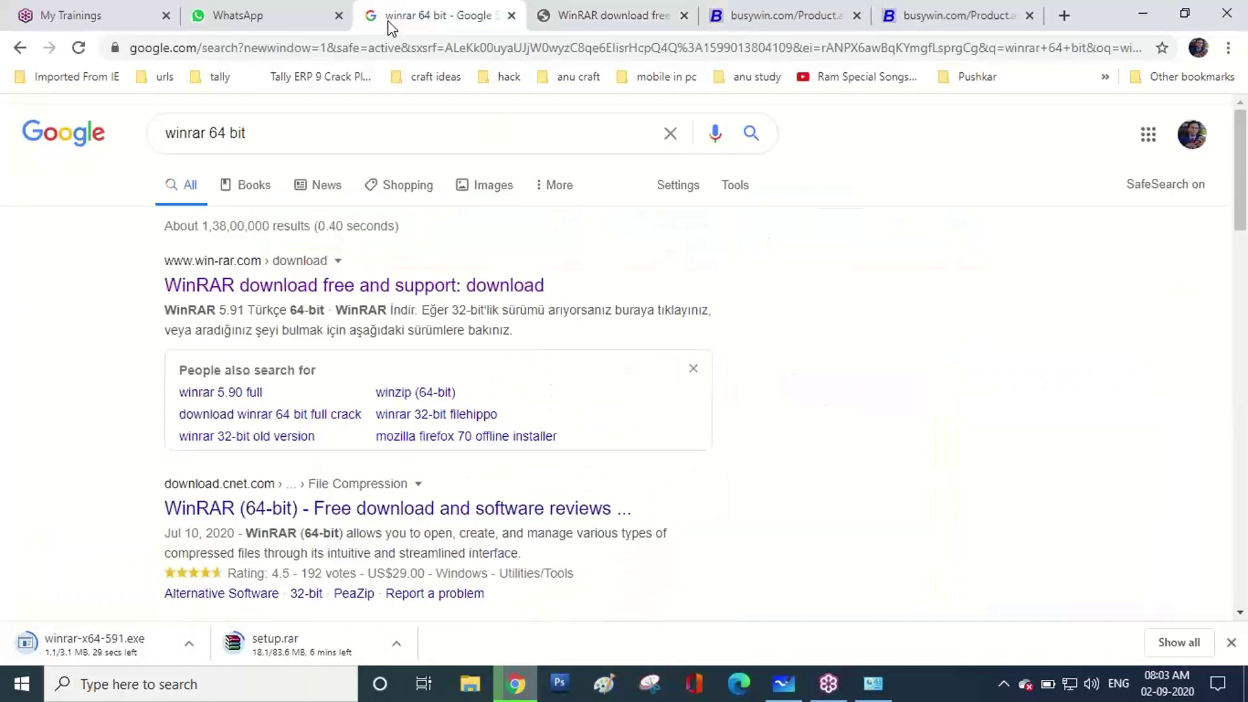
drag(292, 134, 166, 143)
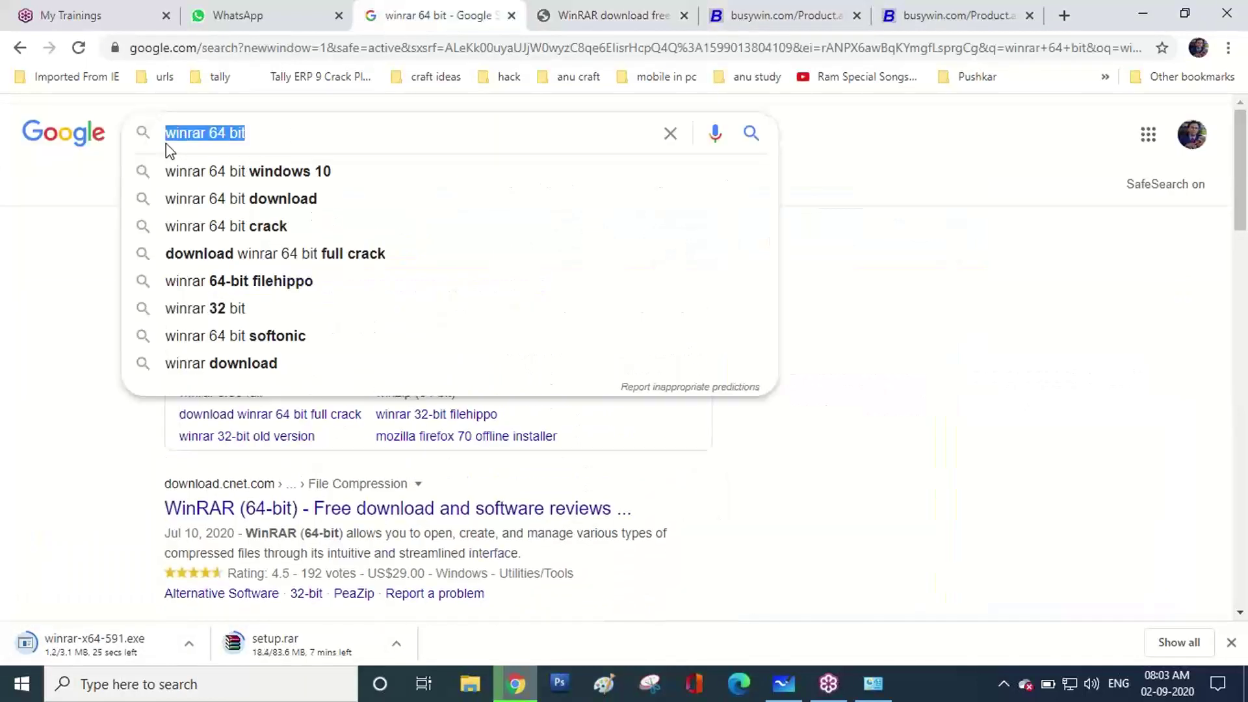
text(any)
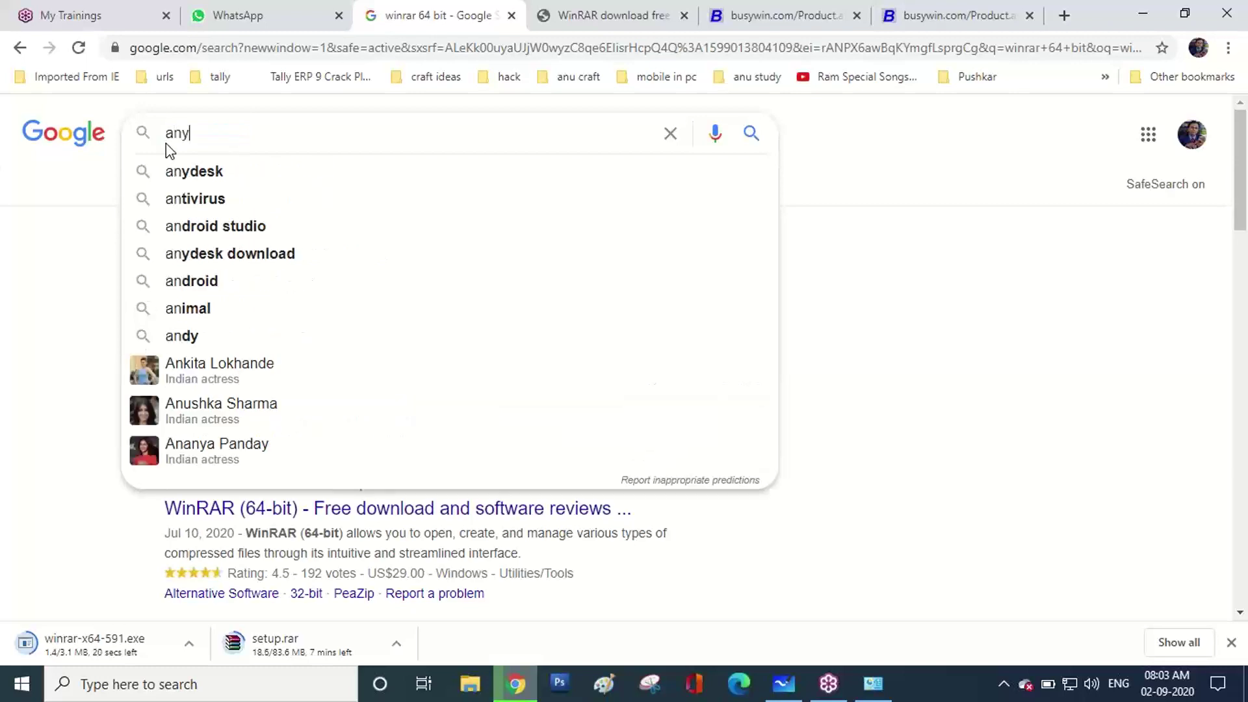
text(desk)
key(Return)
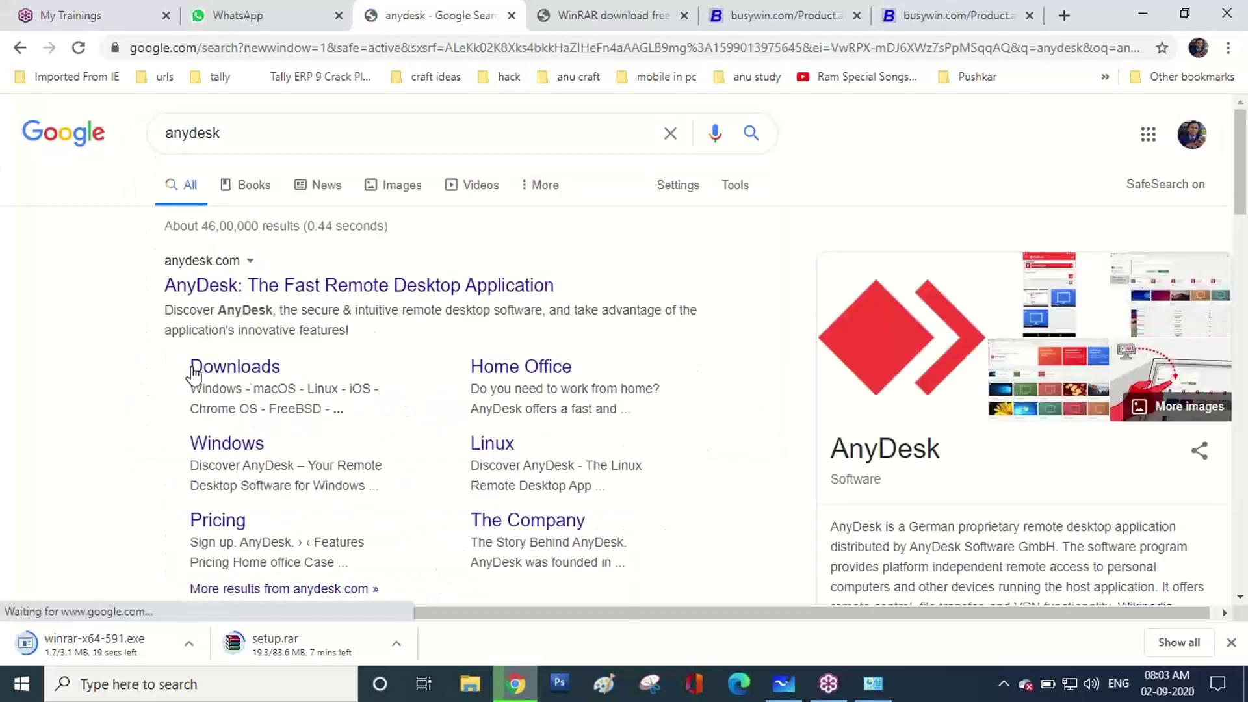
Open AnyDesk's Downloads page, download AnyDesk for Windows v6.0.8, and keep the file AnyDesk.exe.
click(256, 374)
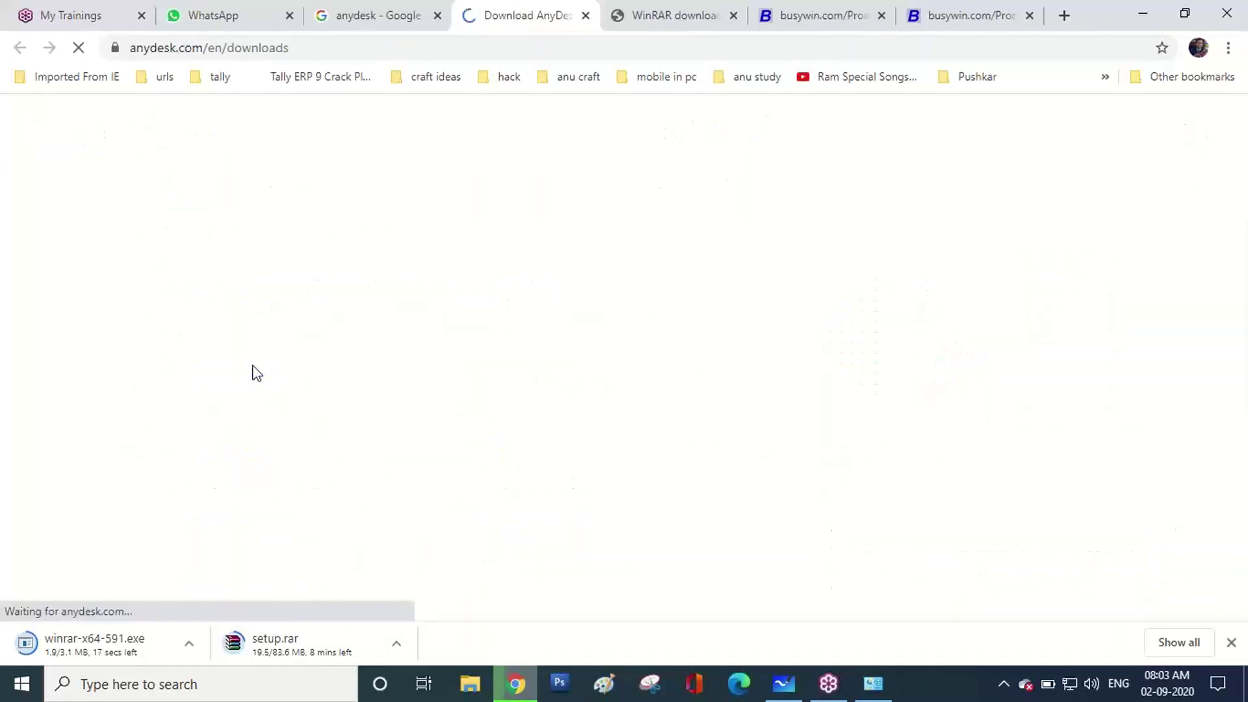
scroll(256, 373, down, 1)
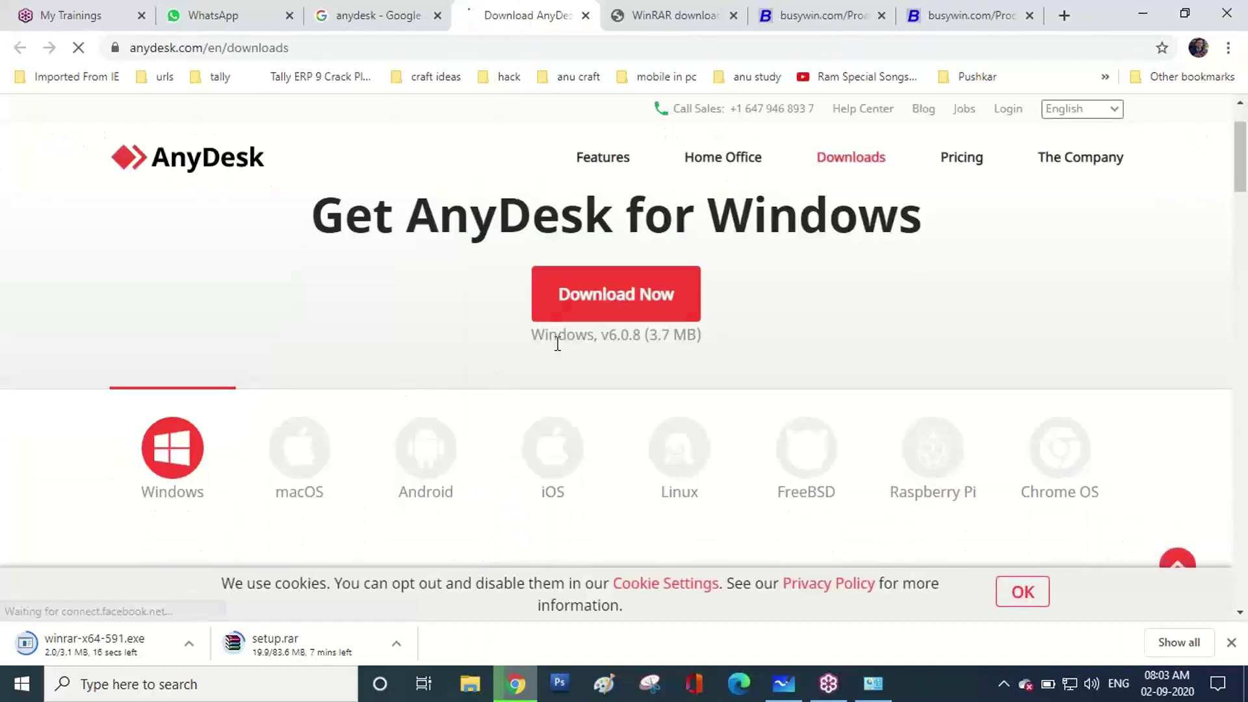
click(611, 303)
click(611, 298)
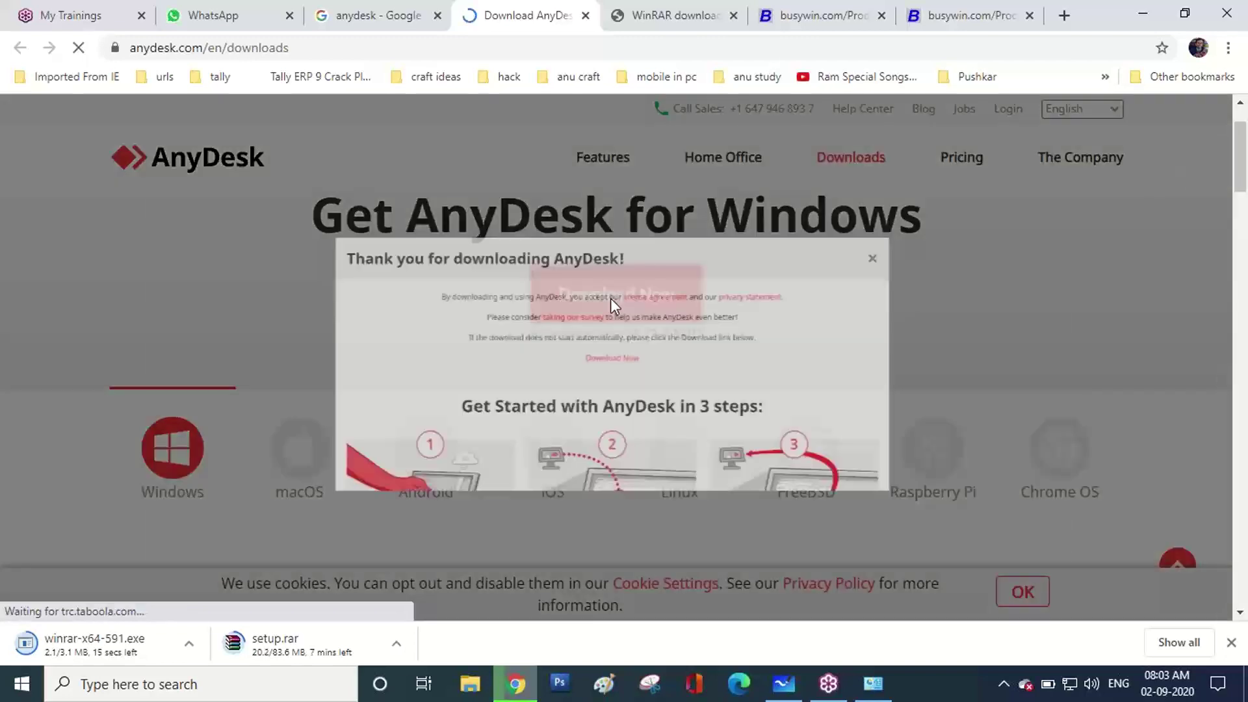
scroll(614, 306, down, 1)
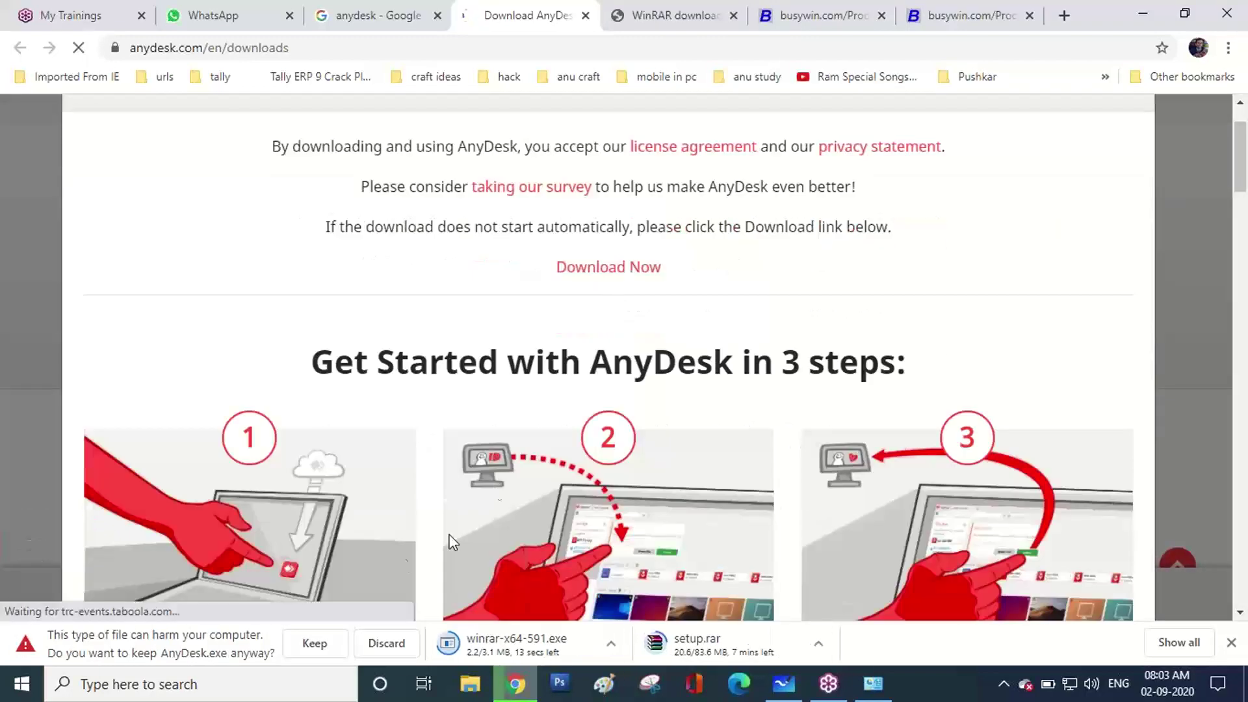
click(319, 643)
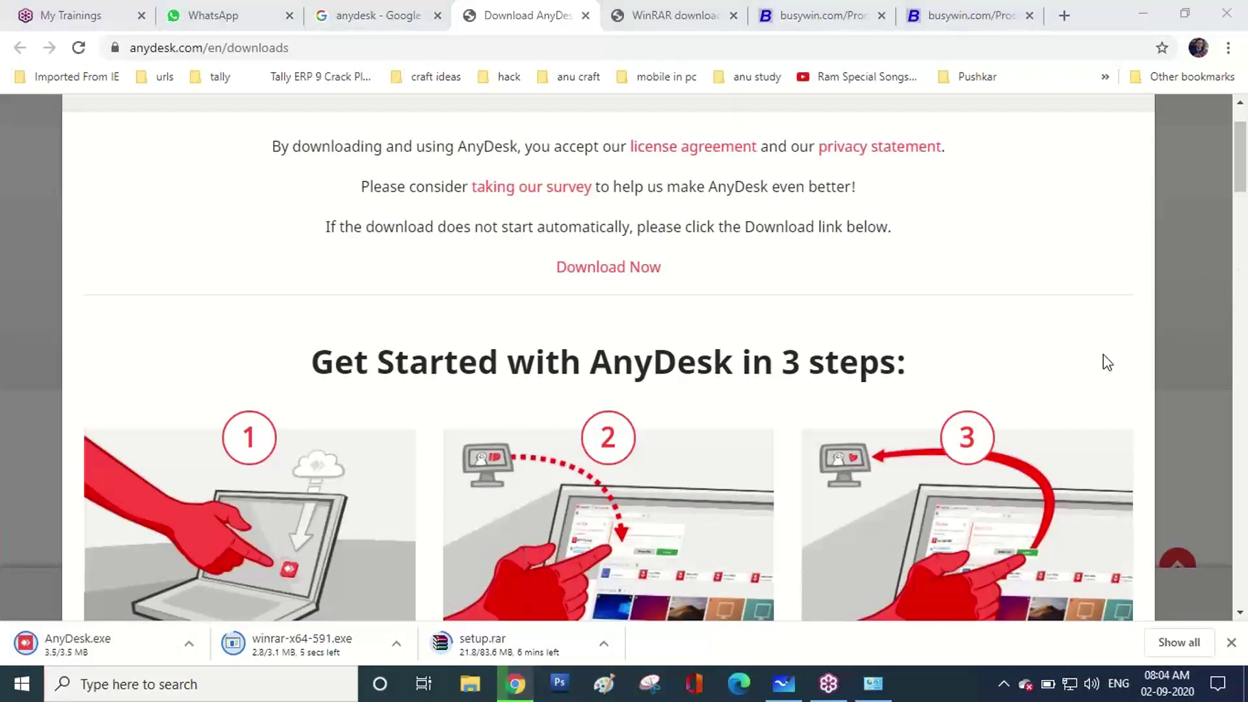
Circle the setup.rar, winrar-x64-591.exe and AnyDesk.exe downloads in red.
mouse_move(427, 661)
mouse_down()
mouse_move(431, 623)
mouse_move(520, 622)
mouse_move(572, 640)
mouse_move(504, 667)
mouse_move(446, 668)
mouse_up()
mouse_move(246, 670)
mouse_down()
mouse_move(221, 657)
mouse_move(306, 602)
mouse_move(374, 650)
mouse_move(224, 673)
mouse_up()
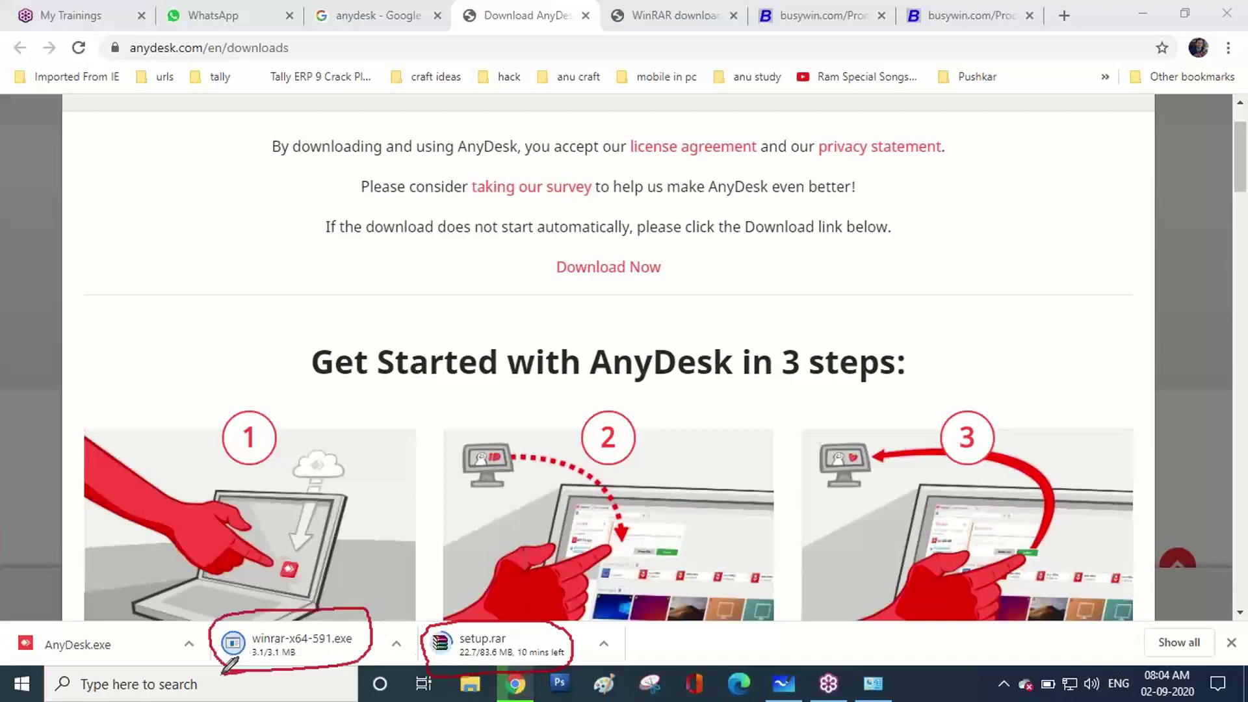
mouse_move(62, 663)
mouse_down()
mouse_move(13, 640)
mouse_move(78, 608)
mouse_move(144, 624)
mouse_move(99, 656)
mouse_up()
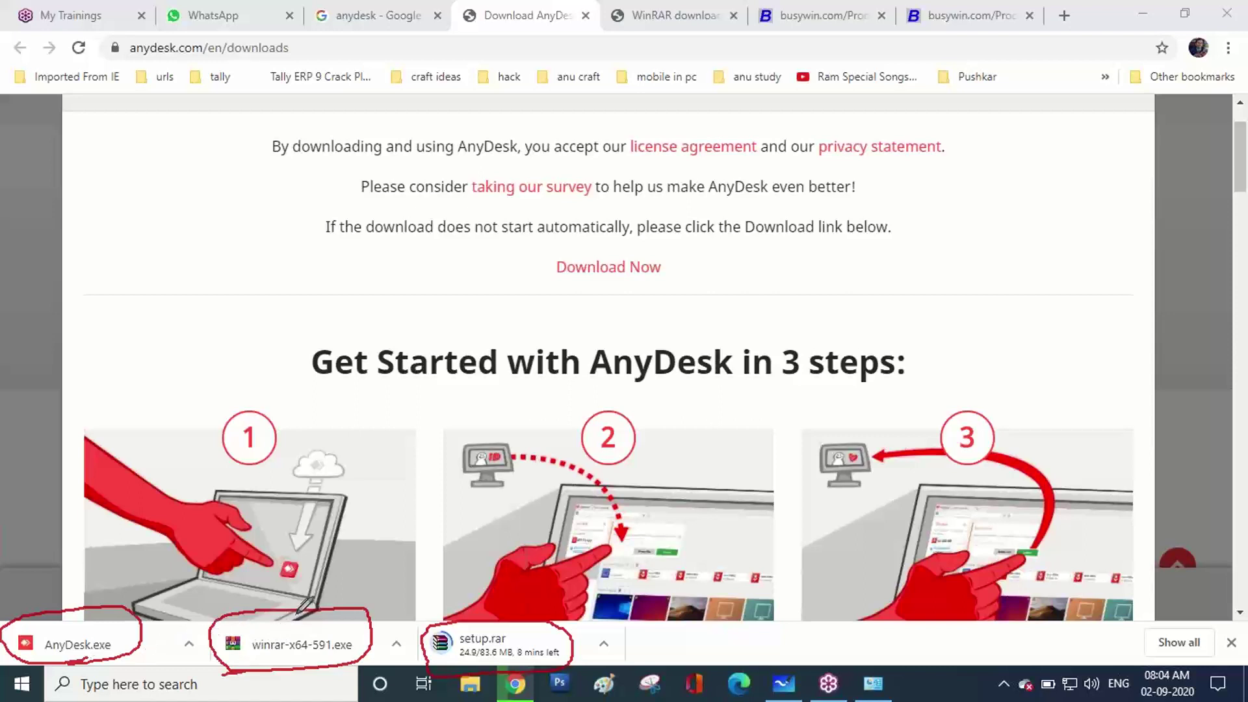
Draw an arrow from the WinRAR download to a handwritten, underlined "32 | 64" and underline the setup.rar download.
mouse_move(298, 608)
mouse_down()
mouse_move(398, 373)
mouse_move(408, 385)
mouse_move(395, 422)
mouse_move(454, 384)
mouse_move(465, 417)
mouse_move(492, 373)
mouse_move(514, 415)
mouse_up()
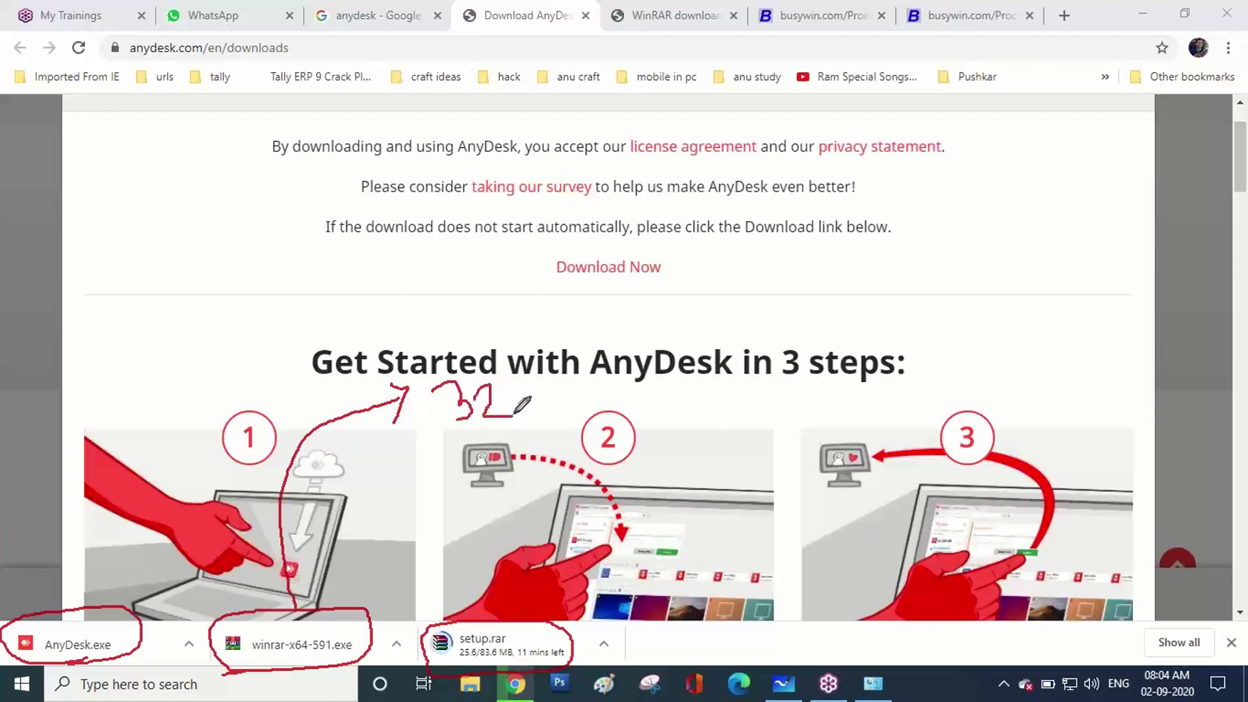
drag(539, 365, 535, 436)
mouse_move(582, 397)
mouse_down()
mouse_move(567, 416)
mouse_move(614, 408)
mouse_up()
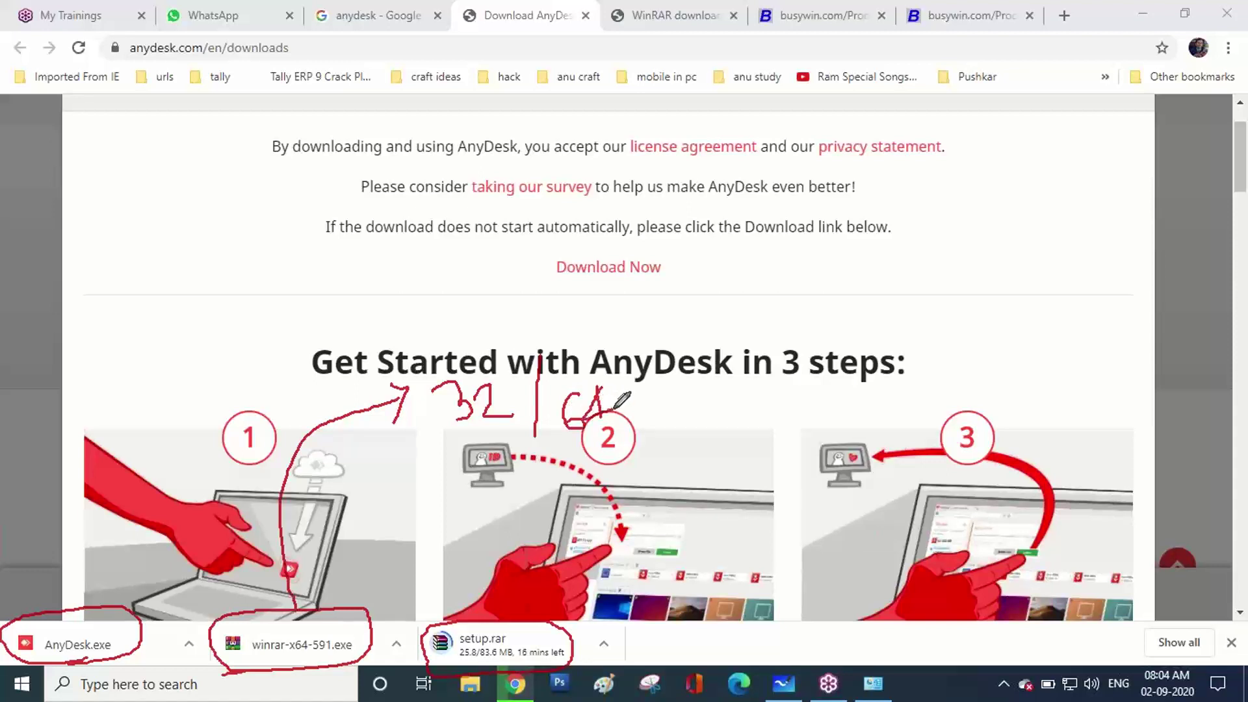
drag(425, 474, 652, 448)
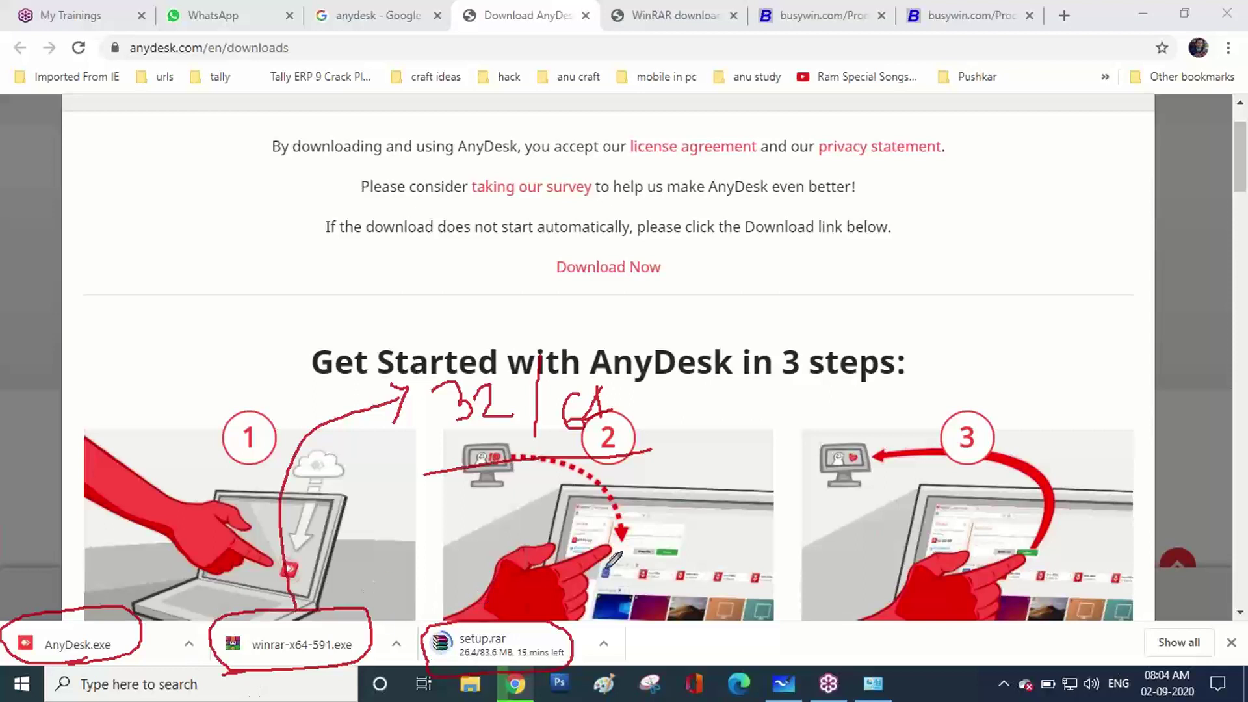
drag(475, 666, 525, 659)
Switch to Microsoft Whiteboard and erase the circles, arrow and handwriting.
click(774, 682)
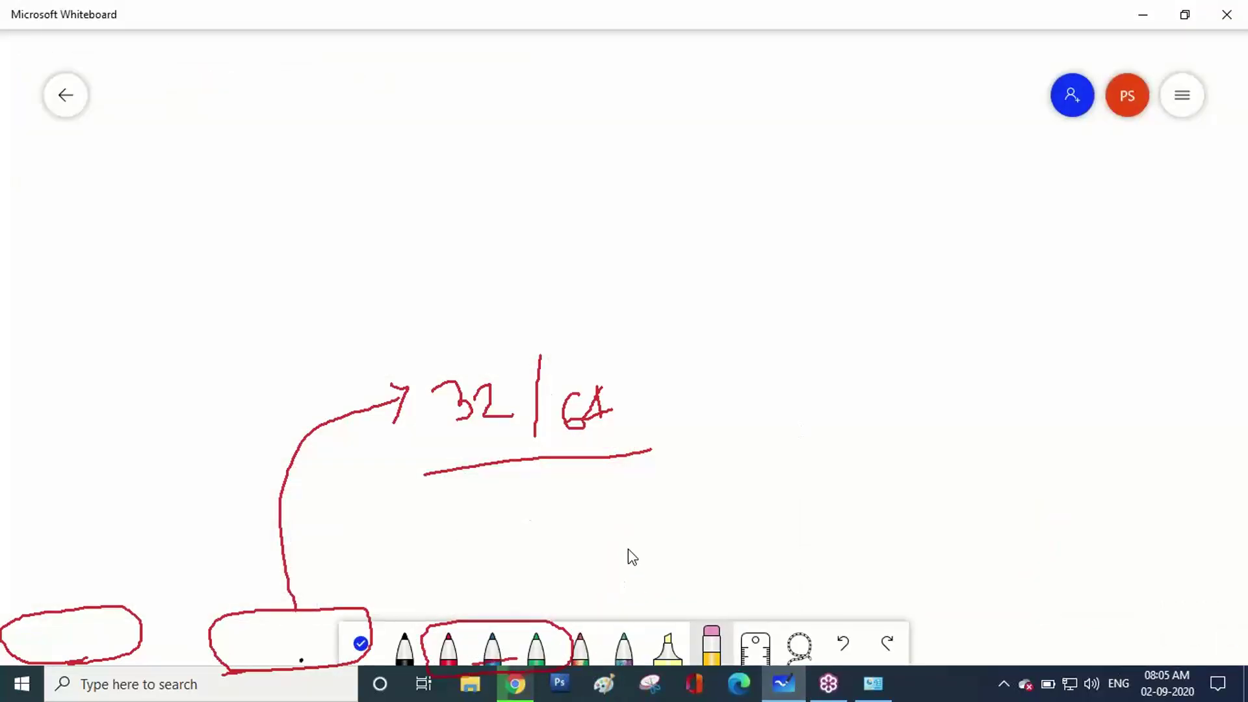
click(712, 647)
click(291, 608)
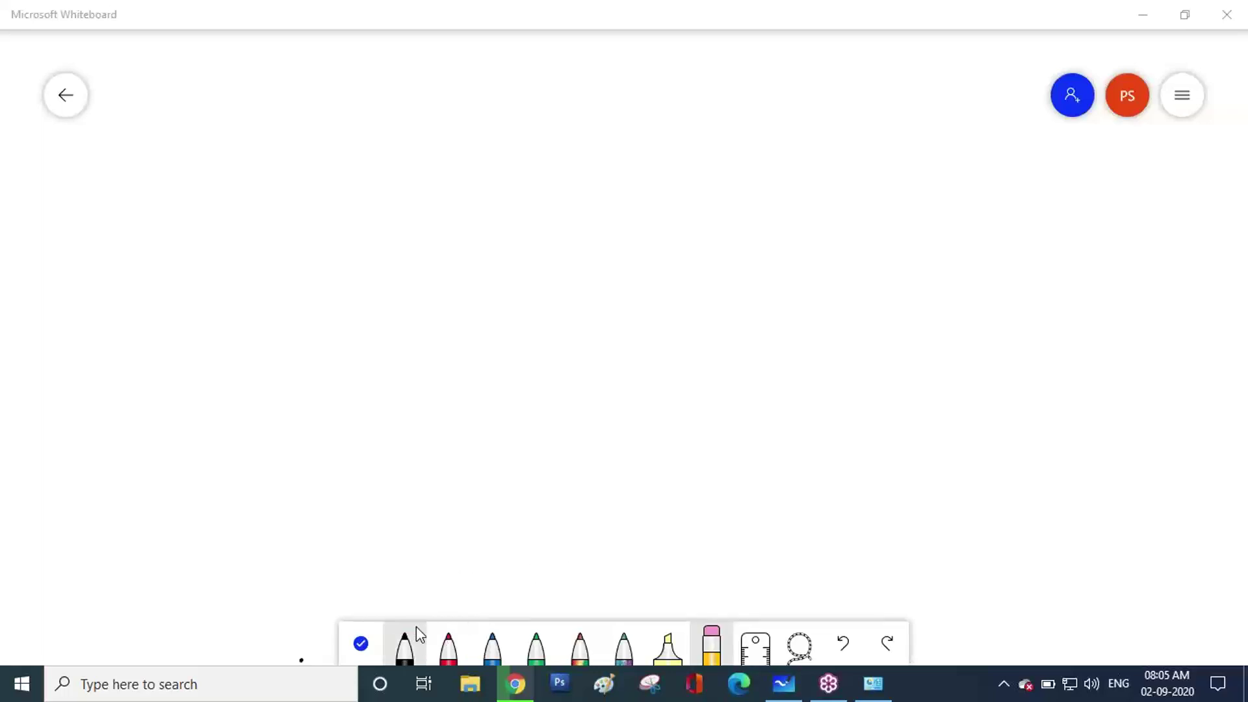
Write "Small", "SME" and "Large" below each other in red ink, underlining each and double-underlining "Large".
click(435, 633)
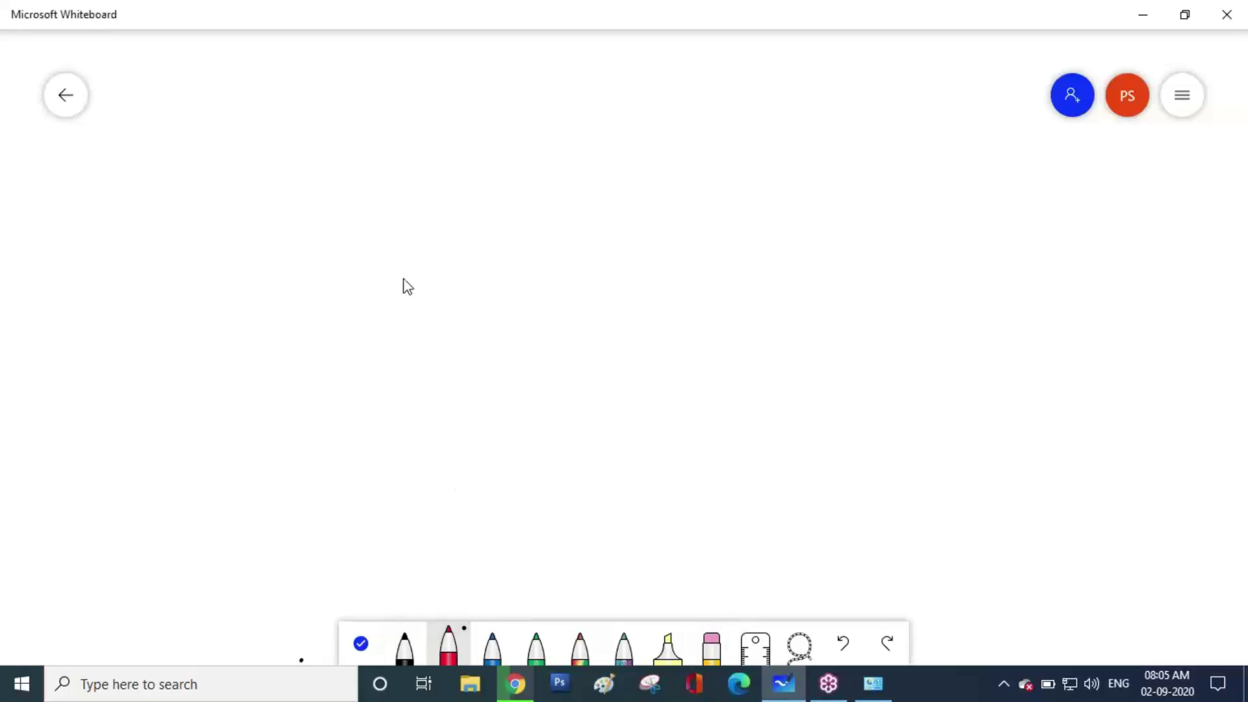
mouse_move(156, 123)
mouse_down()
mouse_move(138, 124)
mouse_move(182, 140)
mouse_move(209, 143)
mouse_move(231, 126)
mouse_move(255, 139)
mouse_up()
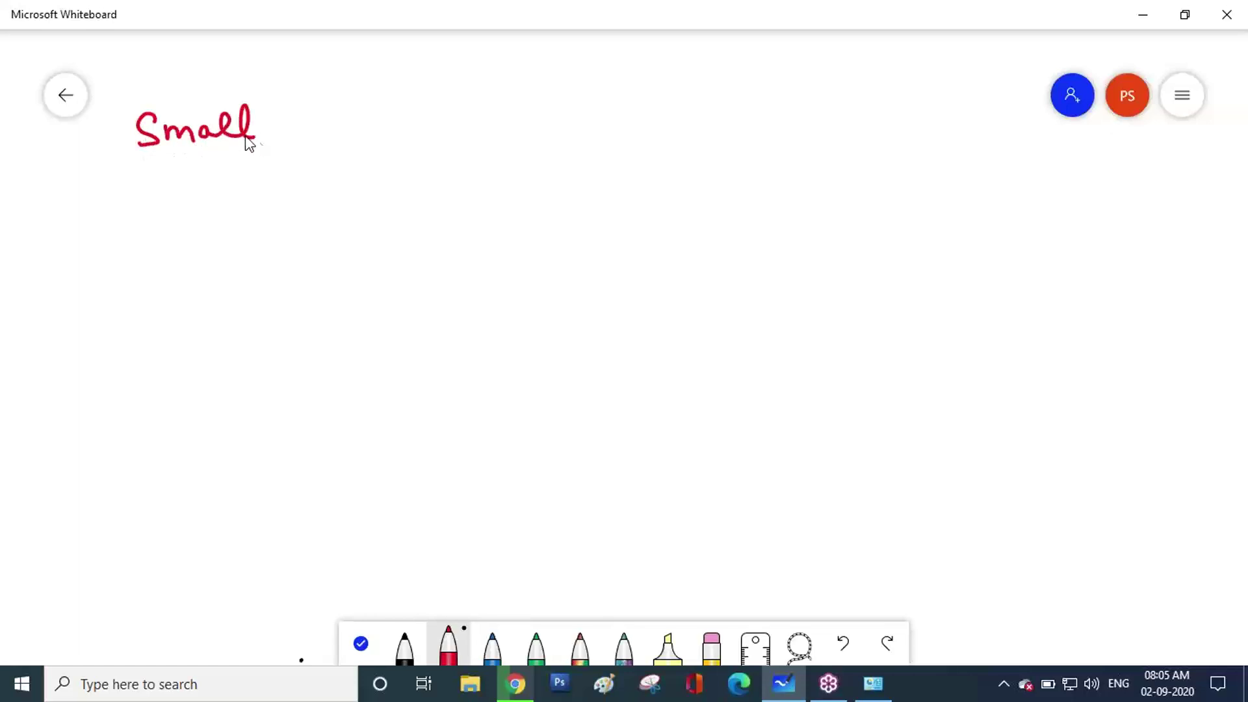
drag(123, 157, 281, 146)
mouse_move(184, 188)
mouse_down()
mouse_move(173, 195)
mouse_move(189, 204)
mouse_move(209, 190)
mouse_move(264, 195)
mouse_move(256, 188)
mouse_up()
drag(168, 230, 283, 218)
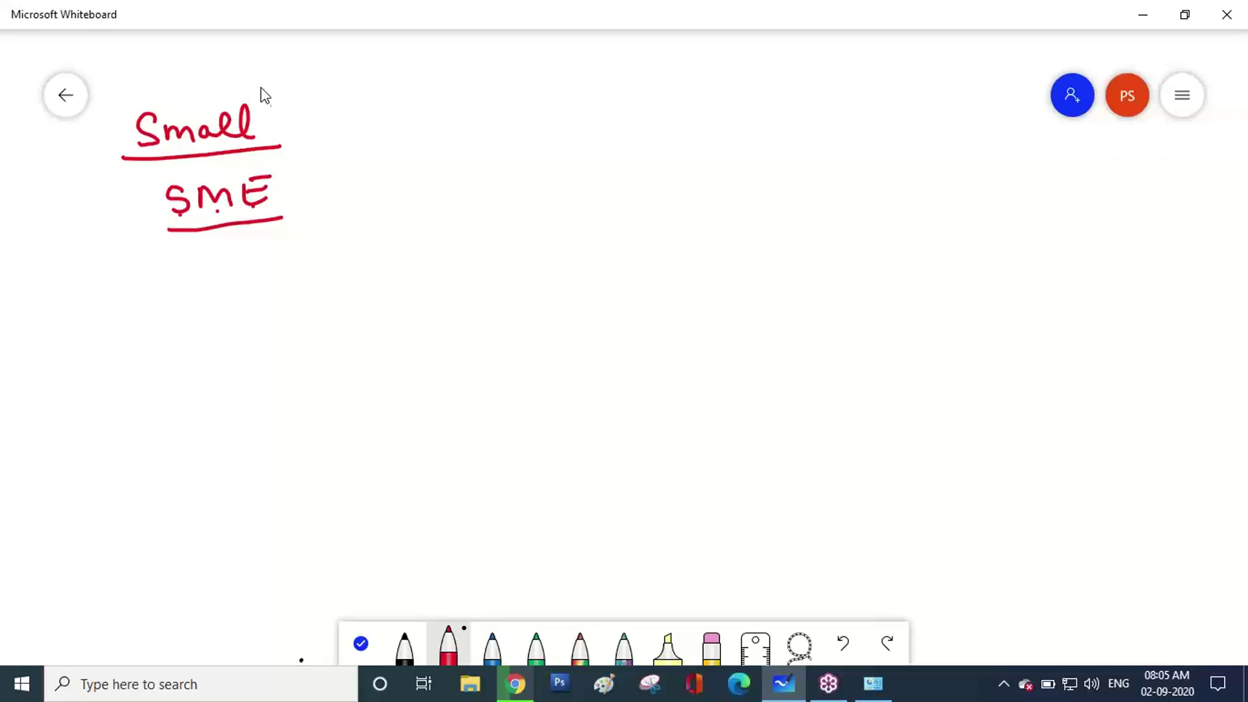
drag(268, 119, 284, 117)
mouse_move(173, 260)
mouse_down()
mouse_move(195, 280)
mouse_move(270, 284)
mouse_up()
drag(177, 312, 297, 300)
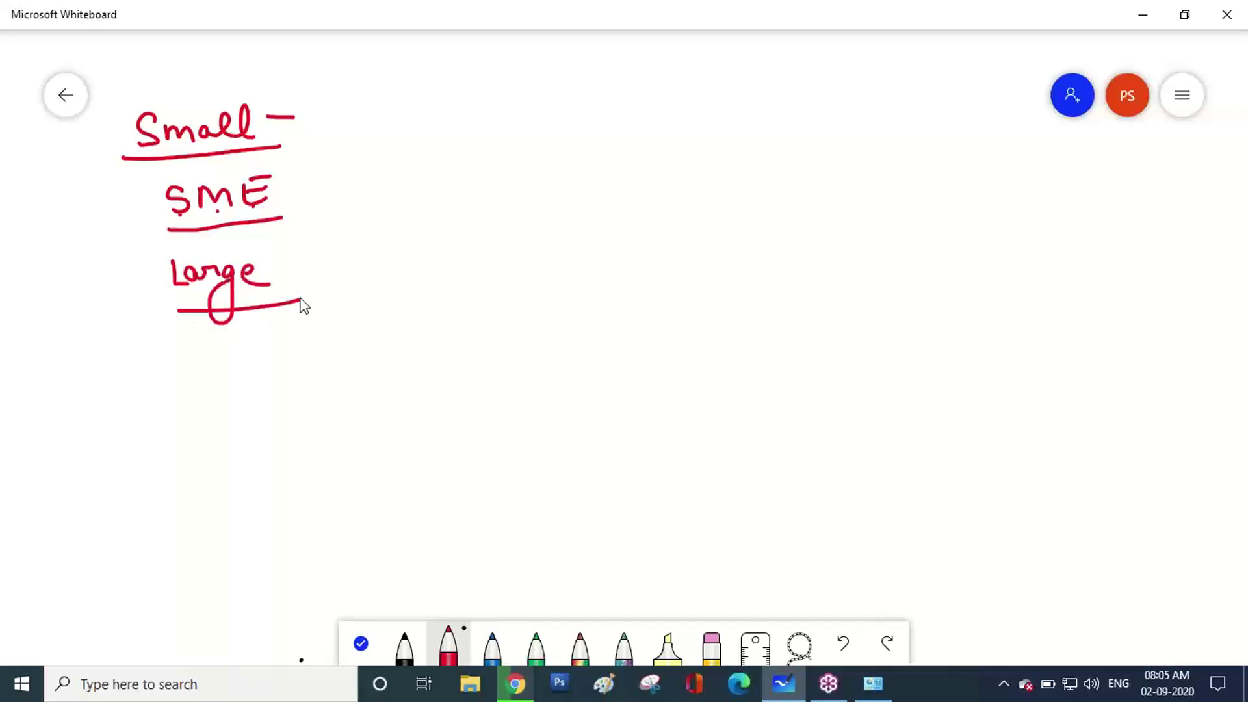
drag(229, 325, 305, 317)
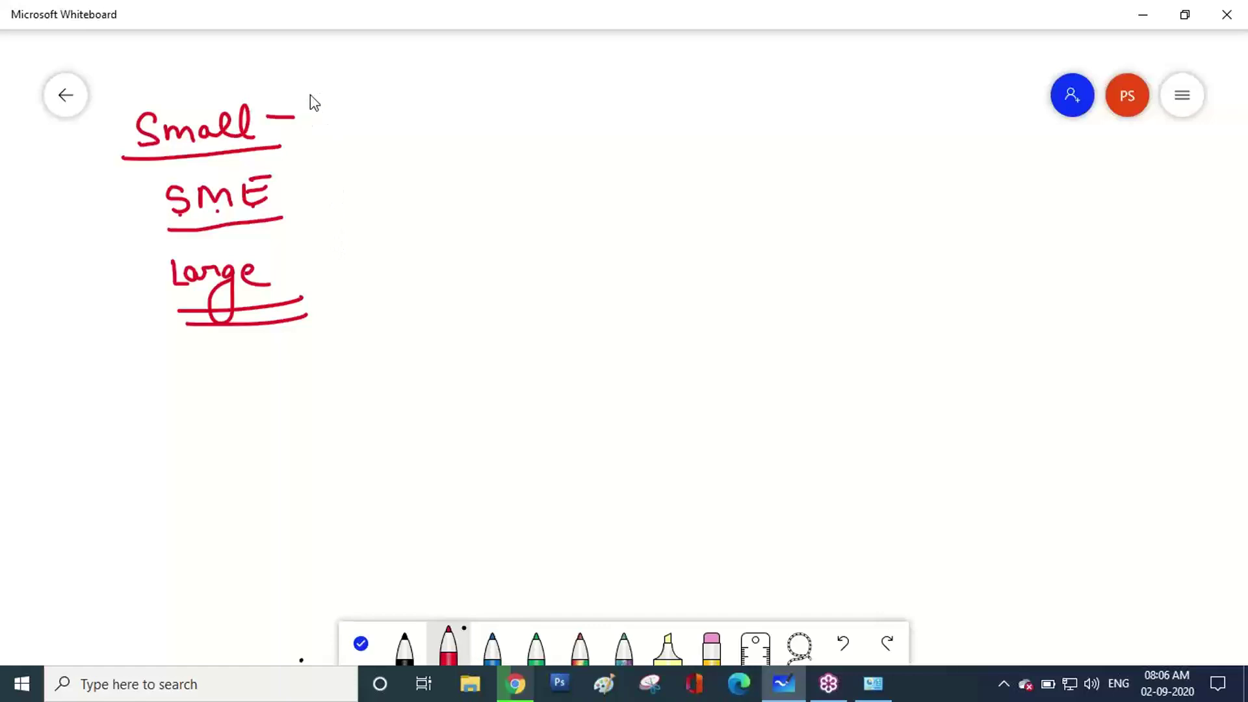
Bracket "Small" and "SME" as "Firm" and "Large" as "Company", underlining both labels.
drag(321, 93, 309, 230)
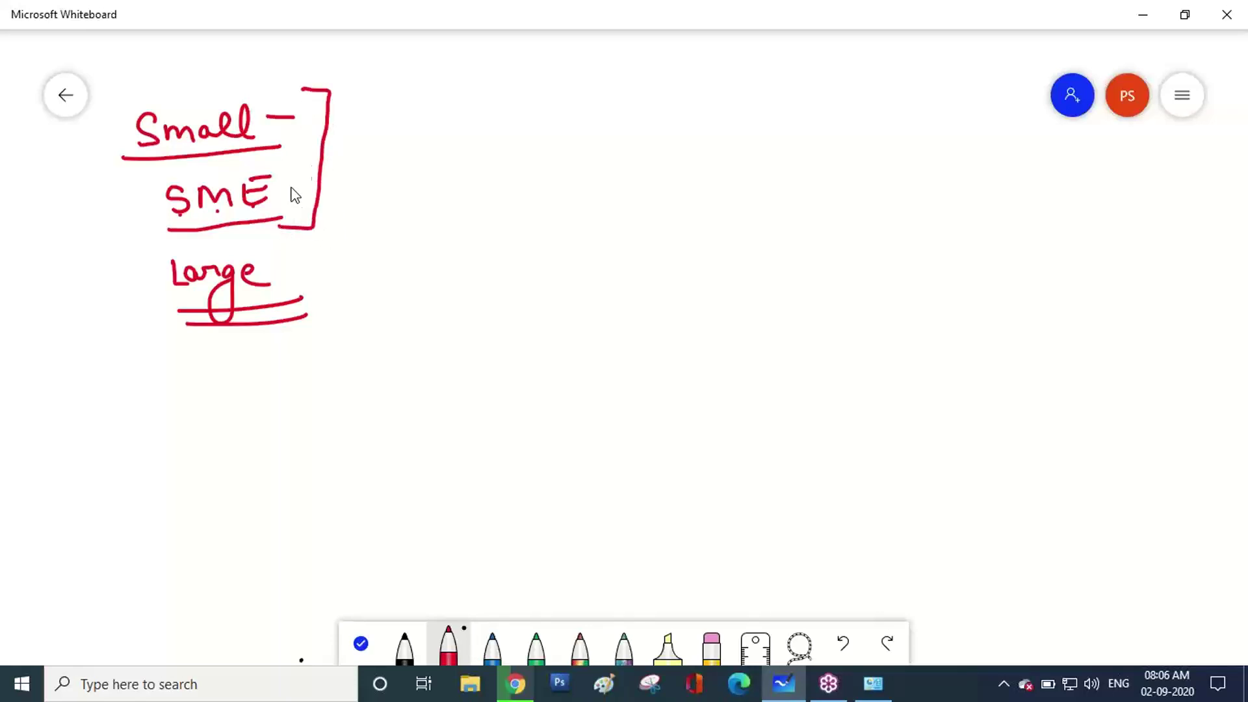
mouse_move(357, 139)
mouse_down()
mouse_move(382, 167)
mouse_move(437, 151)
mouse_up()
drag(351, 182, 464, 165)
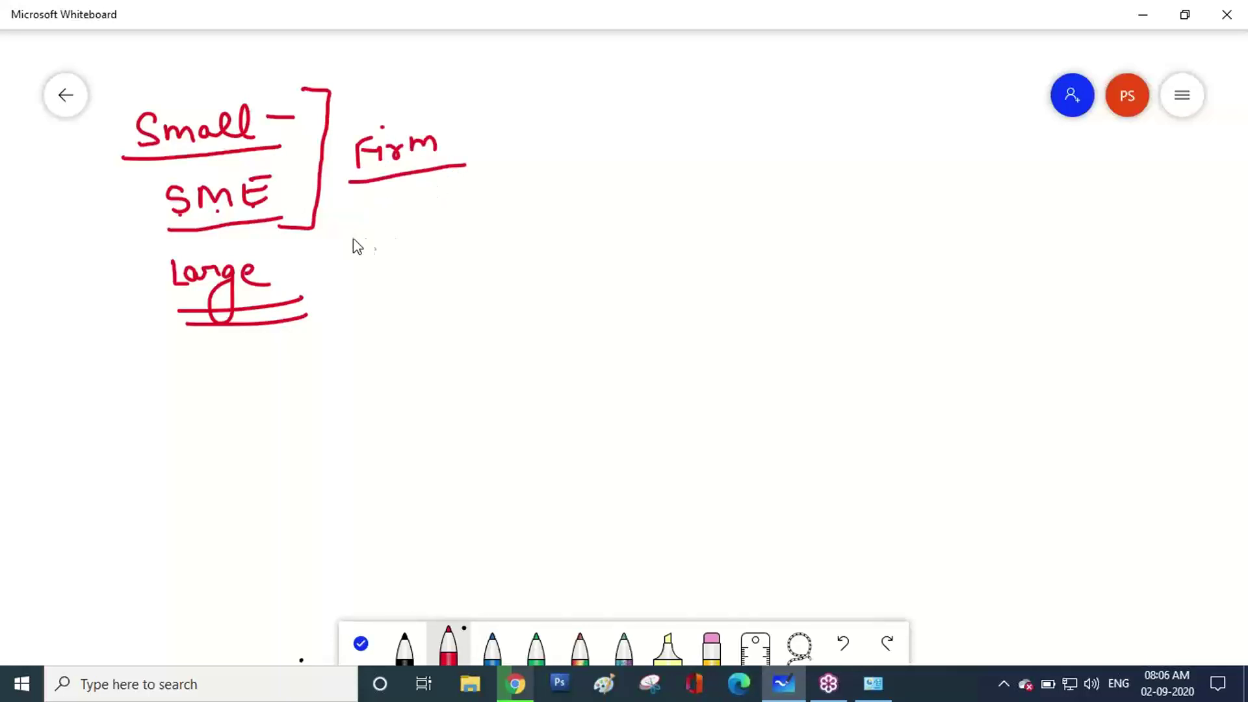
drag(318, 253, 278, 316)
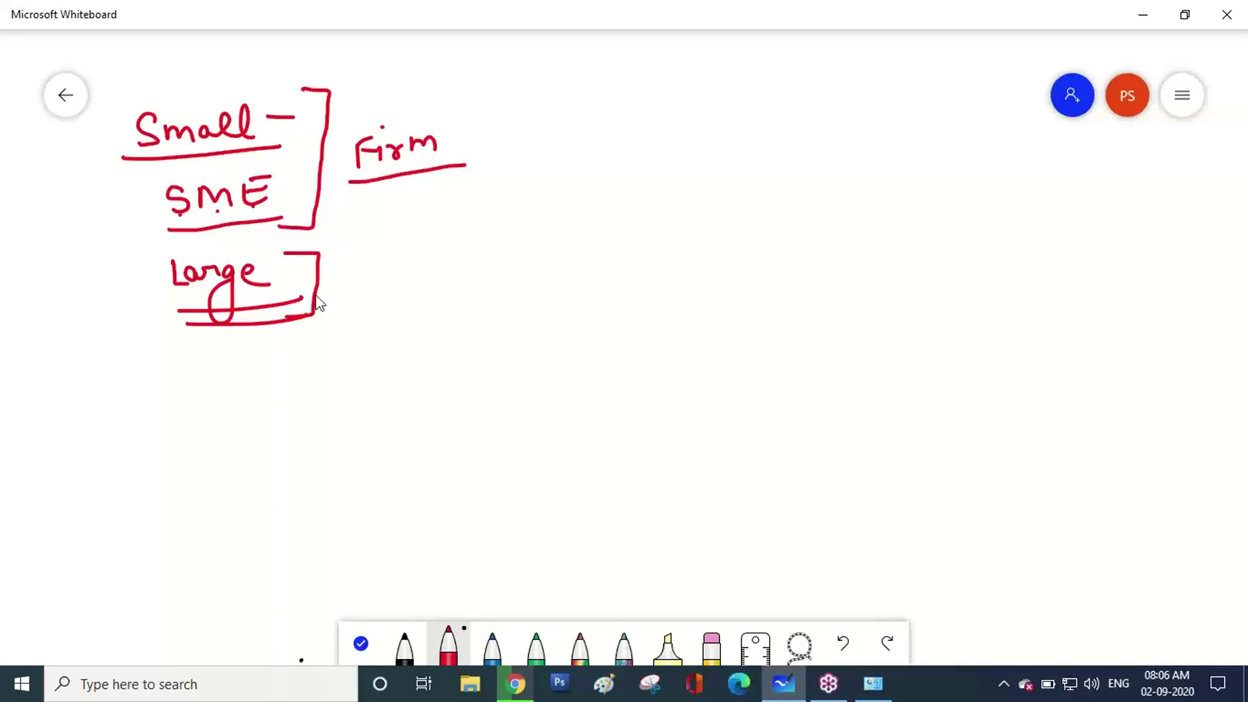
drag(312, 285, 330, 284)
mouse_move(352, 271)
mouse_down()
mouse_move(409, 307)
mouse_move(432, 281)
mouse_move(492, 298)
mouse_up()
drag(369, 307, 524, 311)
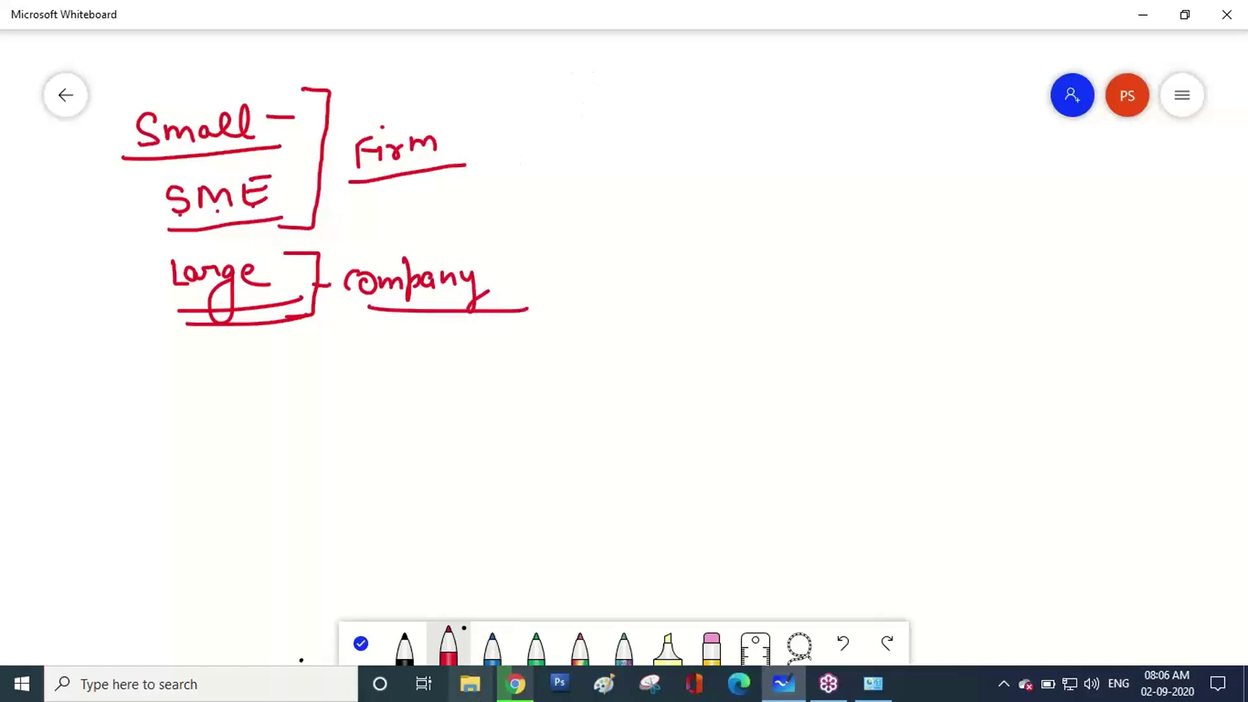
Erase the business-size notes and write "Edition" in red ink with a branching line beside it.
click(712, 647)
mouse_move(311, 284)
mouse_down()
mouse_move(145, 267)
mouse_move(329, 204)
mouse_move(364, 134)
mouse_move(338, 251)
mouse_move(208, 343)
mouse_move(493, 337)
mouse_up()
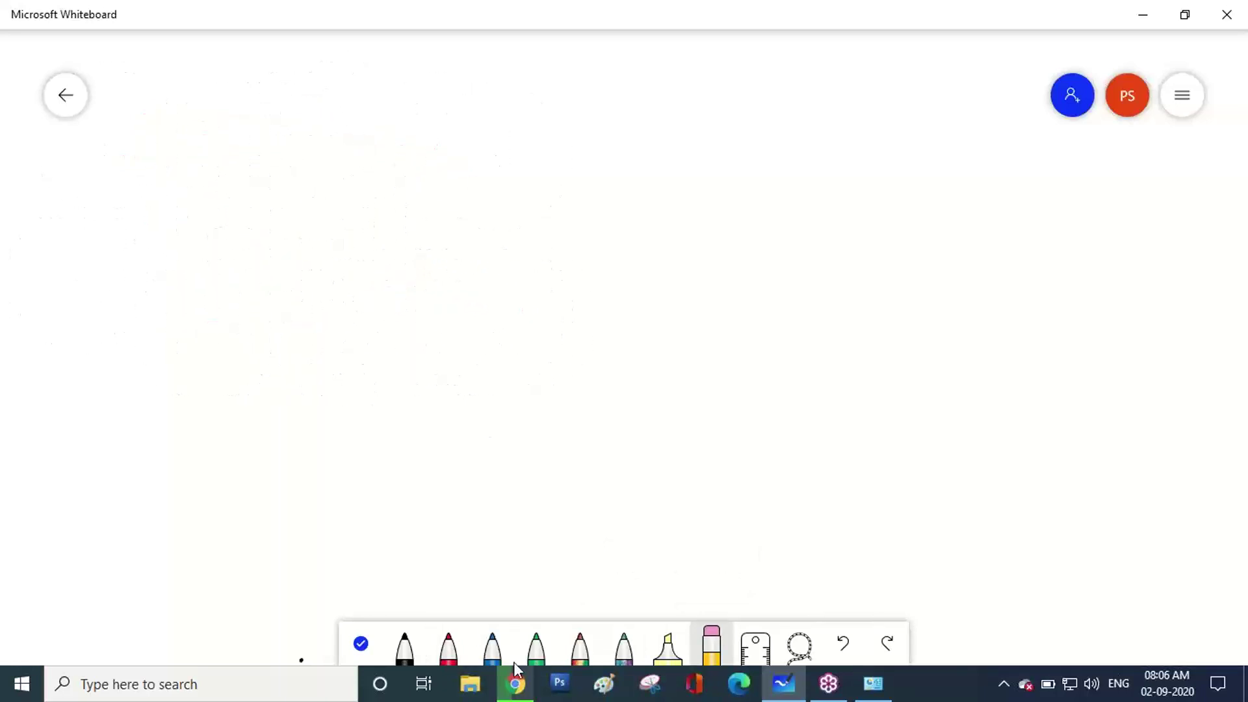
click(449, 647)
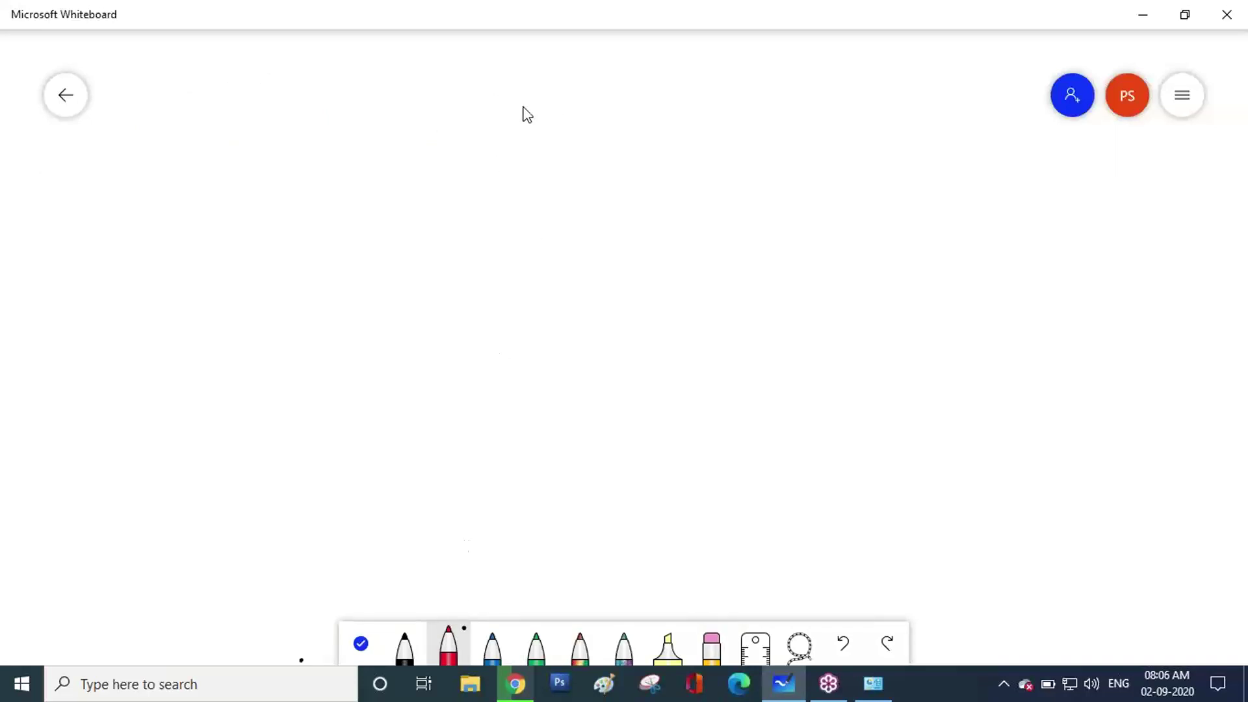
mouse_move(146, 184)
mouse_down()
mouse_move(147, 217)
mouse_move(173, 209)
mouse_move(185, 224)
mouse_move(218, 188)
mouse_move(245, 228)
mouse_move(333, 214)
mouse_up()
mouse_move(331, 154)
mouse_down()
mouse_move(330, 201)
mouse_move(430, 308)
mouse_up()
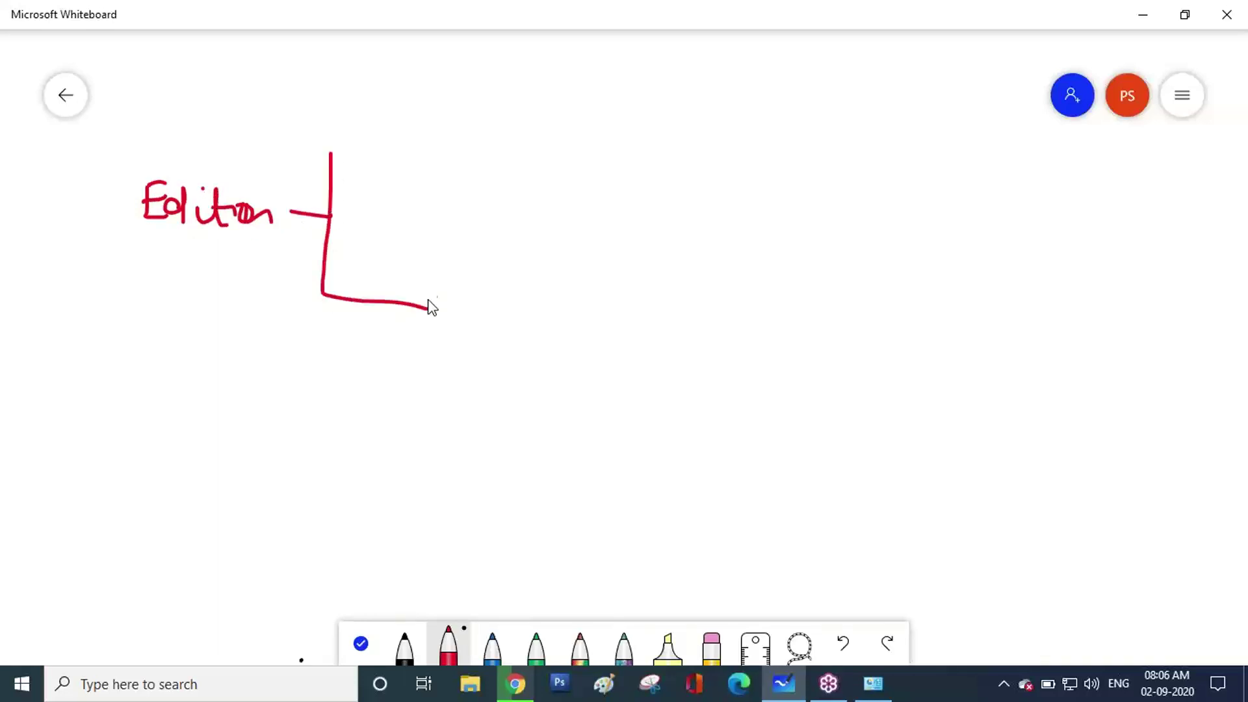
Label the three Edition branches "Basic", "Standard" and "Enterprises", and underline "Enterprises".
drag(325, 150, 433, 167)
drag(437, 135, 469, 174)
drag(322, 213, 369, 224)
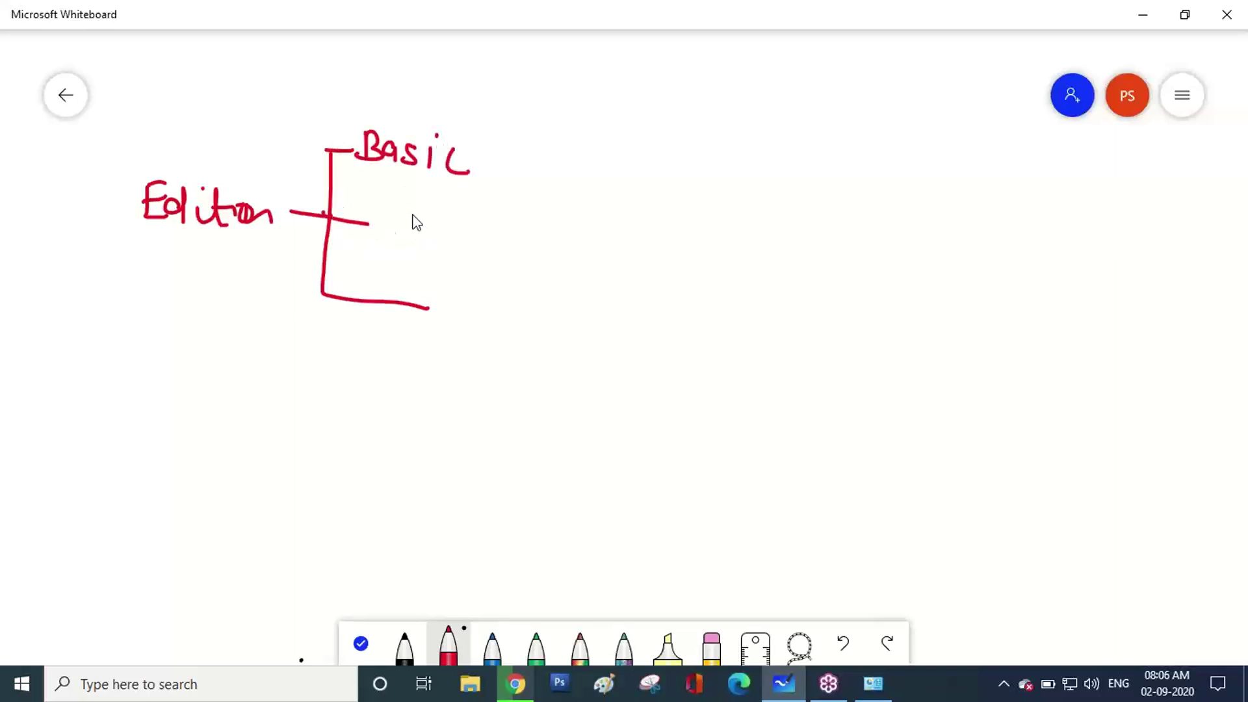
mouse_move(396, 214)
mouse_down()
mouse_move(383, 232)
mouse_move(408, 236)
mouse_up()
mouse_move(414, 221)
mouse_down()
mouse_move(424, 238)
mouse_move(458, 243)
mouse_up()
mouse_move(466, 241)
mouse_down()
mouse_move(526, 240)
mouse_move(532, 279)
mouse_up()
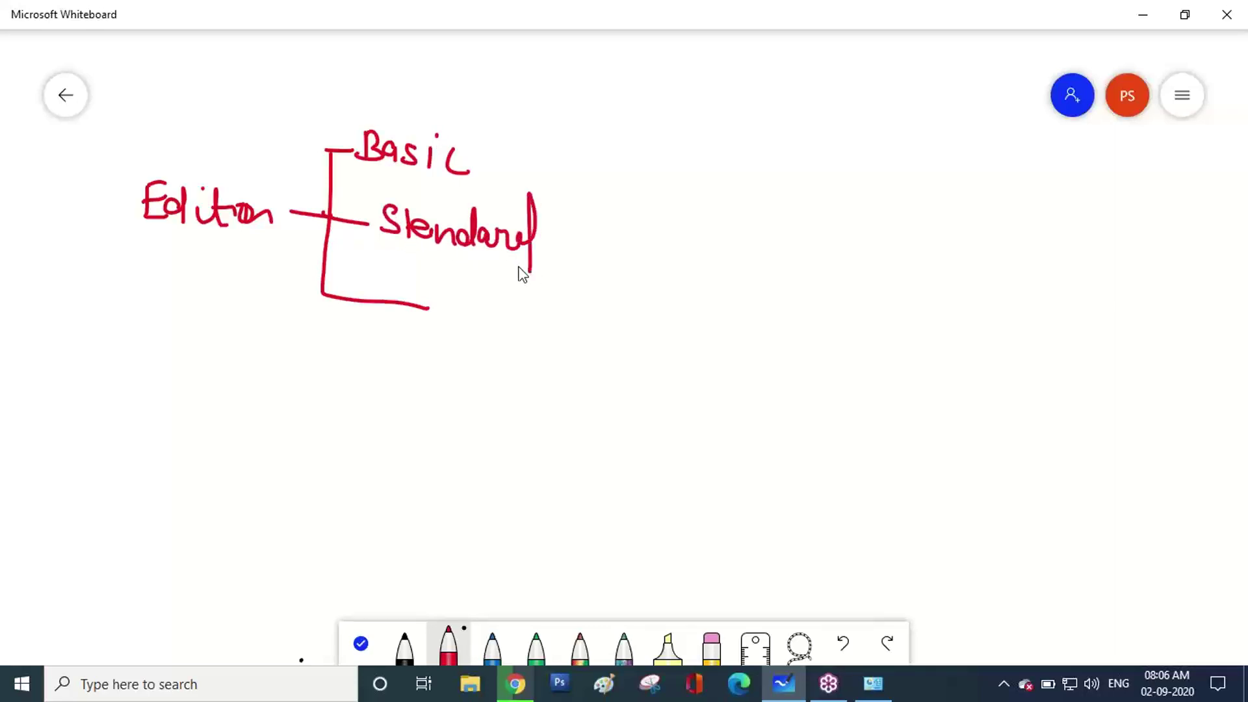
mouse_move(434, 294)
mouse_down()
mouse_move(449, 326)
mouse_move(463, 312)
mouse_move(530, 332)
mouse_move(541, 315)
mouse_move(539, 361)
mouse_move(593, 315)
mouse_move(602, 340)
mouse_move(635, 332)
mouse_move(644, 365)
mouse_up()
drag(443, 345, 655, 392)
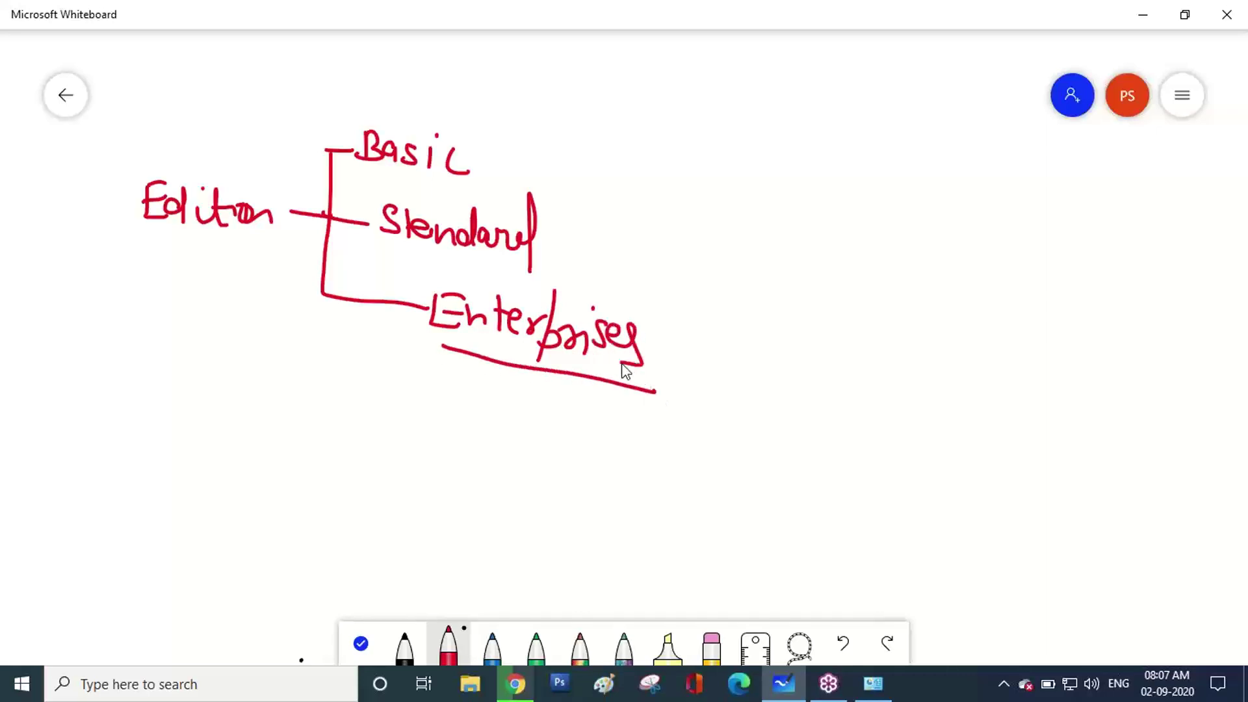
Finish the lettering of "Standard" and draw a tick mark beside each of the three editions.
drag(397, 212, 420, 213)
drag(498, 143, 559, 149)
drag(556, 219, 636, 224)
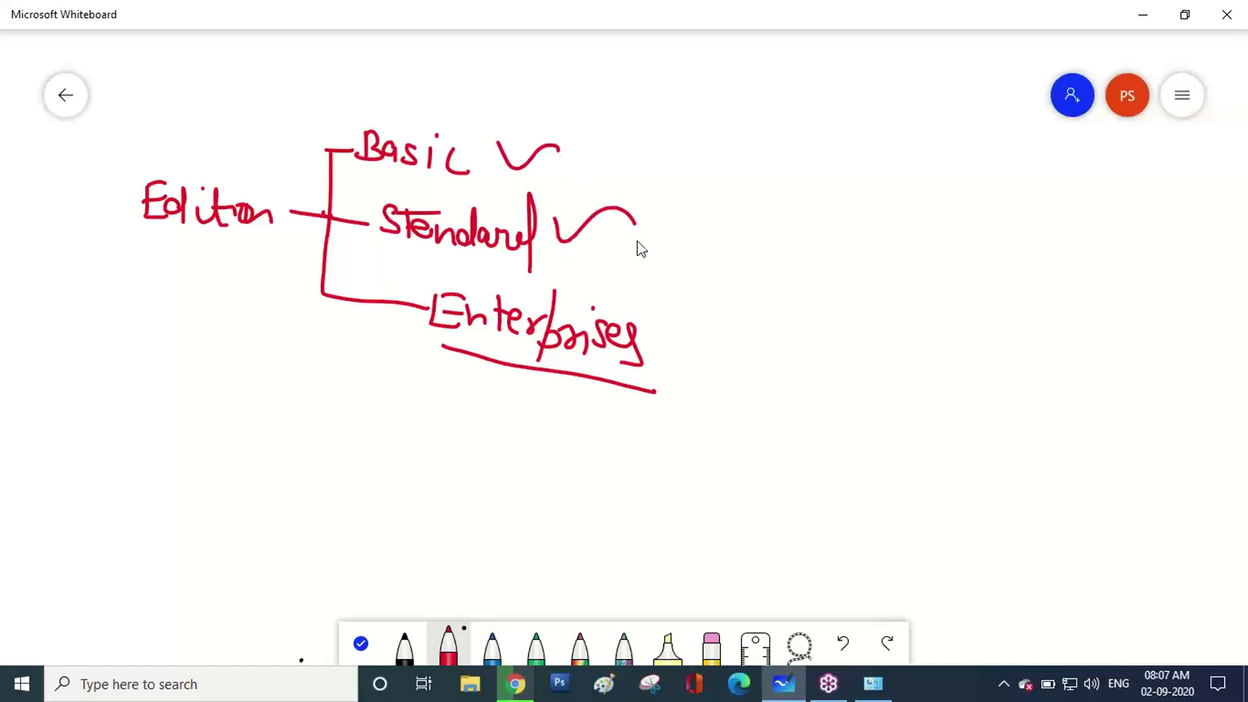
drag(675, 348, 682, 376)
click(437, 134)
Bracket the Basic and Standard editions in black ink and label the bracket with an underlined "Firm".
click(401, 641)
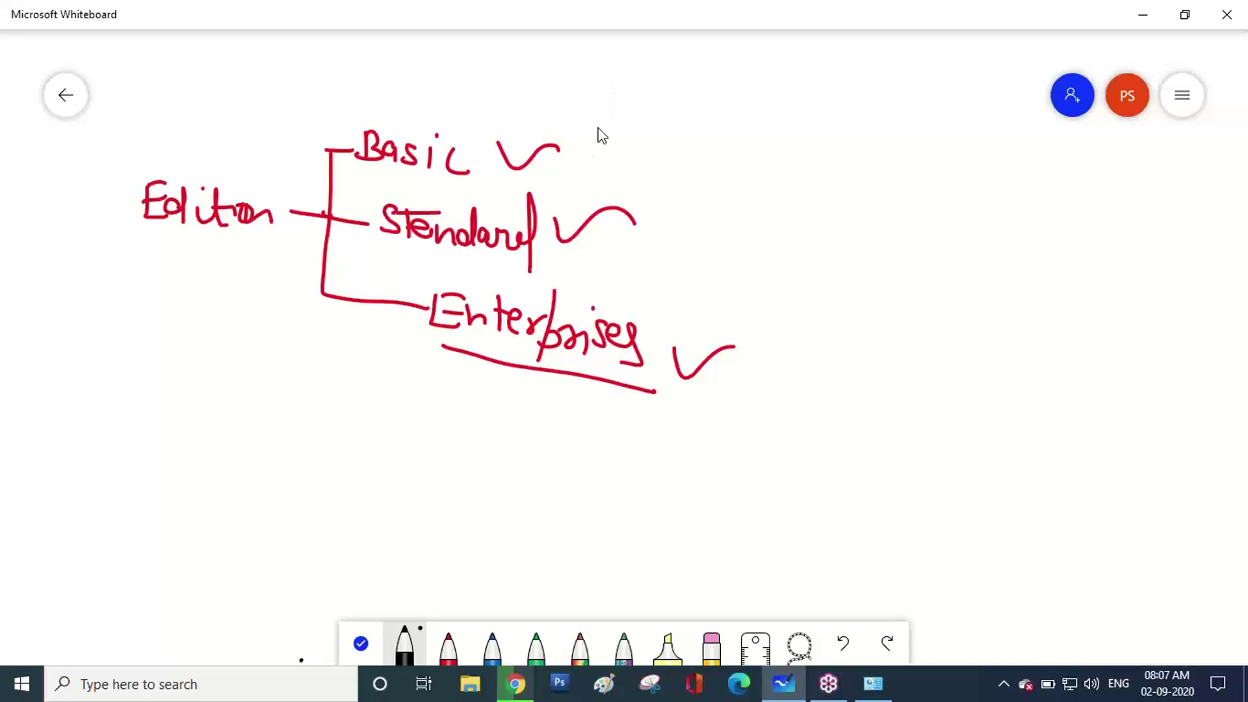
mouse_move(596, 129)
mouse_down()
mouse_move(661, 184)
mouse_move(616, 239)
mouse_up()
mouse_move(663, 183)
mouse_down()
mouse_move(694, 183)
mouse_move(711, 199)
mouse_move(735, 160)
mouse_up()
drag(714, 184, 817, 195)
click(756, 154)
drag(706, 209, 878, 229)
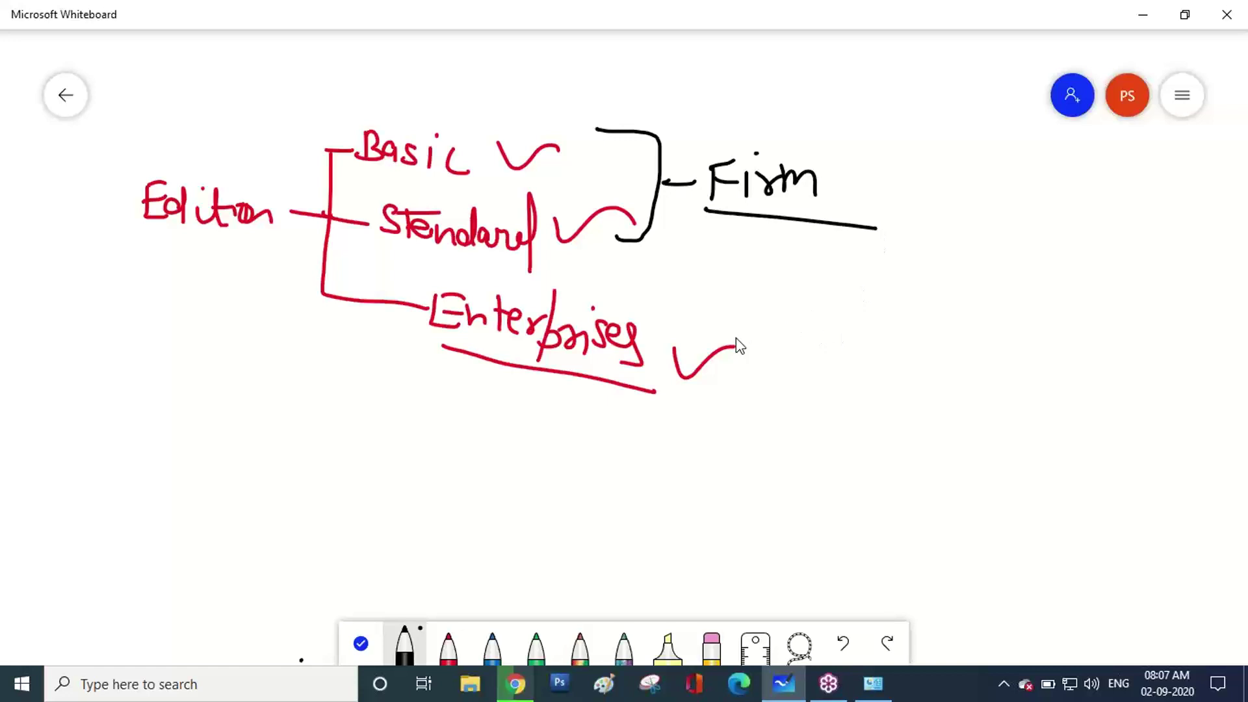
Draw a black arrow from "Enterprises" to a handwritten, double-underlined "Company".
drag(670, 340, 762, 339)
drag(790, 320, 789, 321)
mouse_move(801, 337)
mouse_down()
mouse_move(936, 309)
mouse_move(922, 333)
mouse_up()
drag(773, 369, 909, 360)
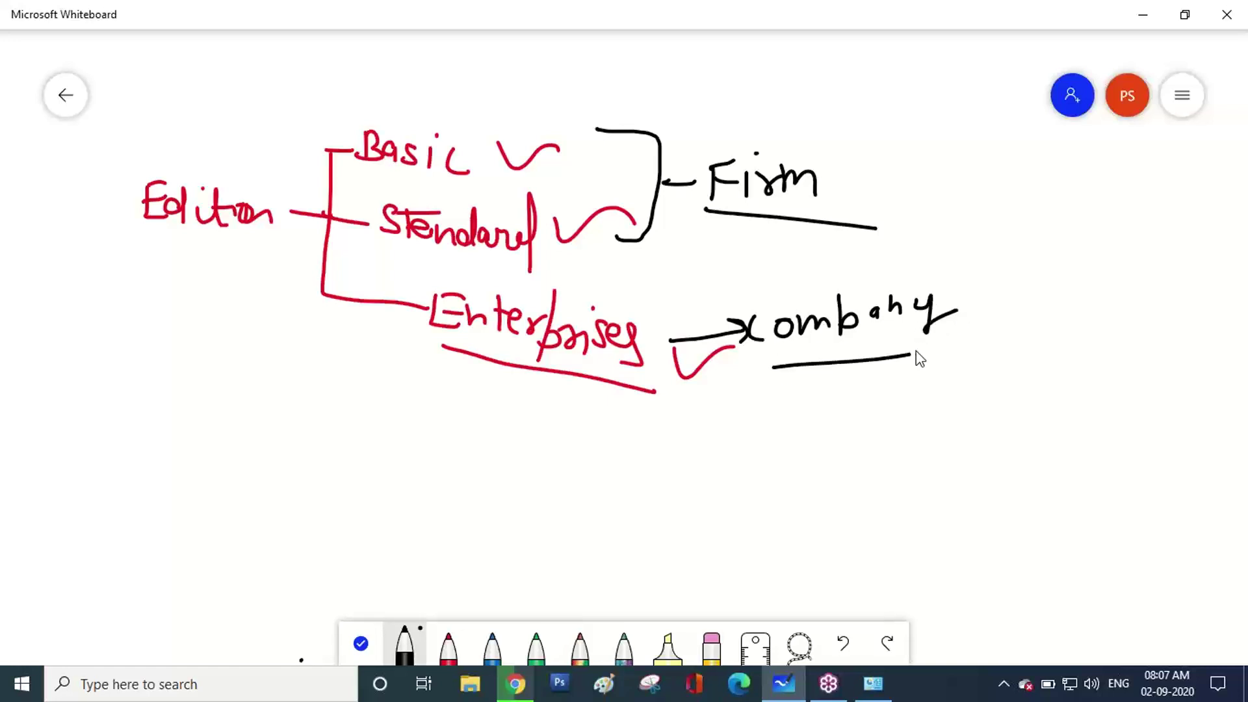
drag(775, 376, 918, 362)
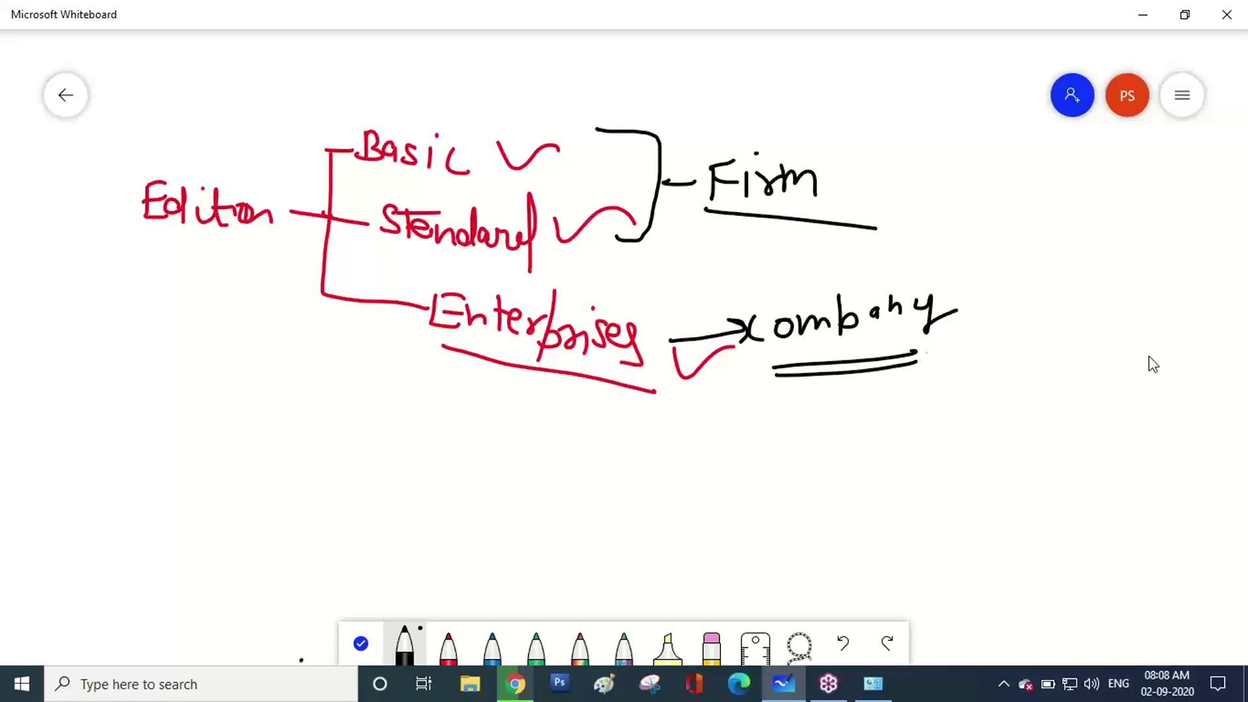
Erase the edition diagram and write "Version" in red ink with a connecting line.
click(712, 654)
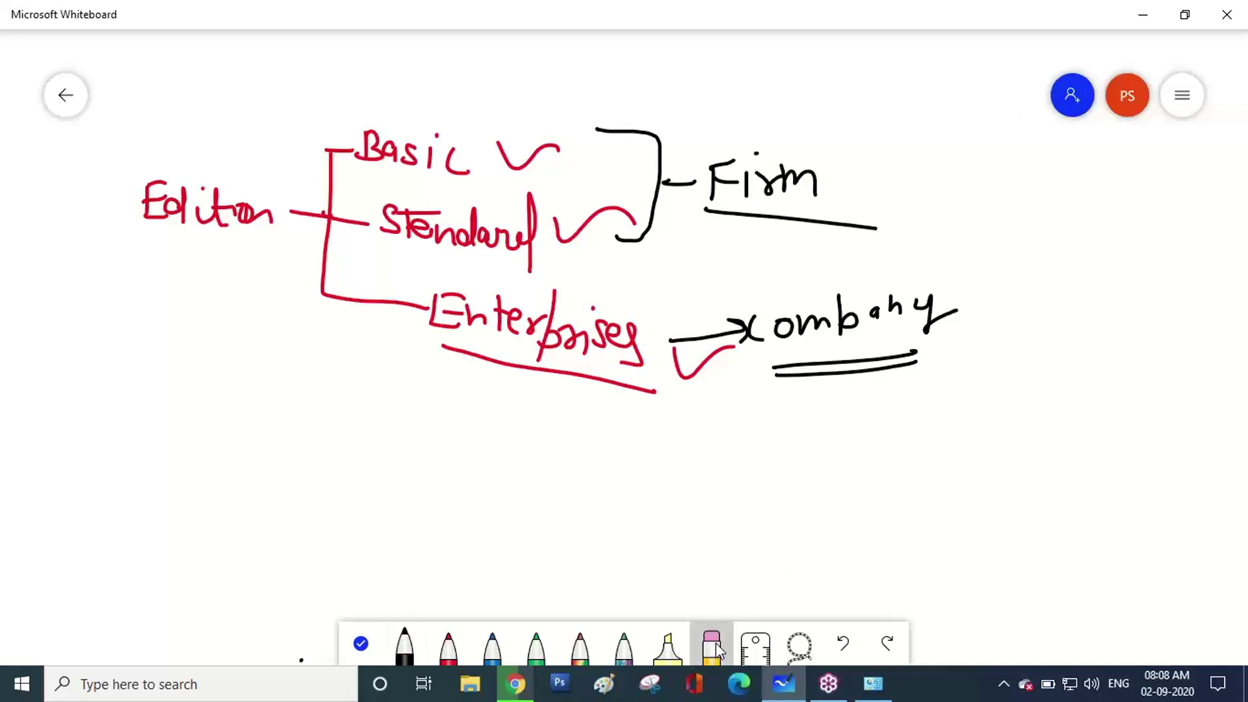
mouse_move(421, 233)
mouse_down()
mouse_move(329, 256)
mouse_move(267, 175)
mouse_move(217, 234)
mouse_move(507, 311)
mouse_move(593, 120)
mouse_move(1020, 218)
mouse_move(923, 351)
mouse_move(717, 403)
mouse_up()
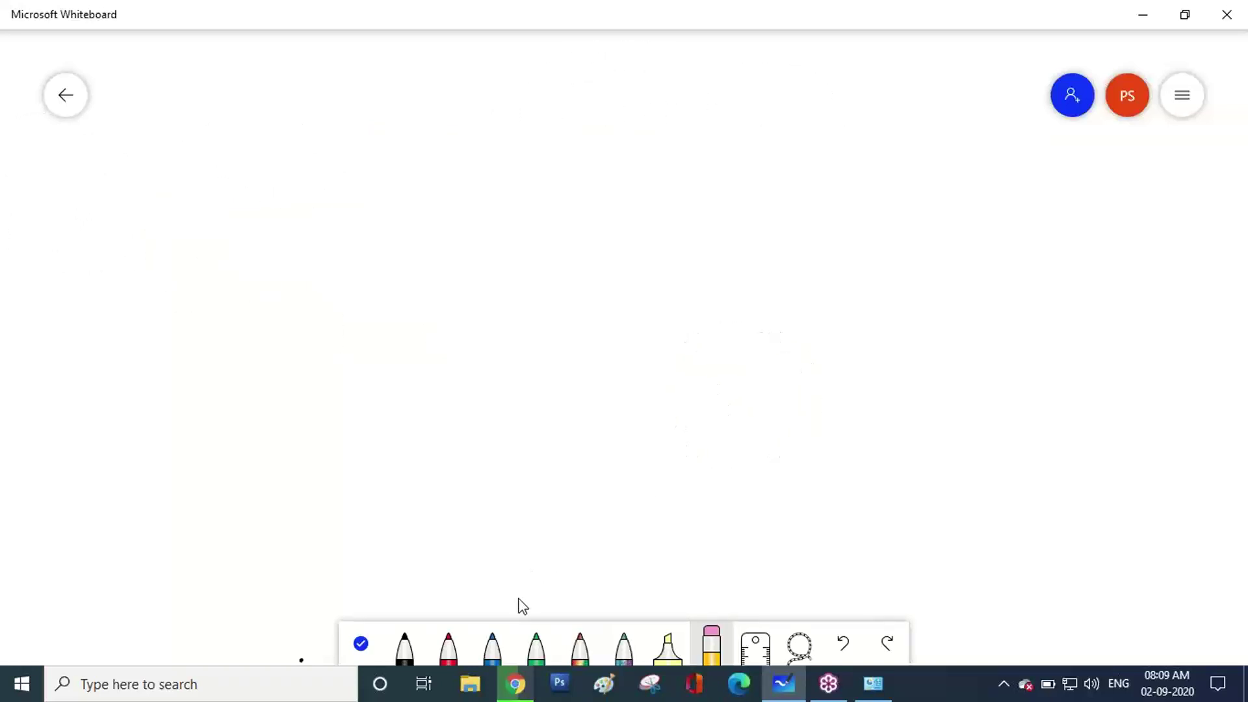
click(448, 644)
mouse_move(105, 273)
mouse_down()
mouse_move(136, 305)
mouse_move(156, 273)
mouse_up()
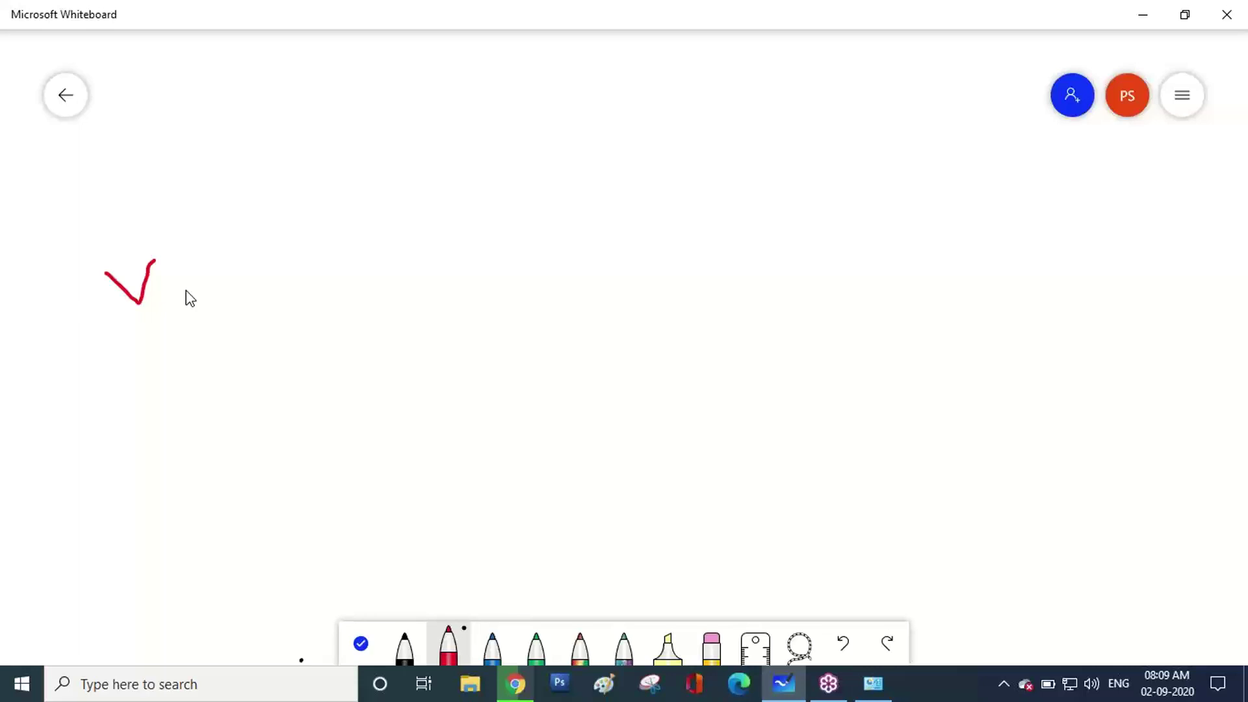
mouse_move(156, 287)
mouse_down()
mouse_move(221, 259)
mouse_move(260, 275)
mouse_move(273, 256)
mouse_move(366, 241)
mouse_up()
Draw two branches from "Version" and label them "BUSY-17" and "BUSY-18".
mouse_move(350, 153)
mouse_down()
mouse_move(375, 278)
mouse_move(457, 261)
mouse_up()
drag(351, 150, 502, 102)
mouse_move(509, 85)
mouse_down()
mouse_move(503, 118)
mouse_move(527, 80)
mouse_move(567, 101)
mouse_up()
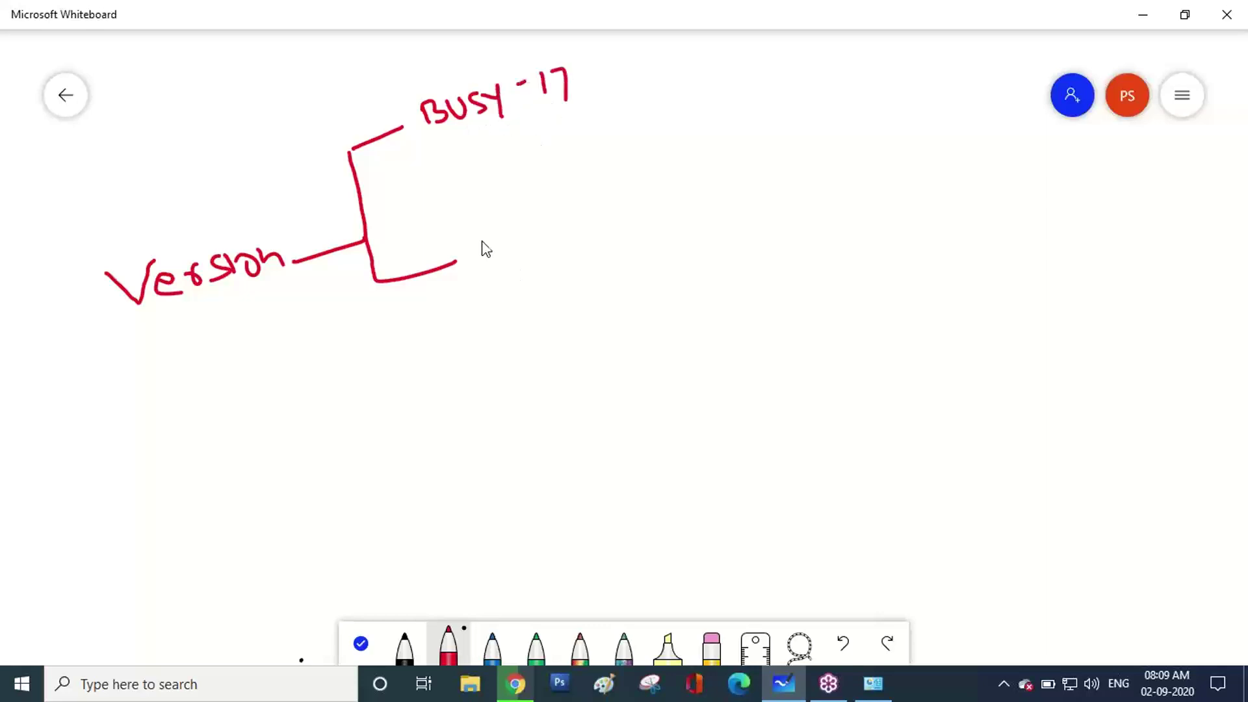
mouse_move(472, 241)
mouse_down()
mouse_move(481, 265)
mouse_move(511, 236)
mouse_move(521, 259)
mouse_move(545, 223)
mouse_move(564, 233)
mouse_up()
mouse_move(580, 209)
mouse_down()
mouse_move(578, 237)
mouse_move(601, 207)
mouse_up()
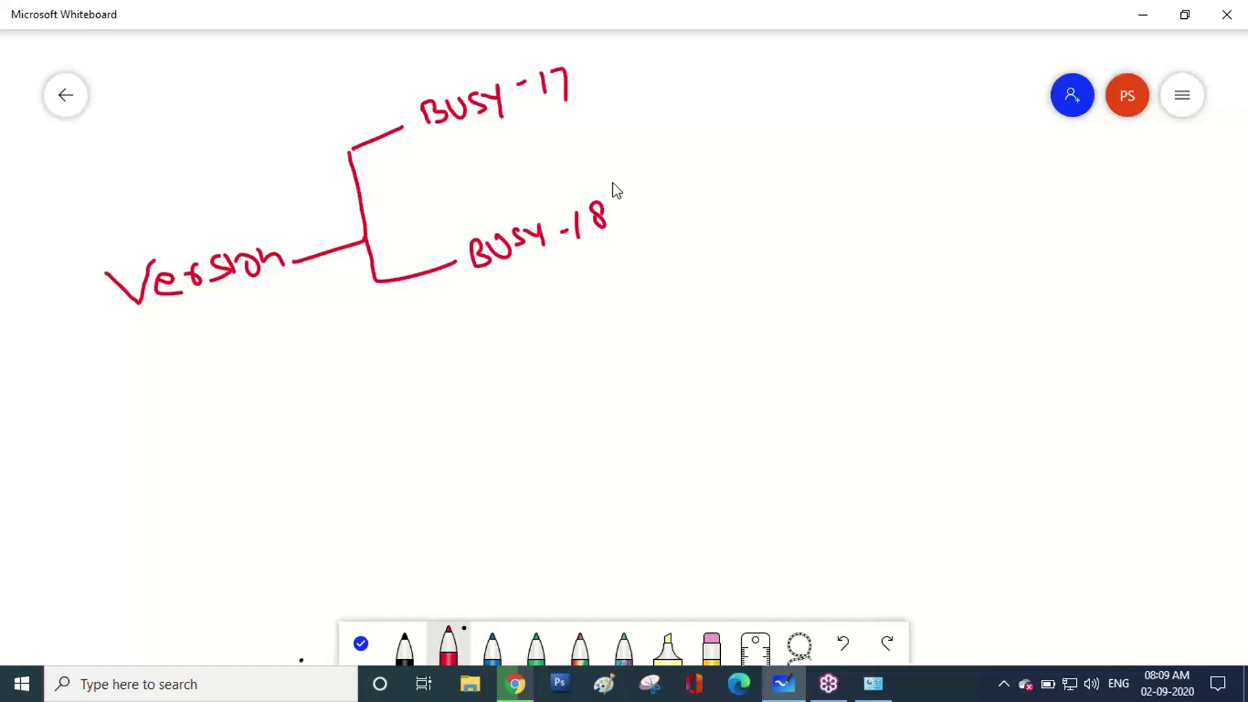
Add a divider beside "BUSY-17" and write "Rel" with the release numbers 1.1, 1.2 and 2.1.
mouse_move(592, 68)
mouse_down()
mouse_move(609, 144)
mouse_move(621, 94)
mouse_up()
drag(626, 98, 669, 96)
mouse_move(680, 93)
mouse_down()
mouse_move(736, 95)
mouse_move(716, 134)
mouse_move(755, 127)
mouse_move(713, 164)
mouse_move(723, 165)
mouse_up()
click(725, 89)
click(730, 159)
drag(748, 145, 749, 170)
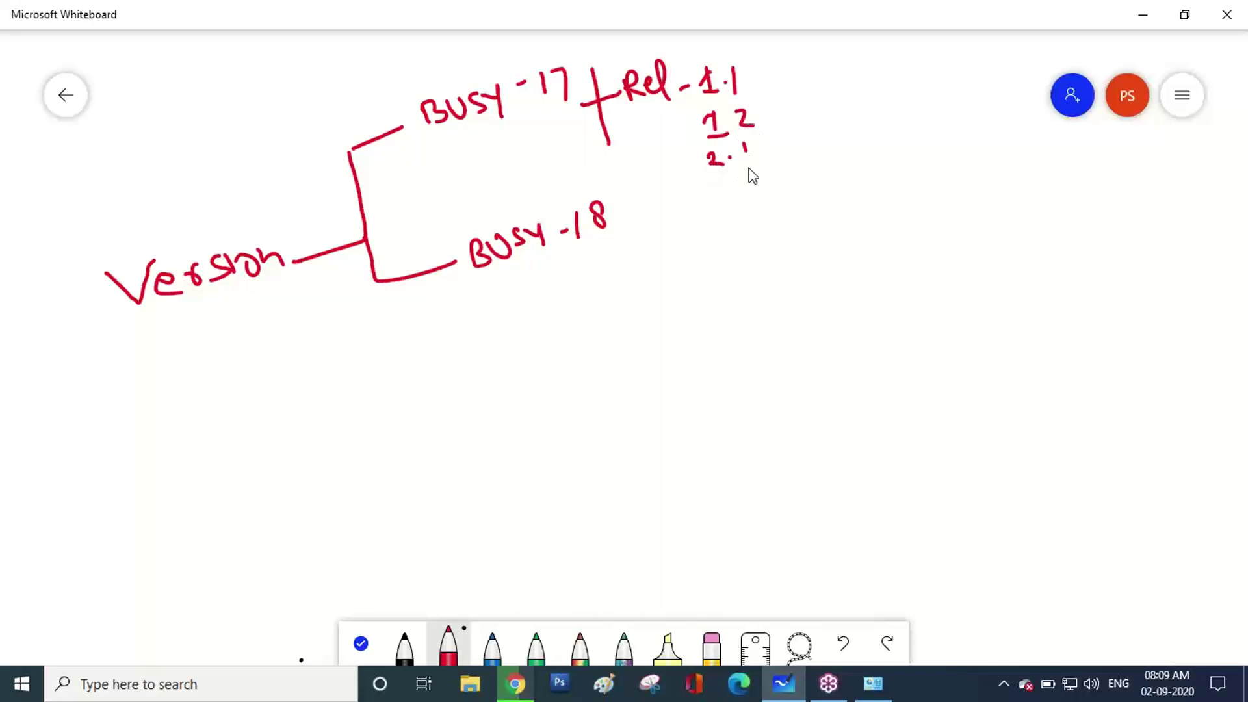
Draw three arrows beside "BUSY-18" to the release numbers 5.1, 5.3 and 5.6, and switch back to Chrome.
drag(642, 215, 658, 325)
mouse_move(613, 248)
mouse_down()
mouse_move(702, 233)
mouse_move(773, 241)
mouse_up()
click(753, 235)
drag(644, 307, 704, 296)
mouse_move(743, 272)
mouse_down()
mouse_move(729, 292)
mouse_move(776, 289)
mouse_up()
click(762, 278)
drag(658, 313, 664, 366)
mouse_move(646, 359)
mouse_down()
mouse_move(704, 336)
mouse_move(704, 348)
mouse_up()
drag(754, 316, 733, 337)
click(770, 332)
drag(802, 302, 789, 334)
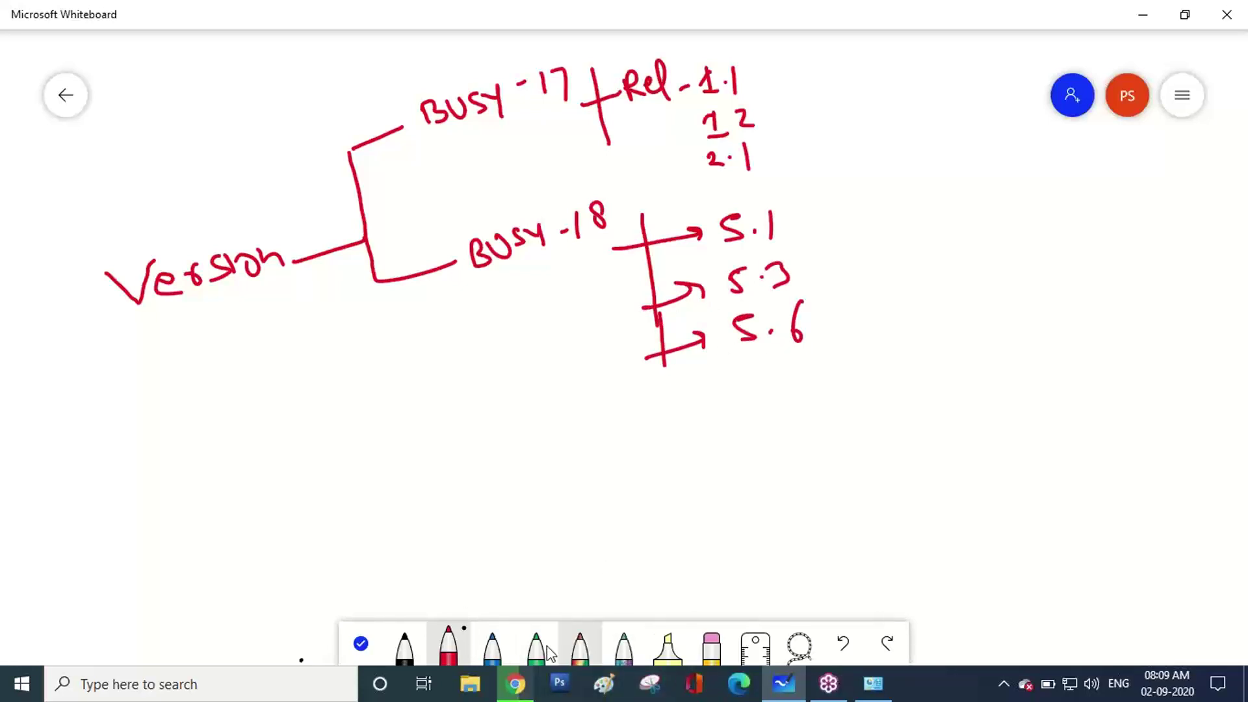
click(510, 696)
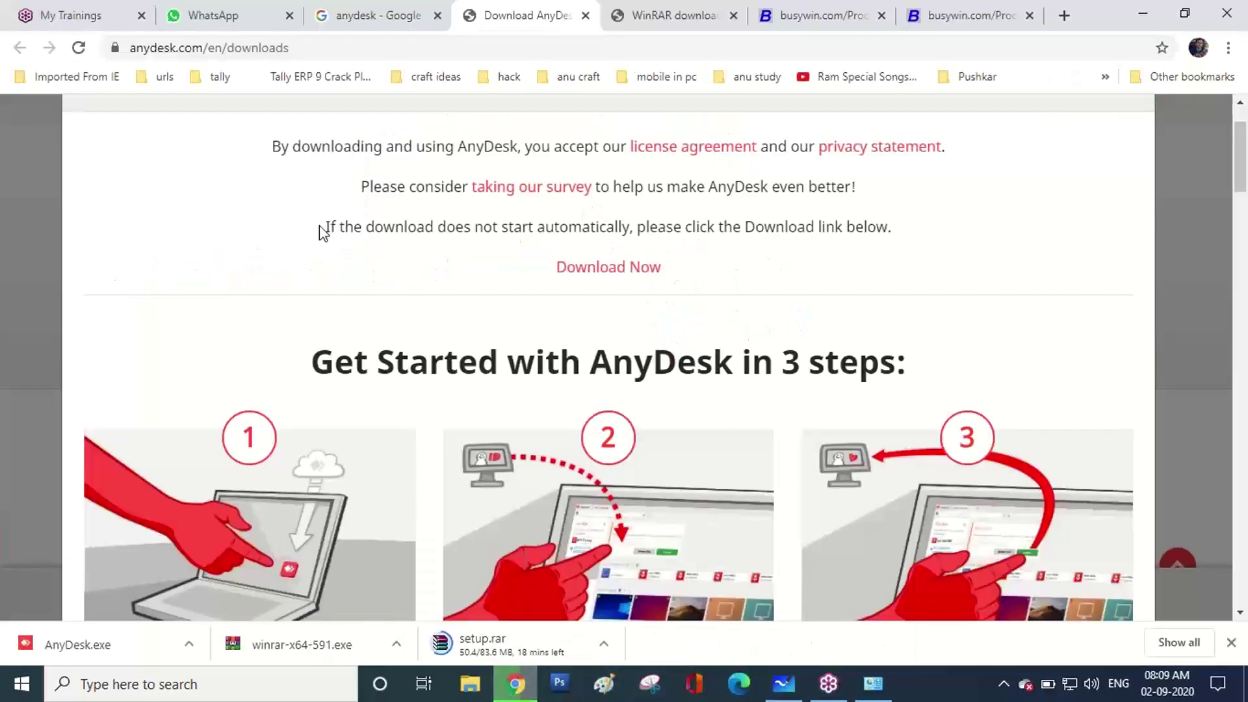
Return to the BUSY products page and highlight the "BUSY 18" version name in the Rel 6.1 entry.
click(834, 9)
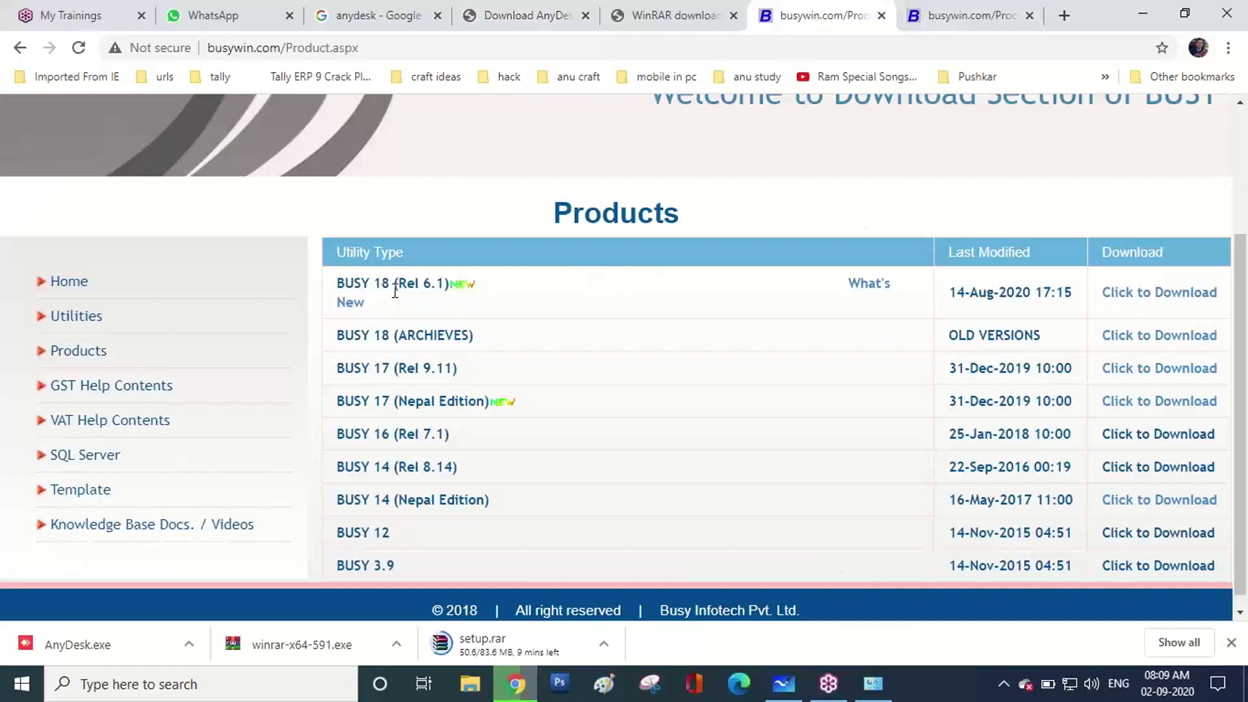
drag(388, 288, 333, 283)
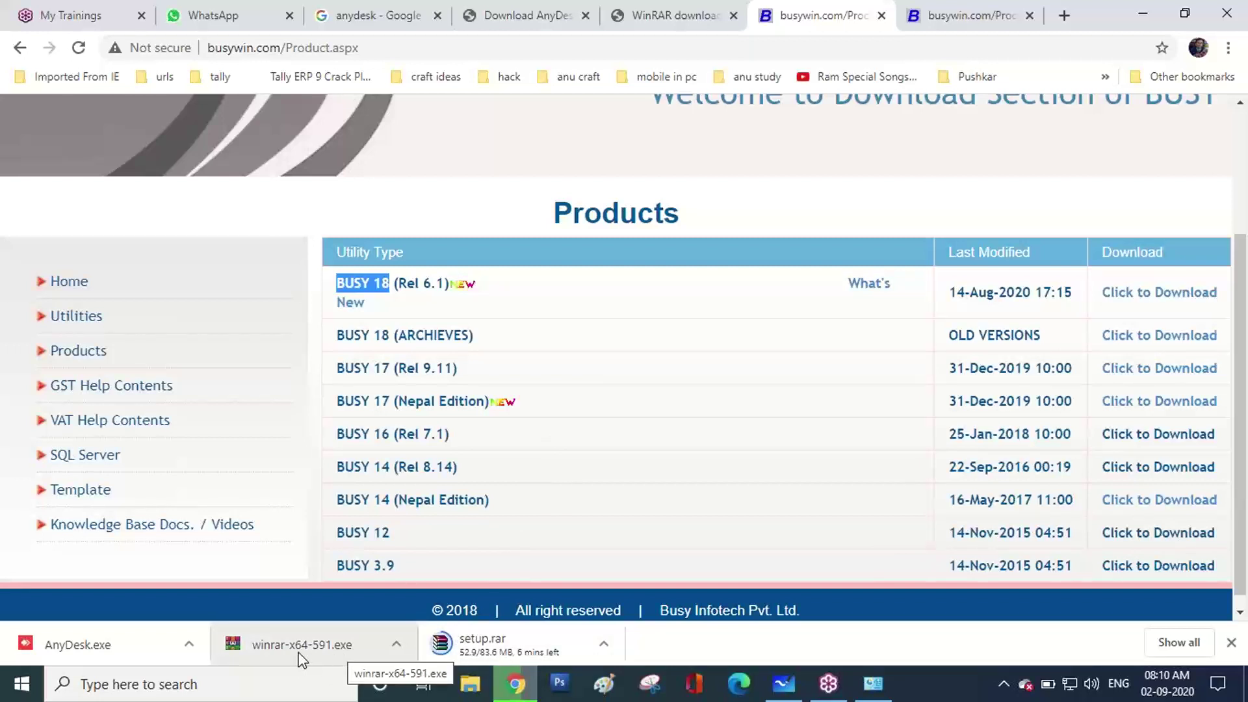
click(396, 645)
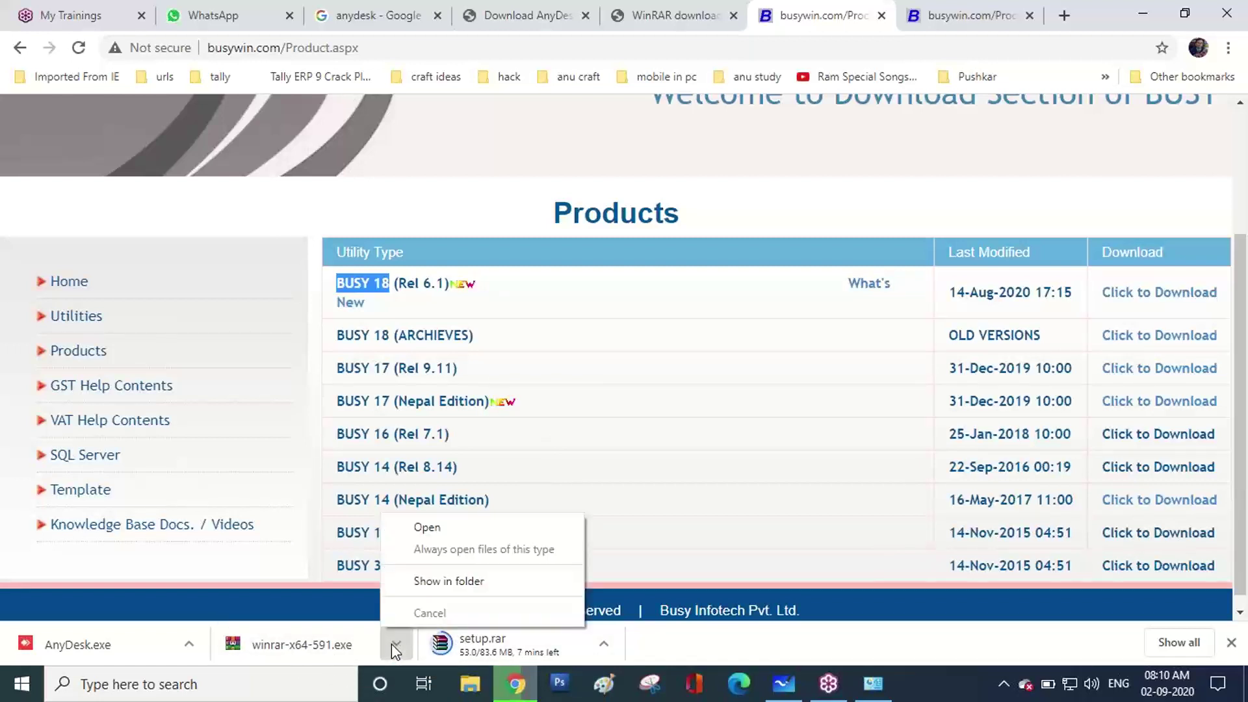
click(444, 581)
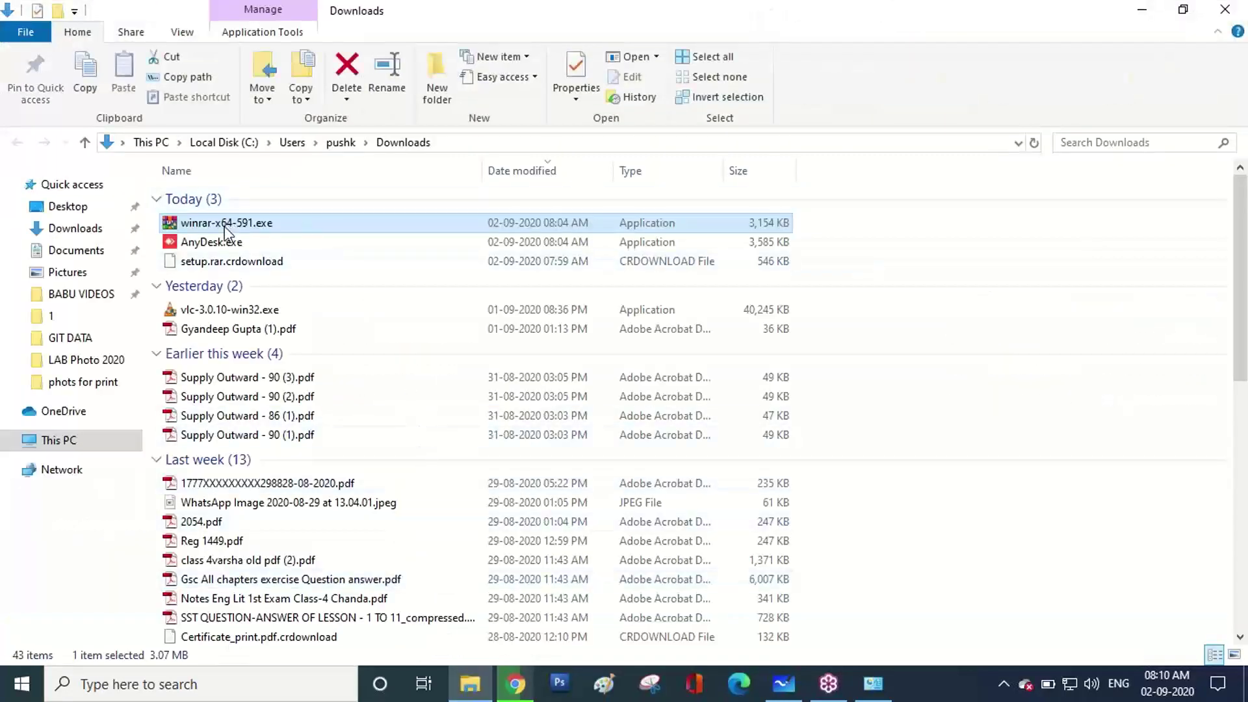
right_click(226, 224)
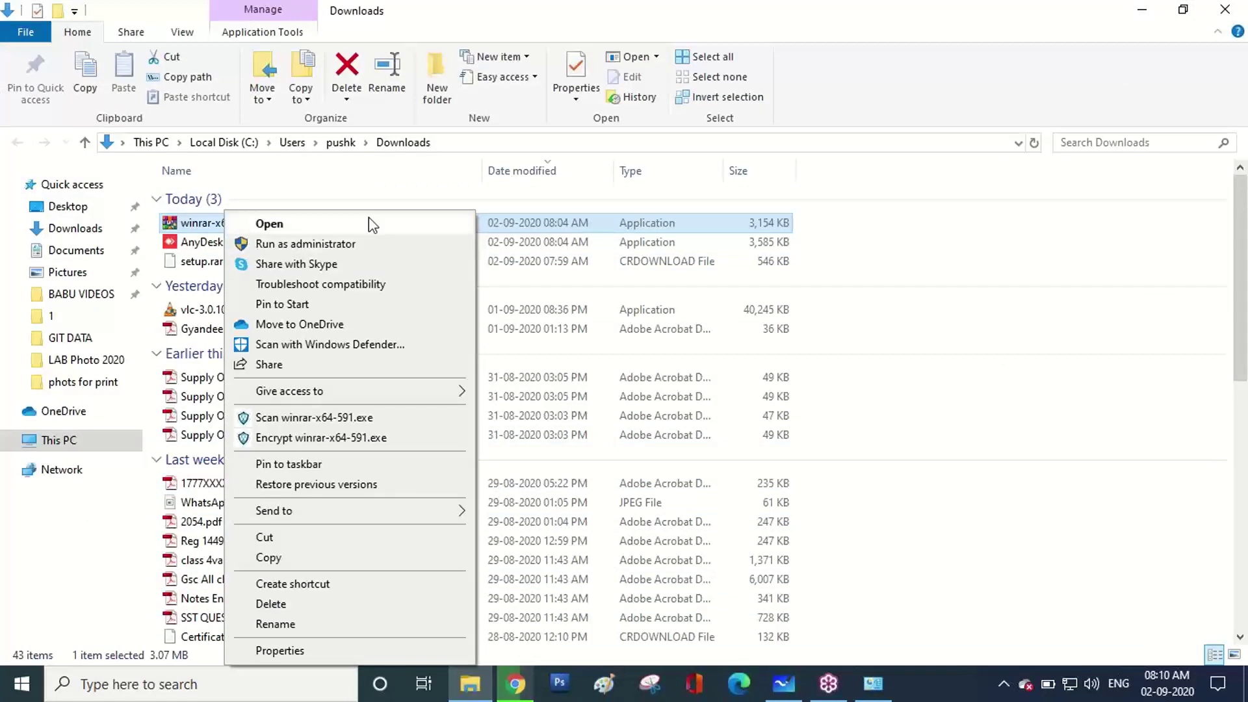
click(1236, 5)
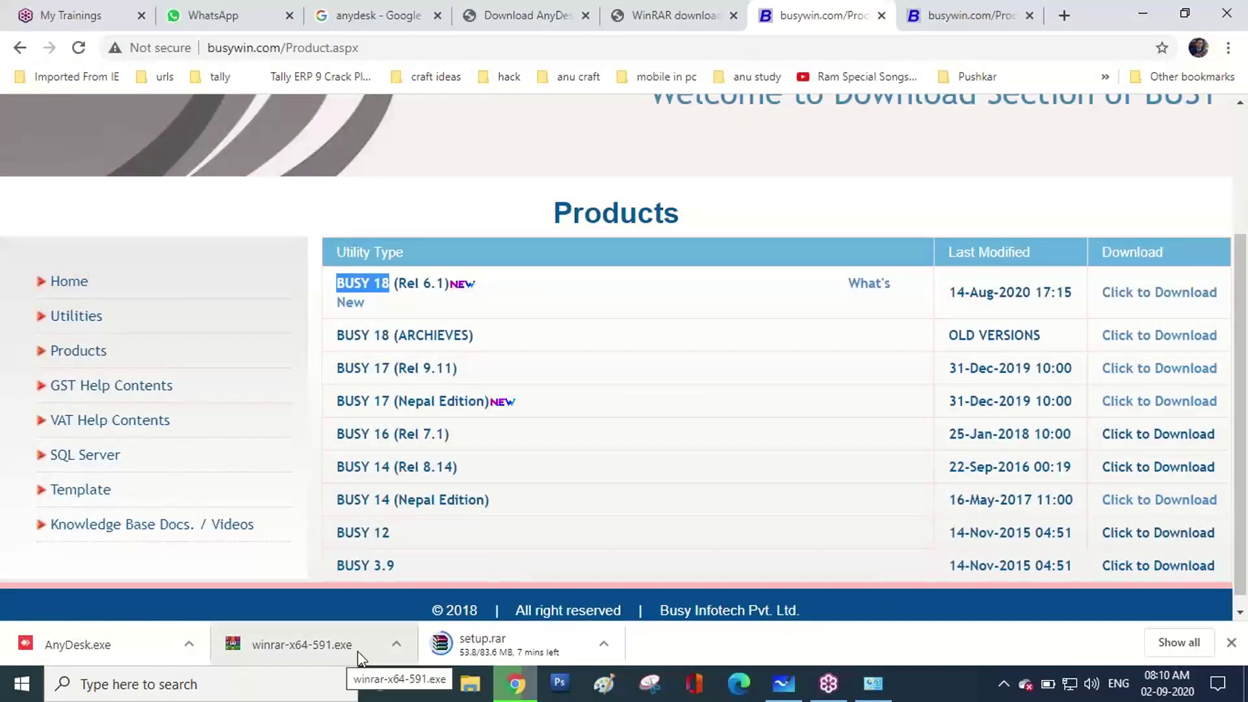
Show the downloaded winrar-x64-591.exe in its folder and run it as administrator.
click(396, 646)
click(447, 583)
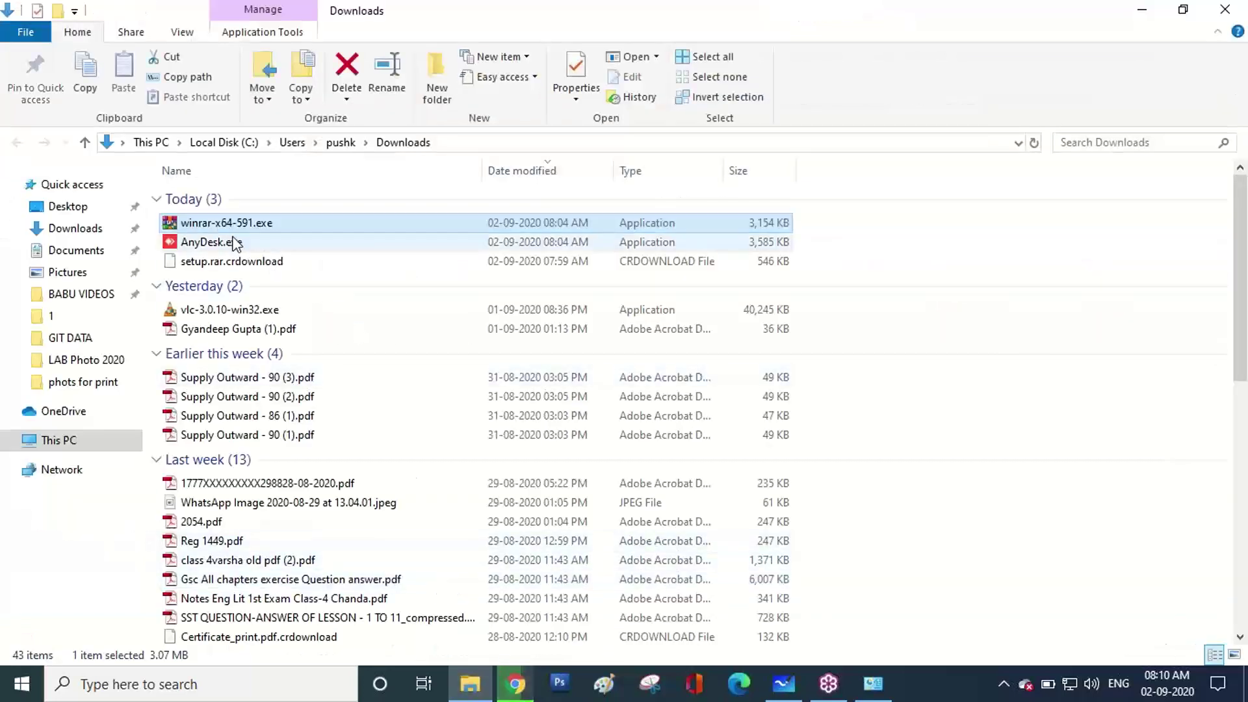
right_click(224, 231)
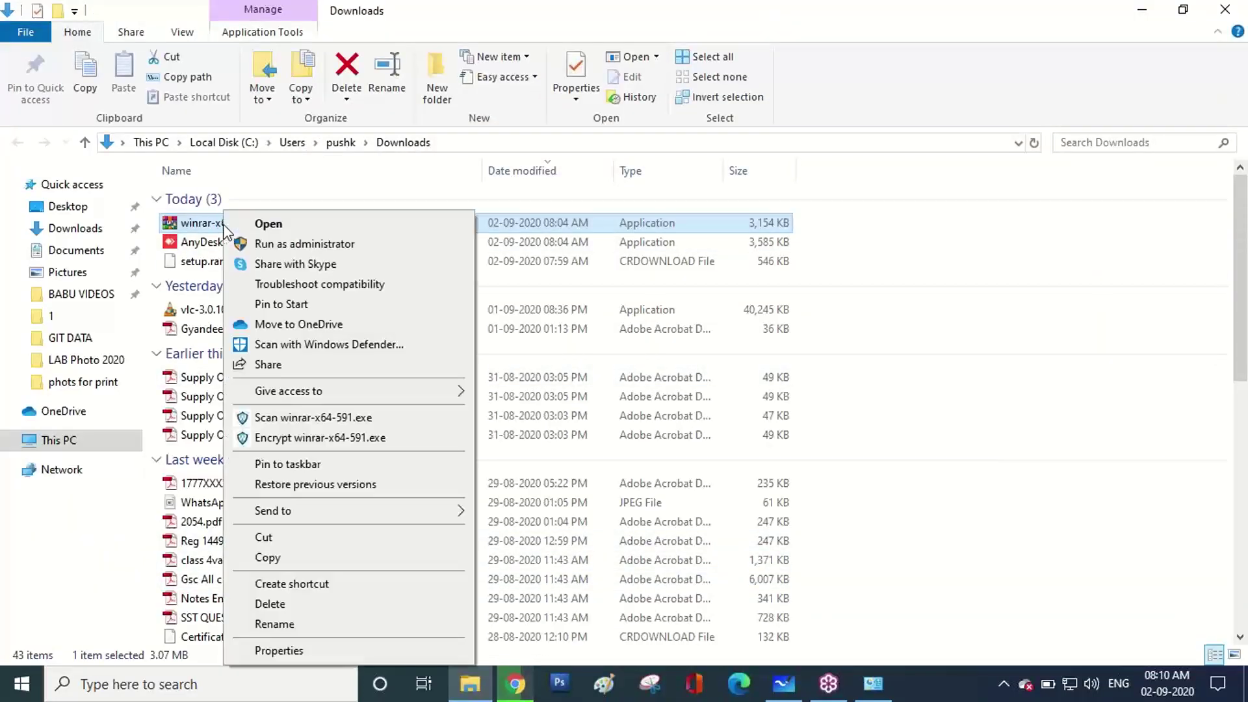
click(267, 244)
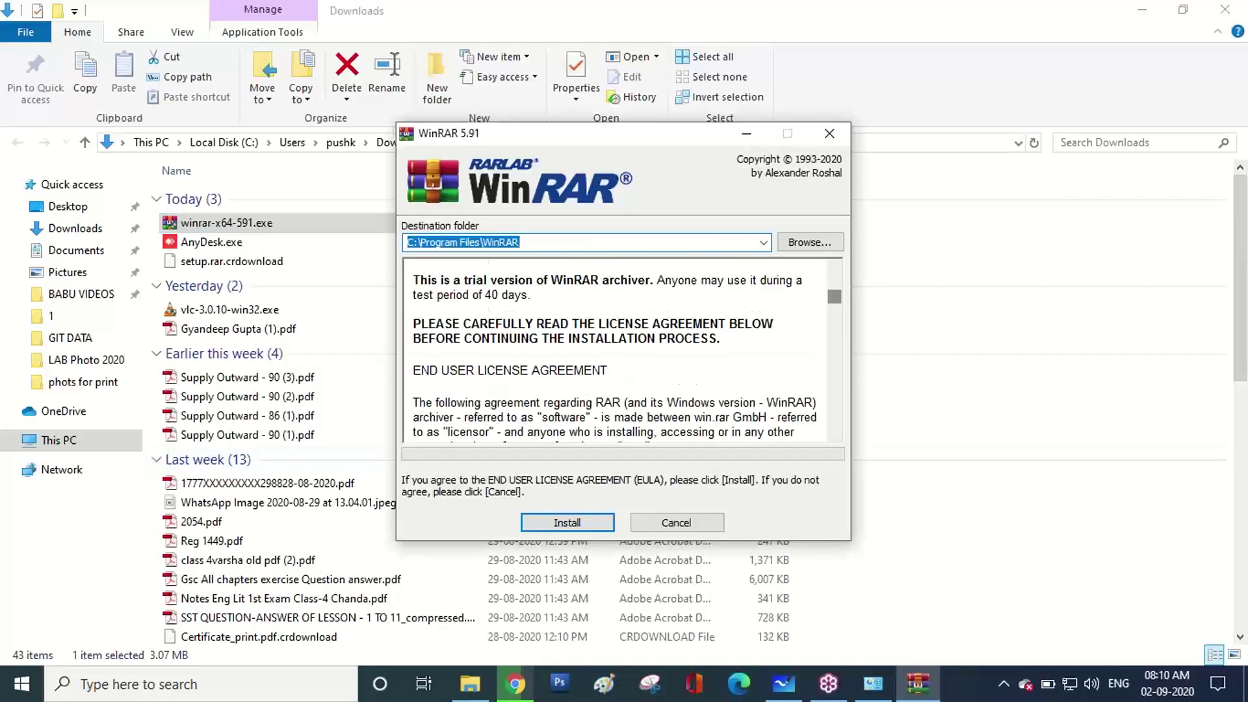
Install WinRAR in C:\Program Files\WinRAR with the default setup options, and close the WinRAR and Downloads folder windows.
click(554, 526)
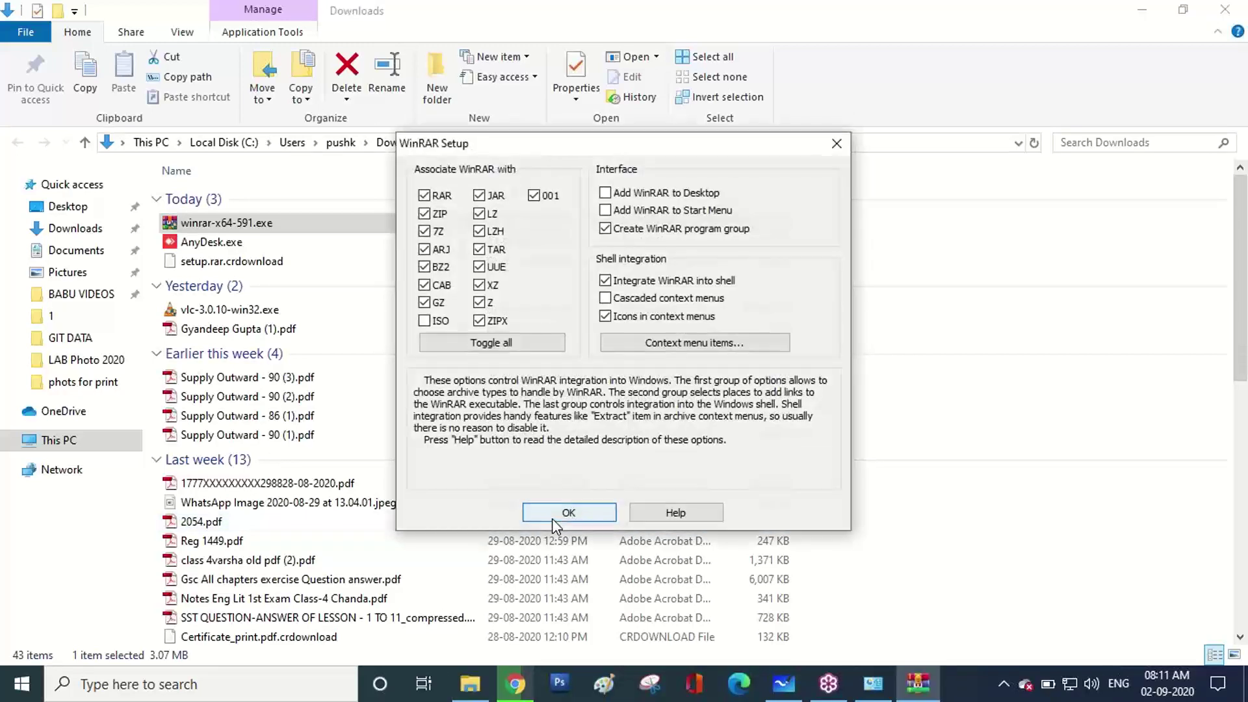
click(554, 514)
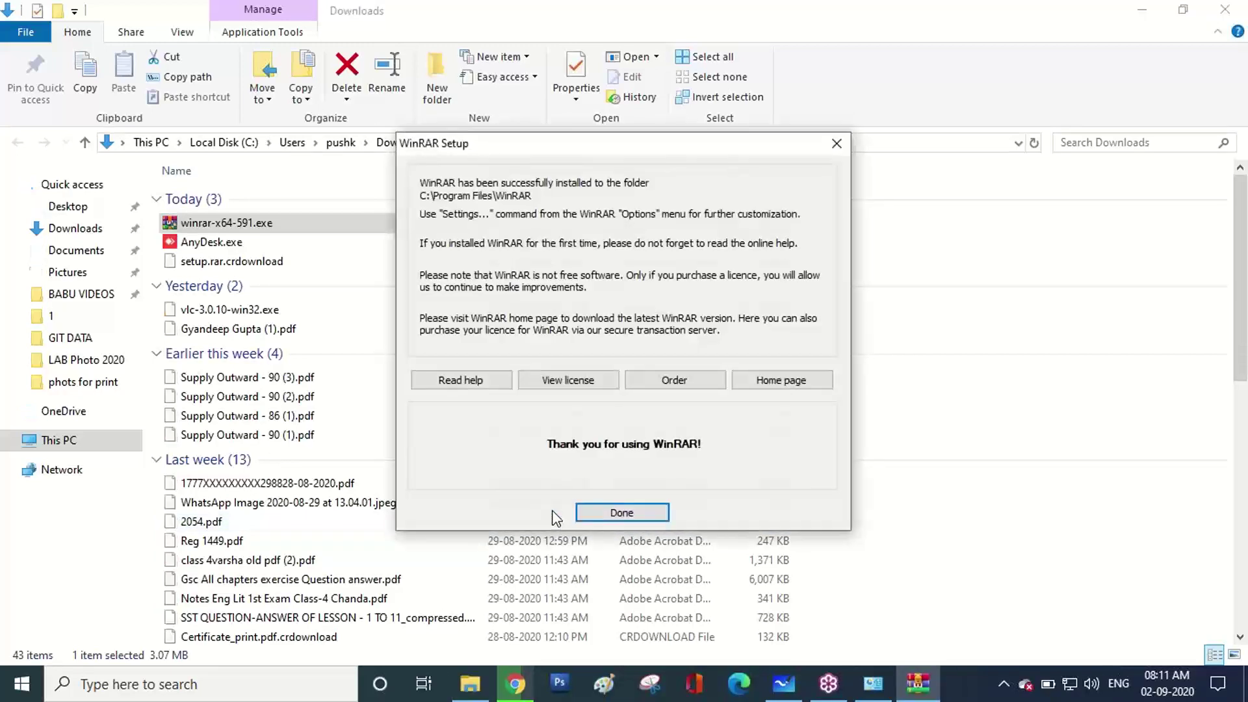
click(592, 513)
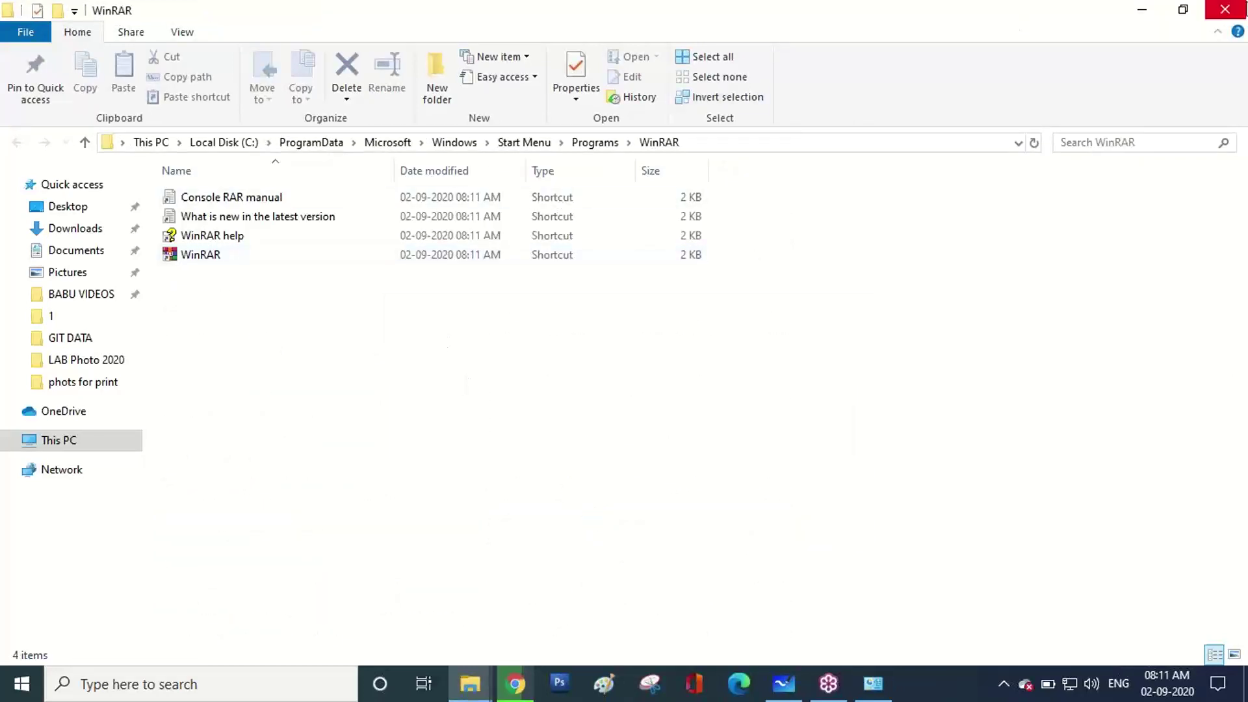
click(1211, 15)
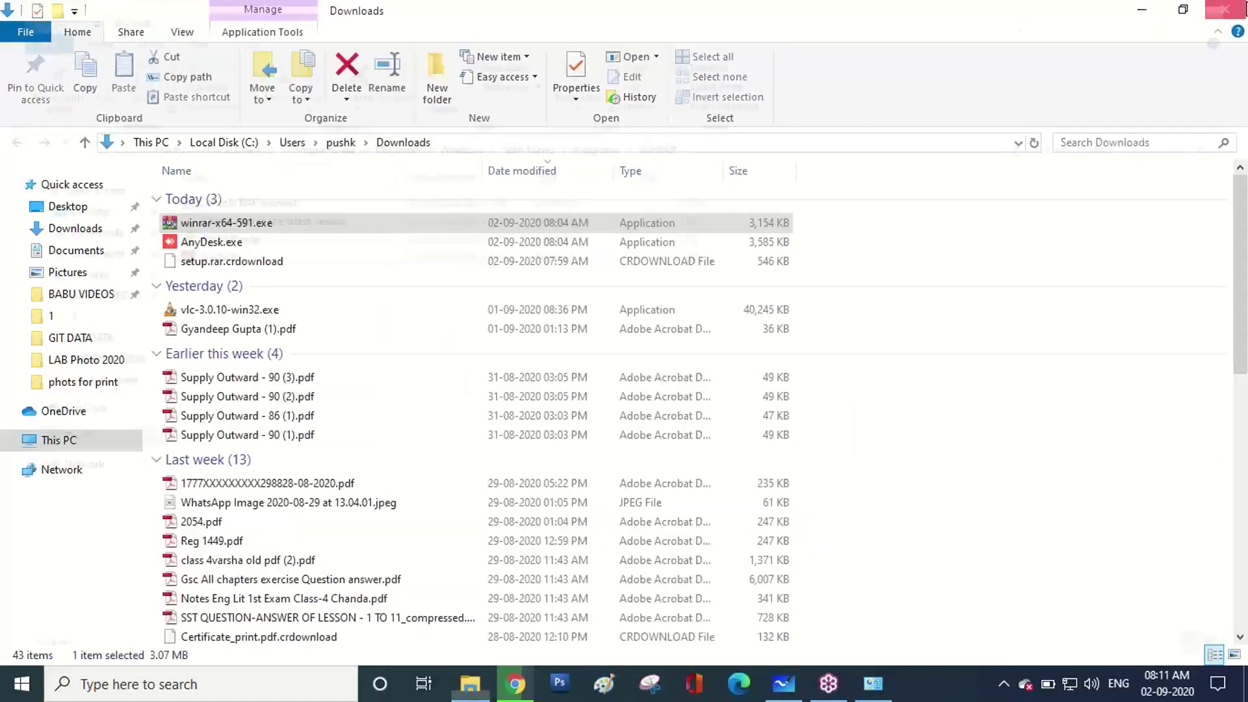
click(1211, 14)
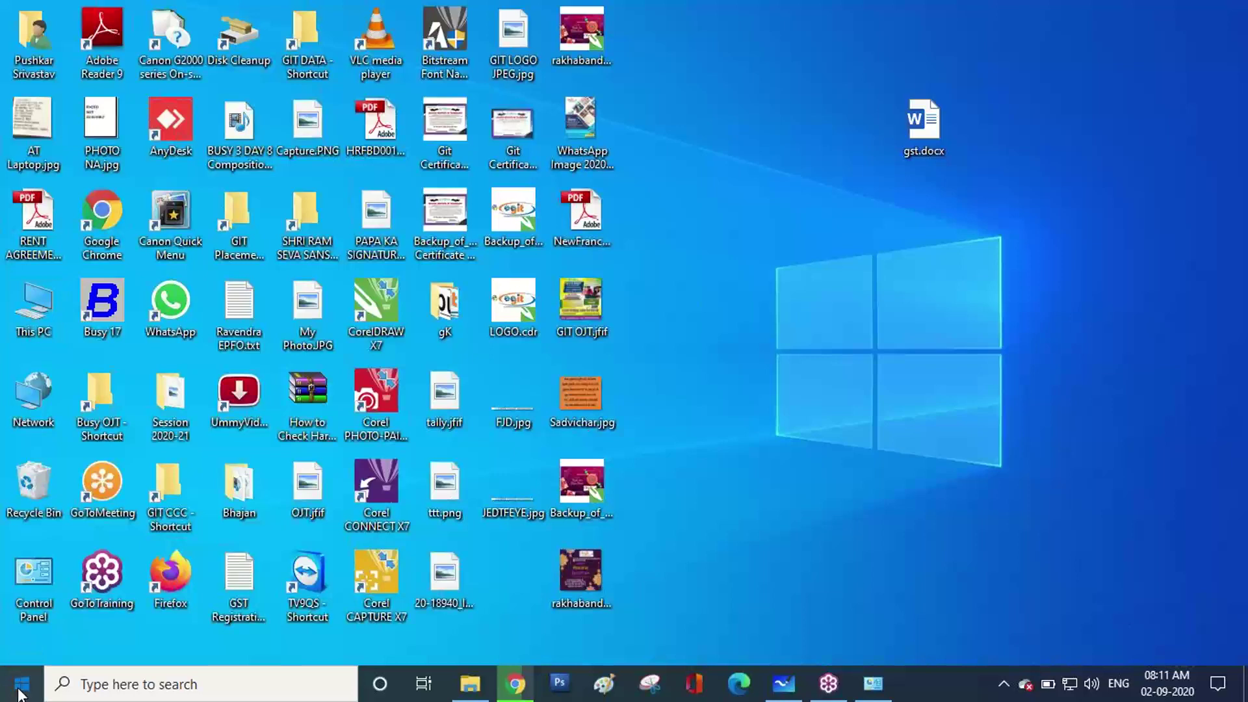
Find WinRAR in the computer's list of installed apps and expand its folder to examine the entries.
click(21, 684)
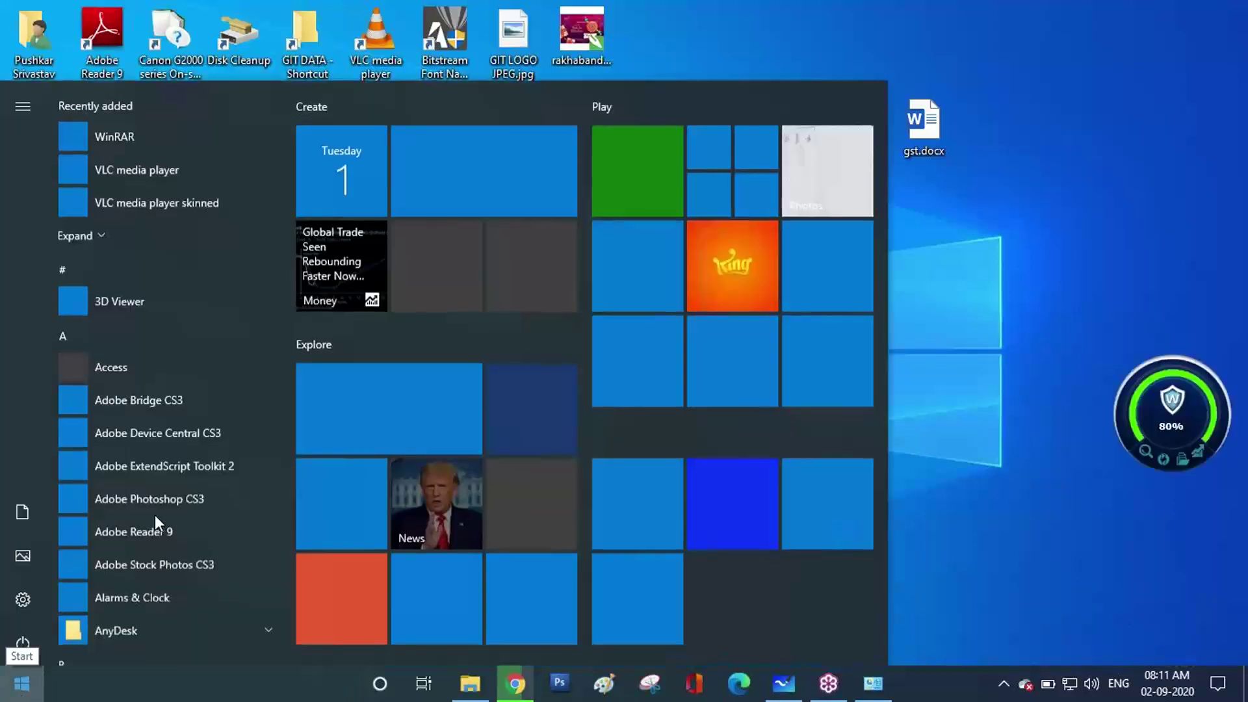
scroll(155, 515, down, 15)
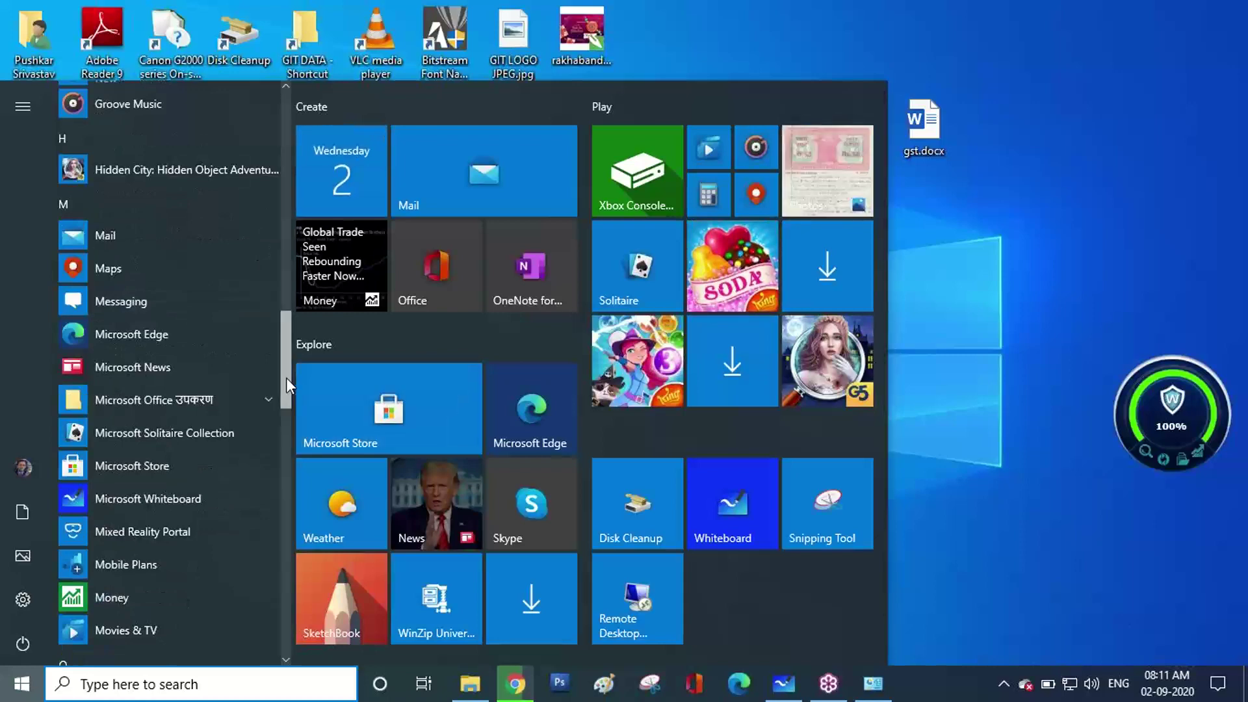
scroll(286, 469, down, 4)
scroll(286, 469, down, 12)
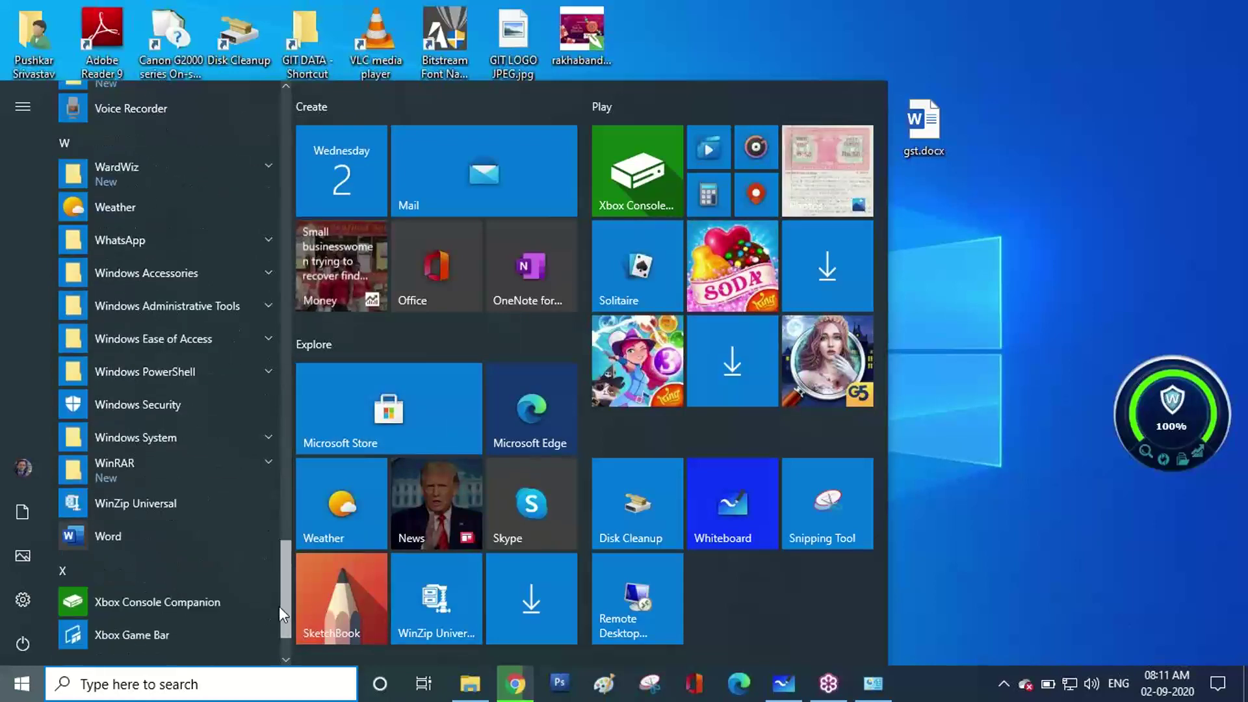
scroll(279, 614, down, 1)
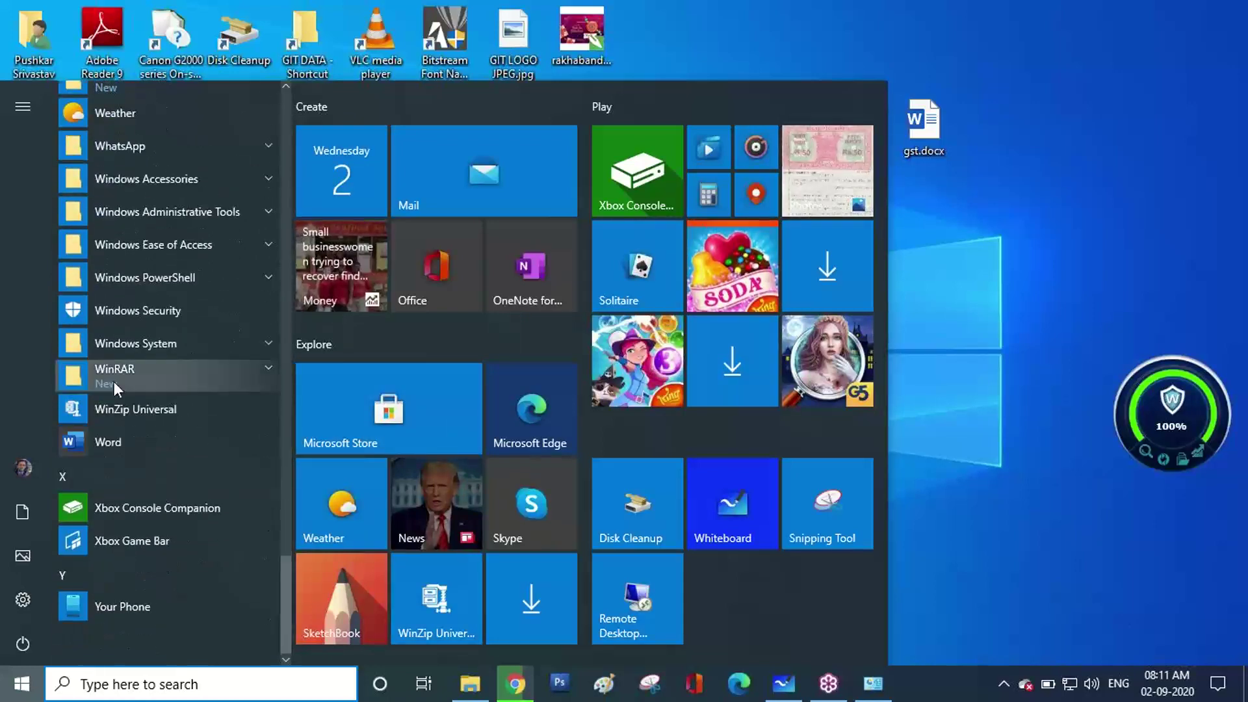
click(162, 382)
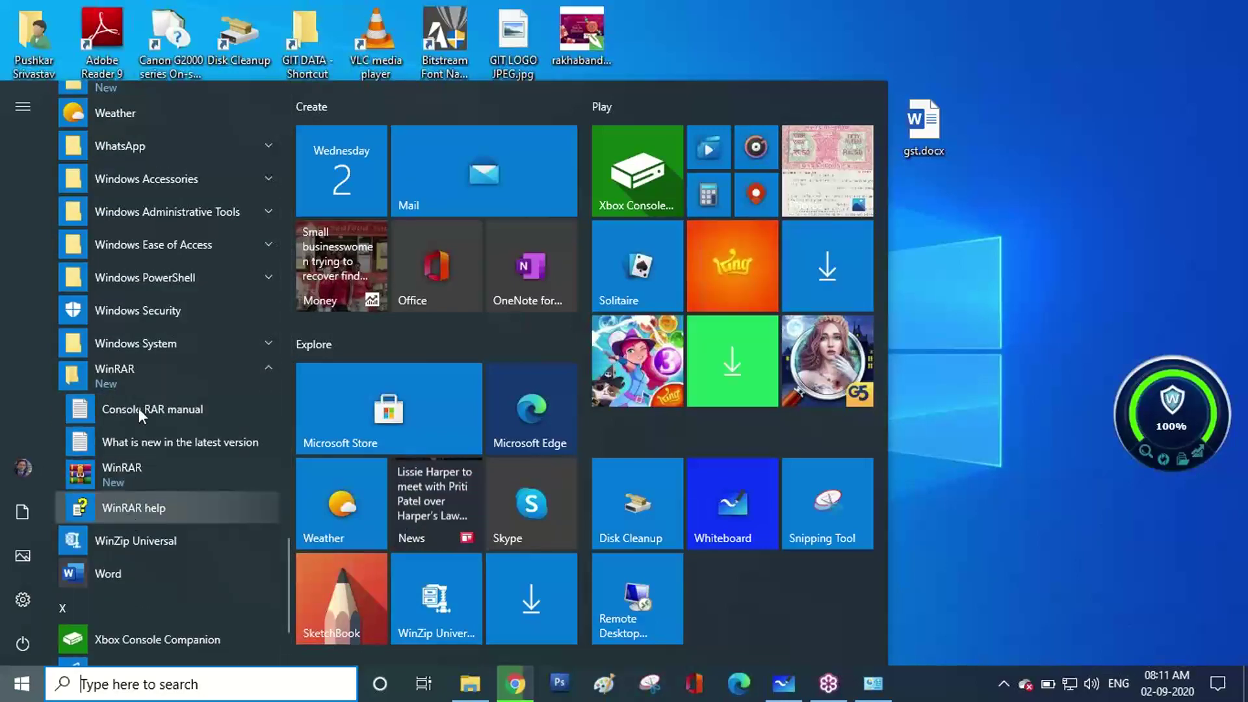
click(1087, 309)
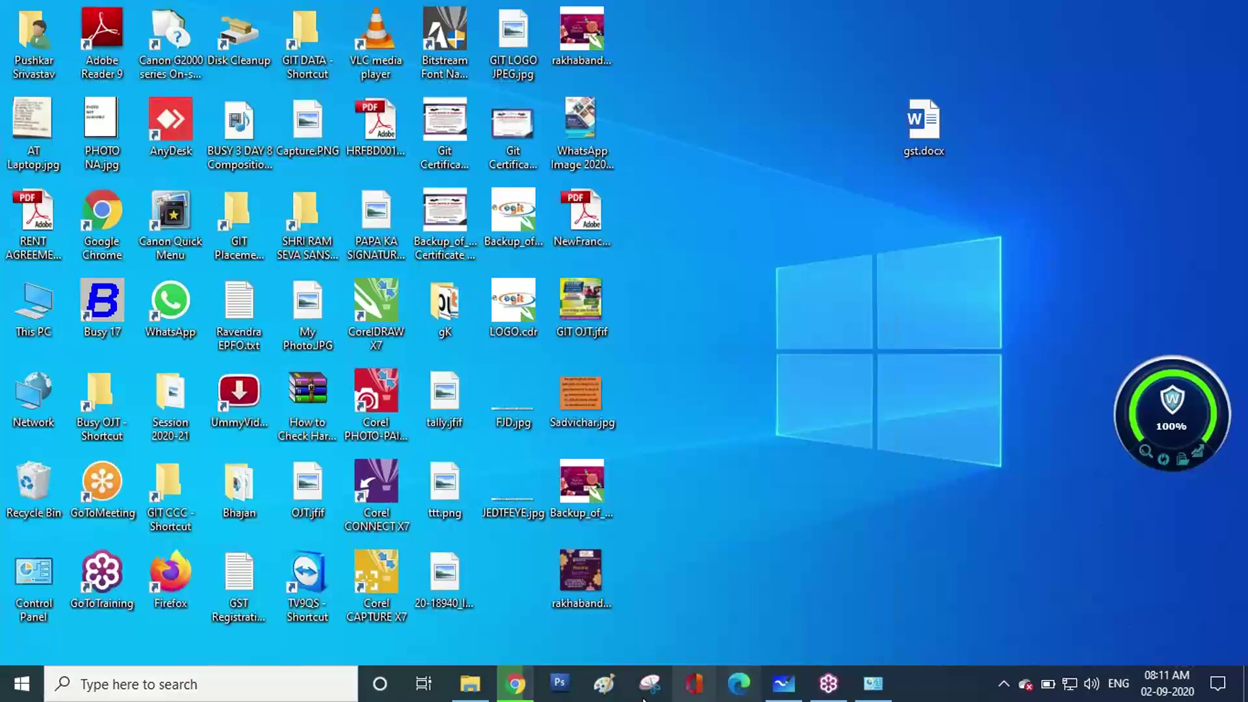
Switch to Chrome, show the downloaded AnyDesk.exe in its folder, and run it as administrator, accepting the update.
click(525, 693)
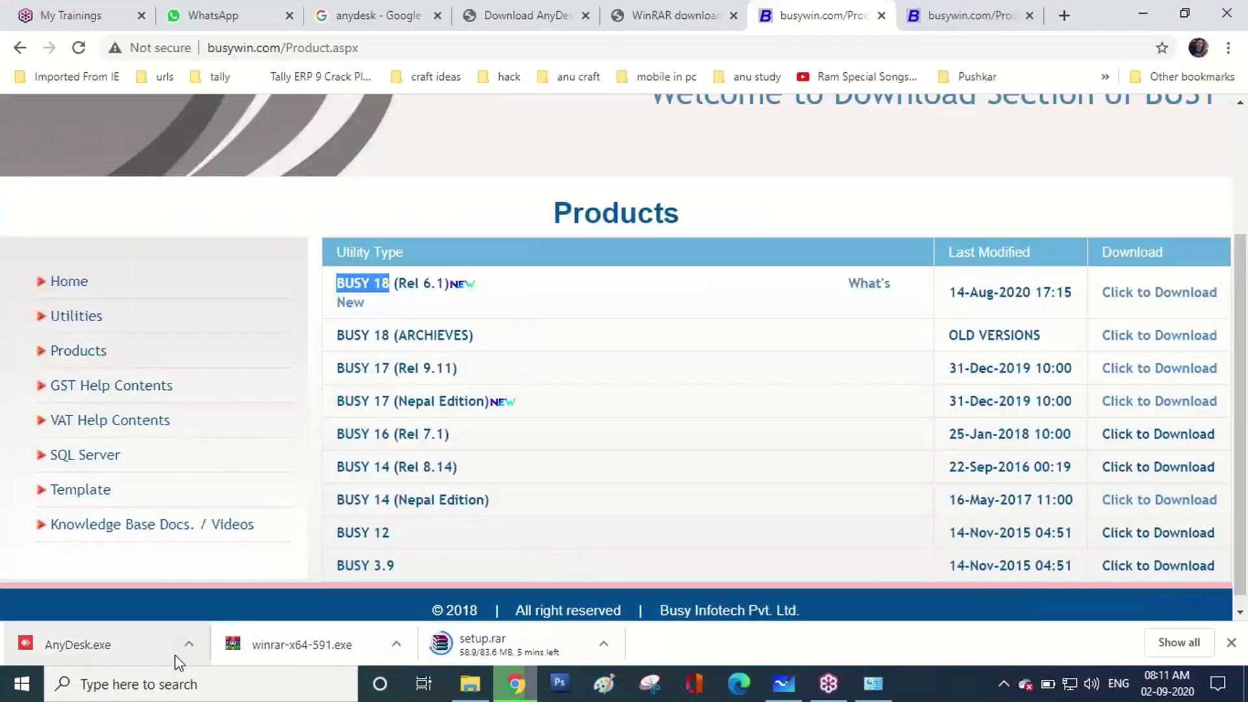
click(189, 650)
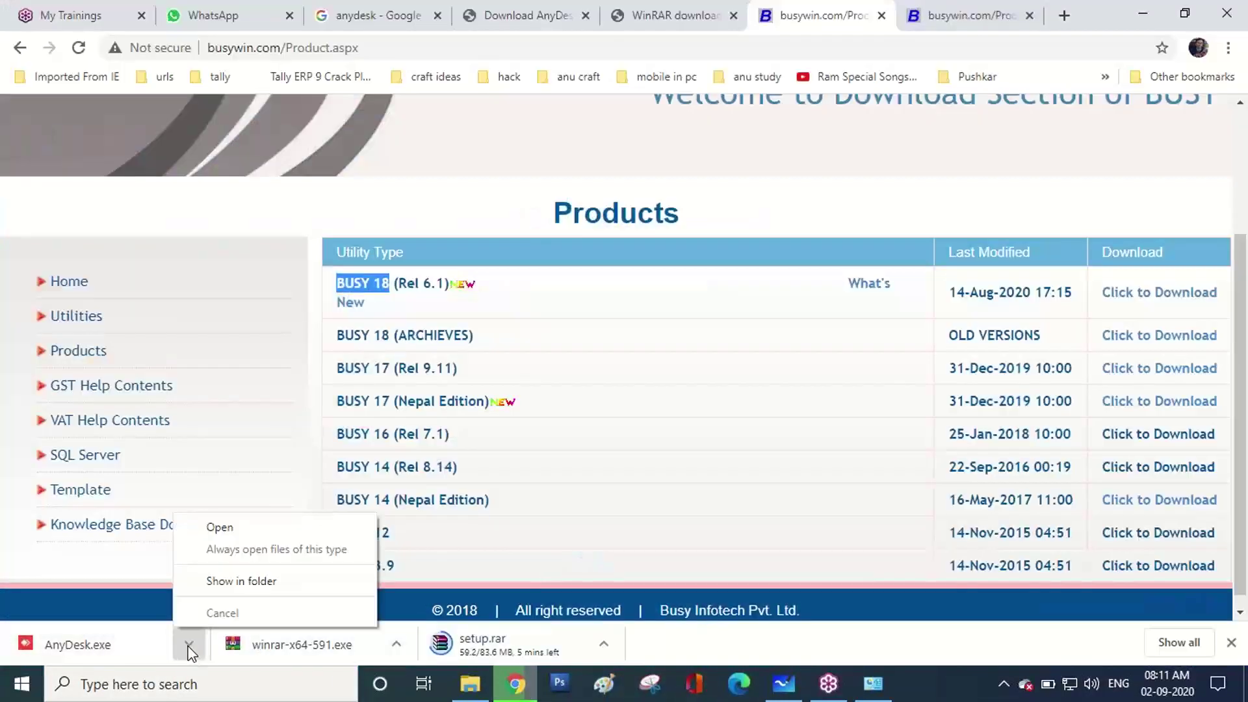
click(236, 581)
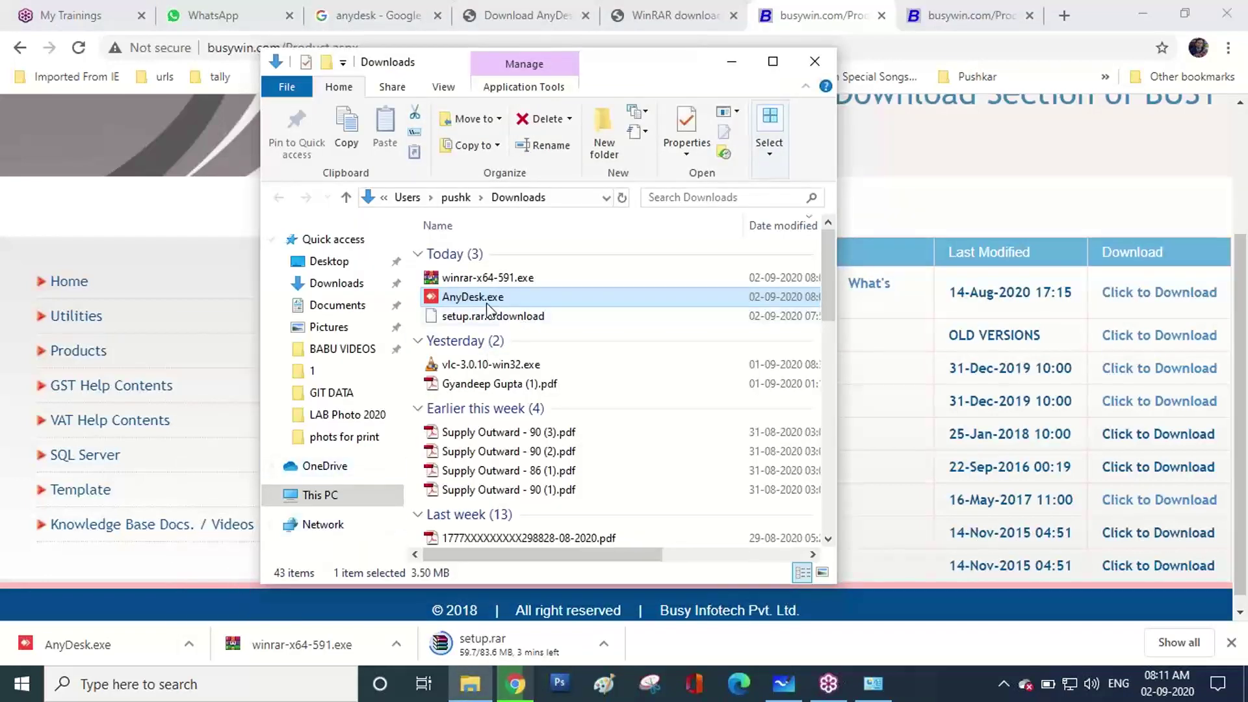
right_click(476, 301)
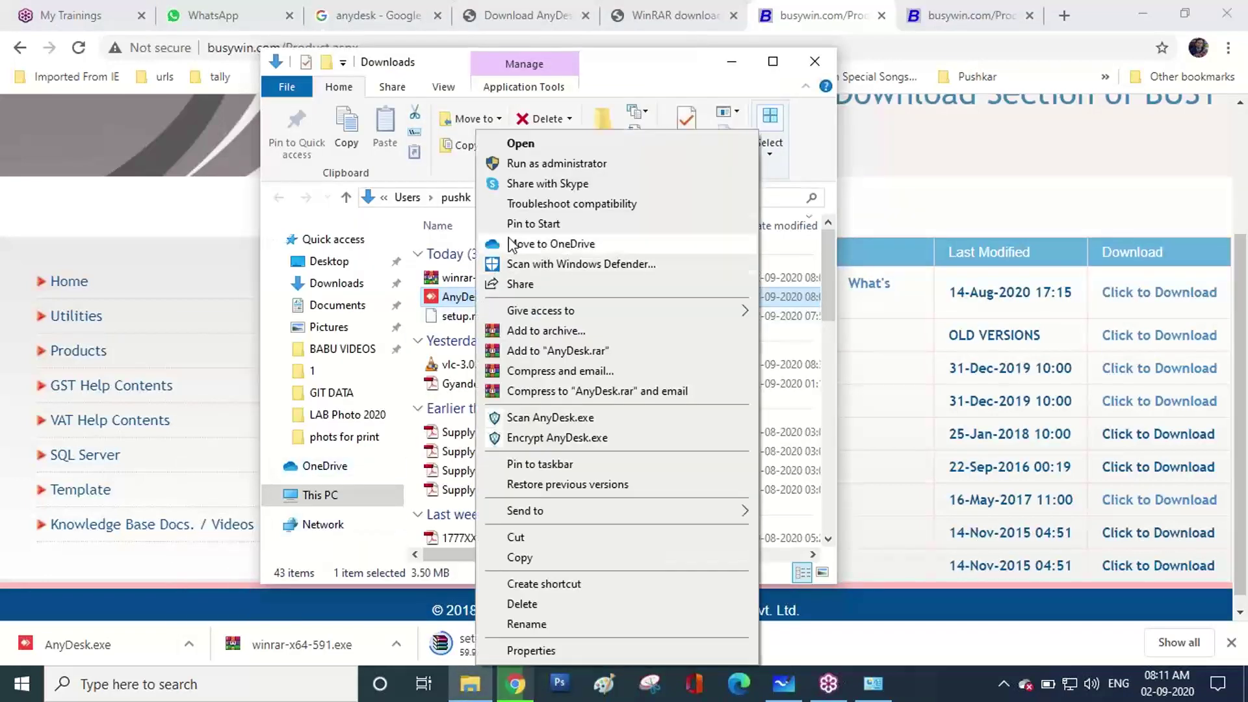
click(549, 164)
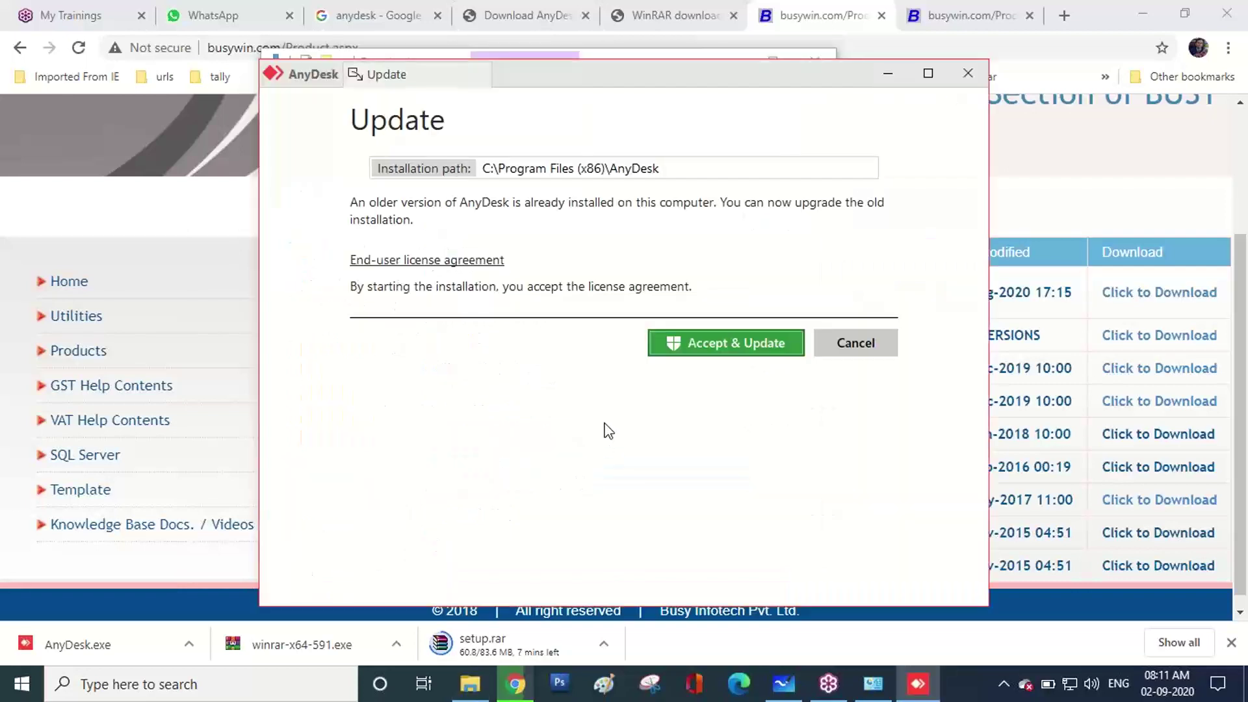
click(702, 355)
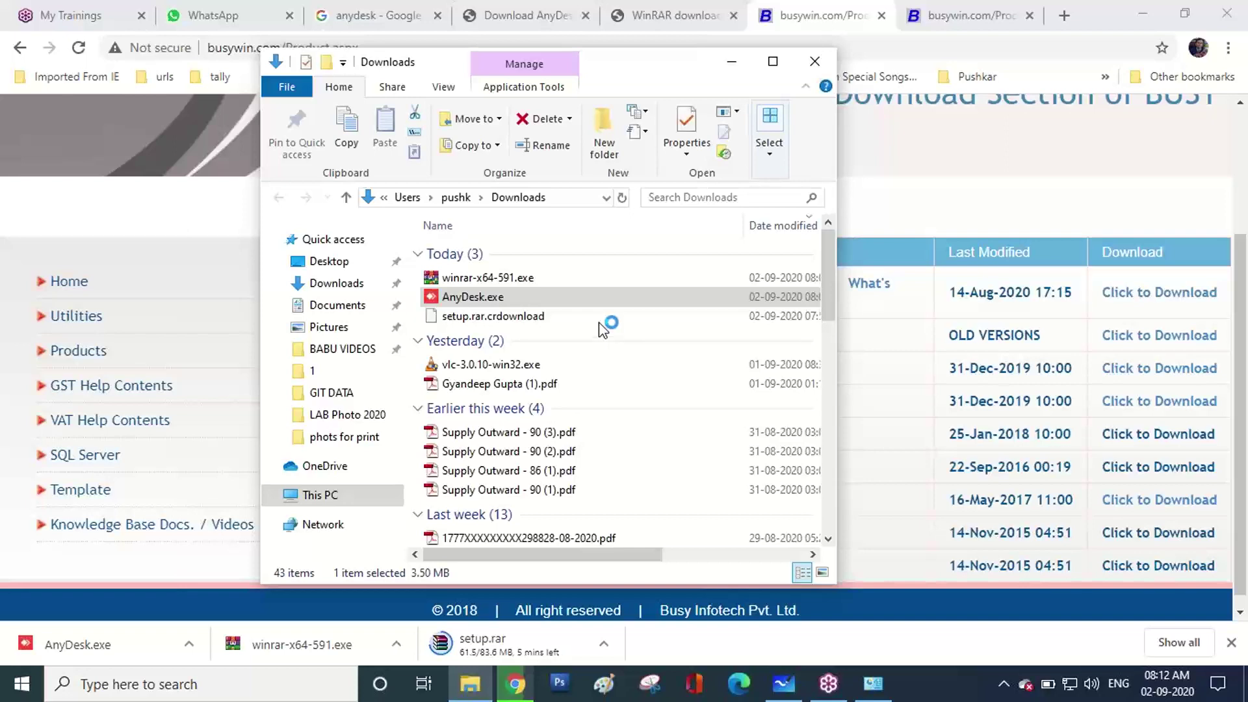
Minimize the Downloads and Chrome windows, refresh the desktop and circle the AnyDesk shortcut in red.
click(732, 63)
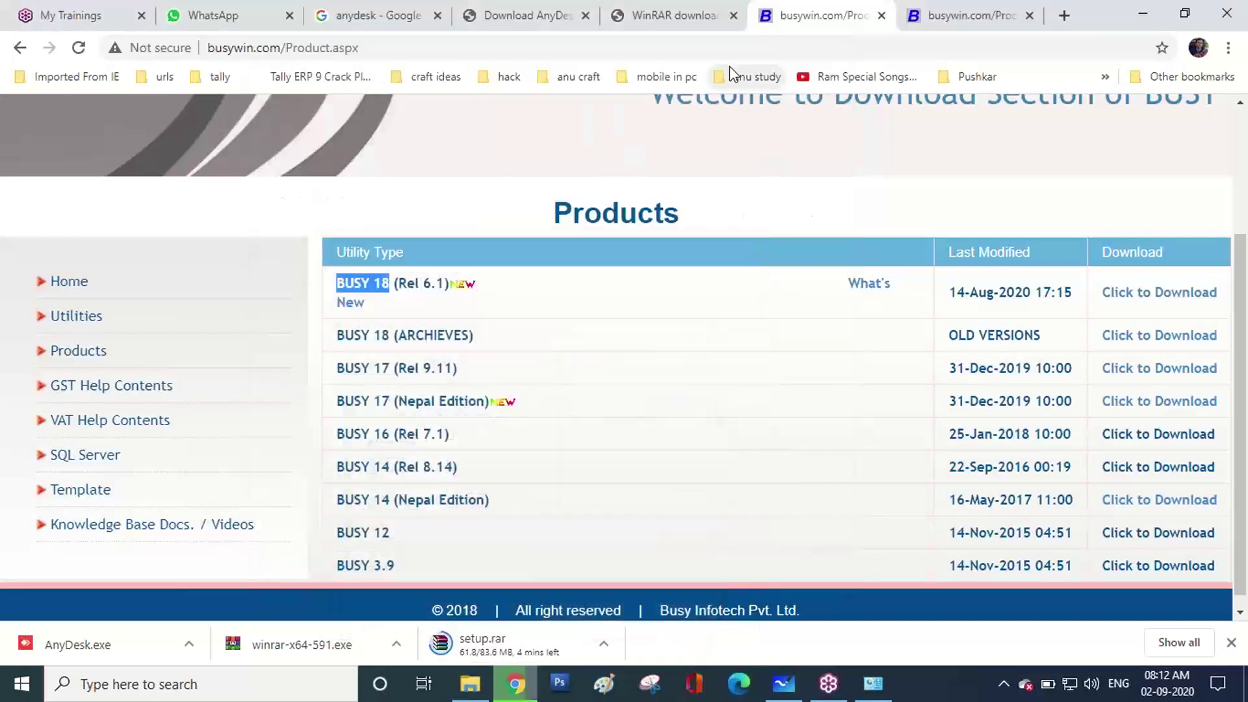
click(1136, 5)
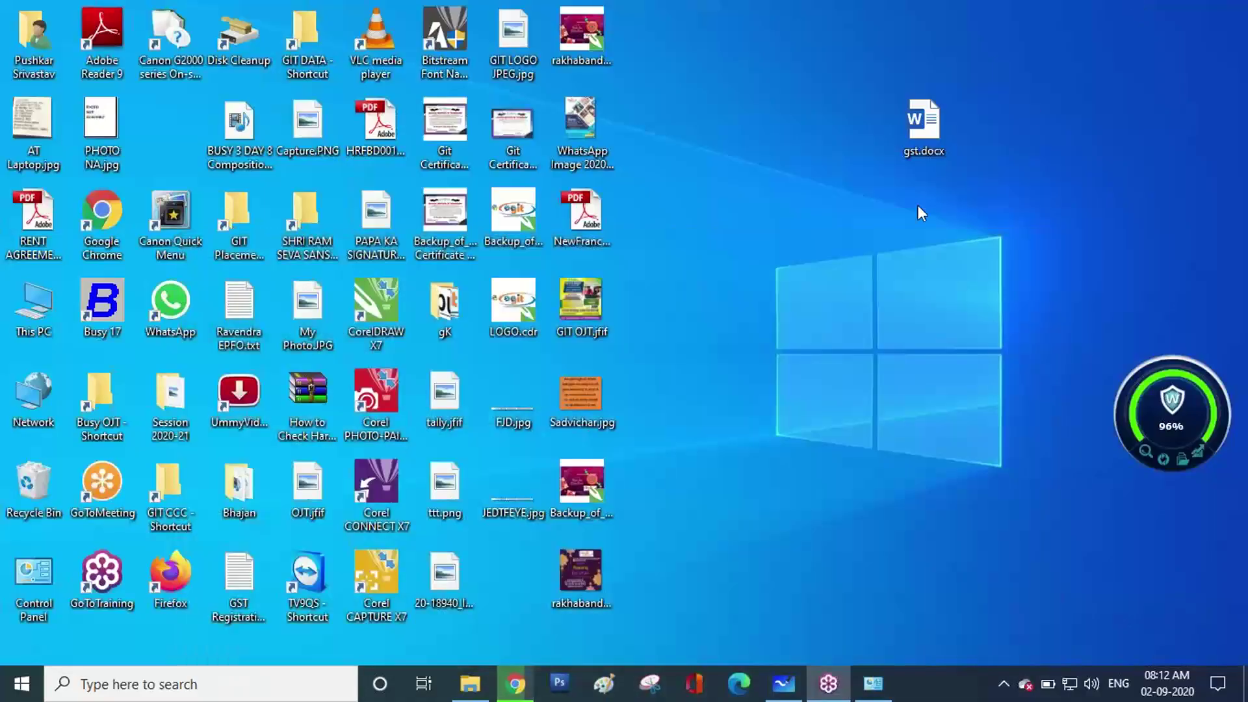
right_click(857, 255)
click(875, 309)
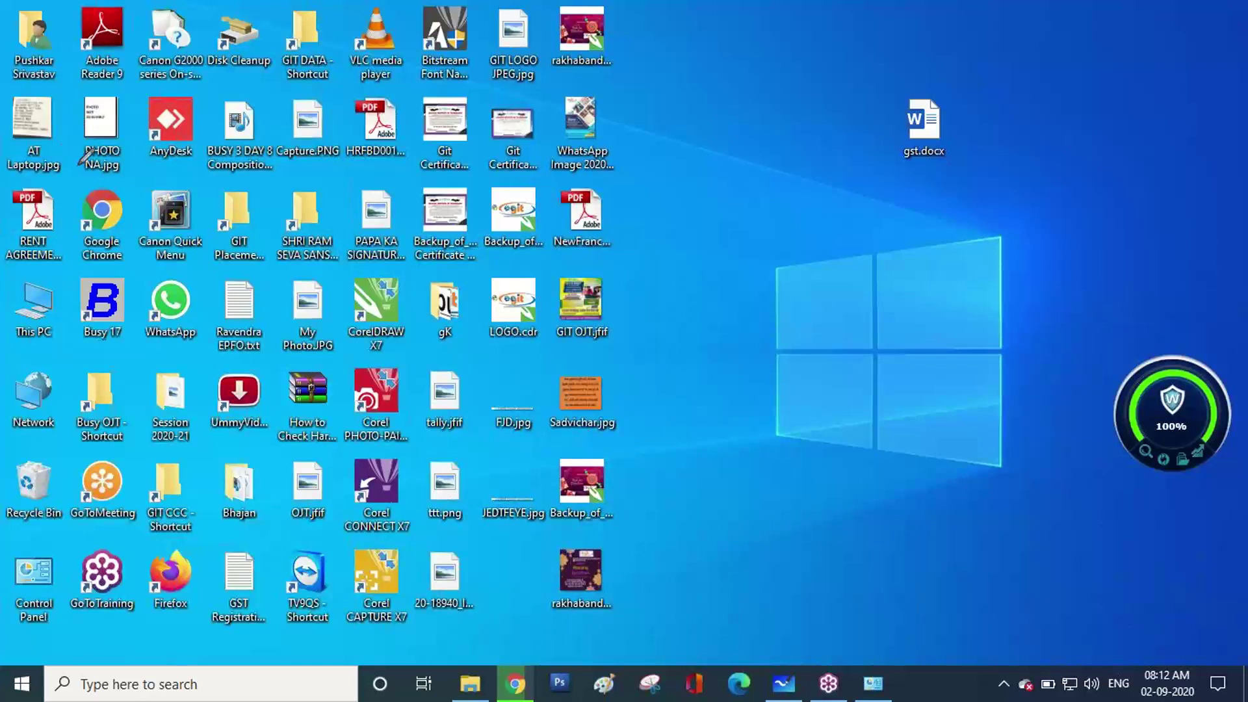
mouse_move(145, 177)
mouse_down()
mouse_move(136, 115)
mouse_move(185, 89)
mouse_move(208, 116)
mouse_move(203, 168)
mouse_move(138, 177)
mouse_up()
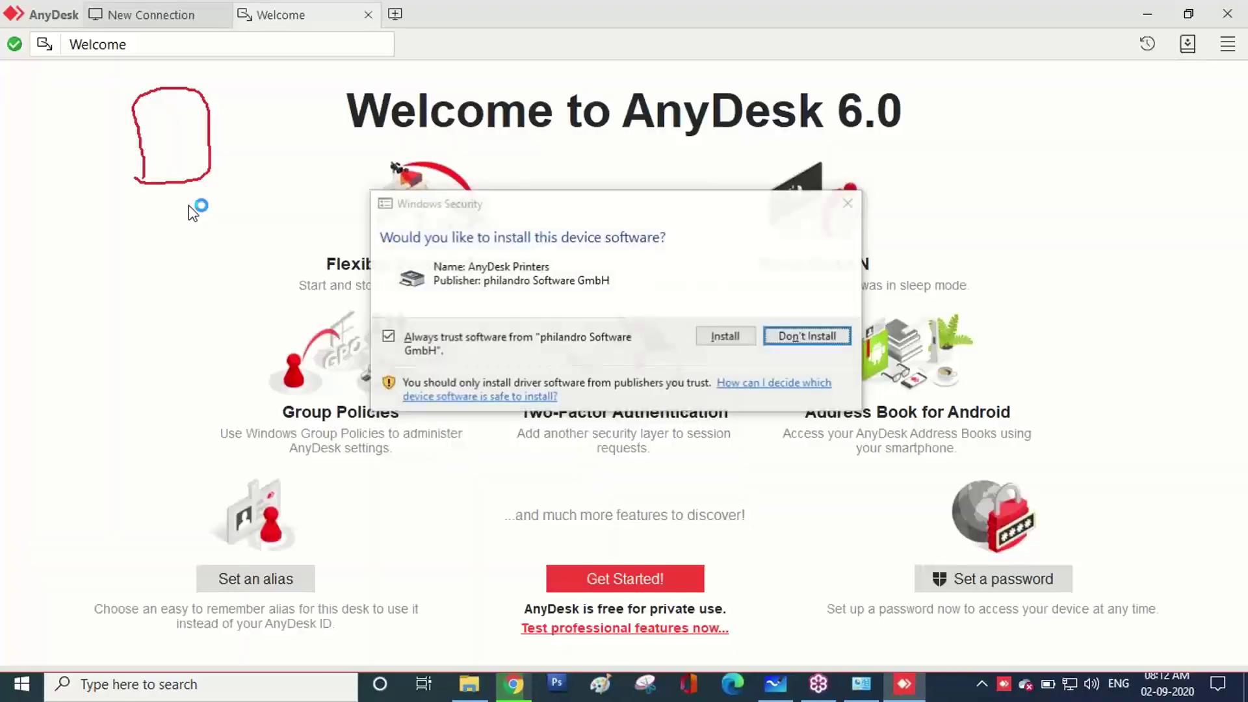
Allow the AnyDesk Printers device software to be installed and close the AnyDesk welcome window.
click(717, 338)
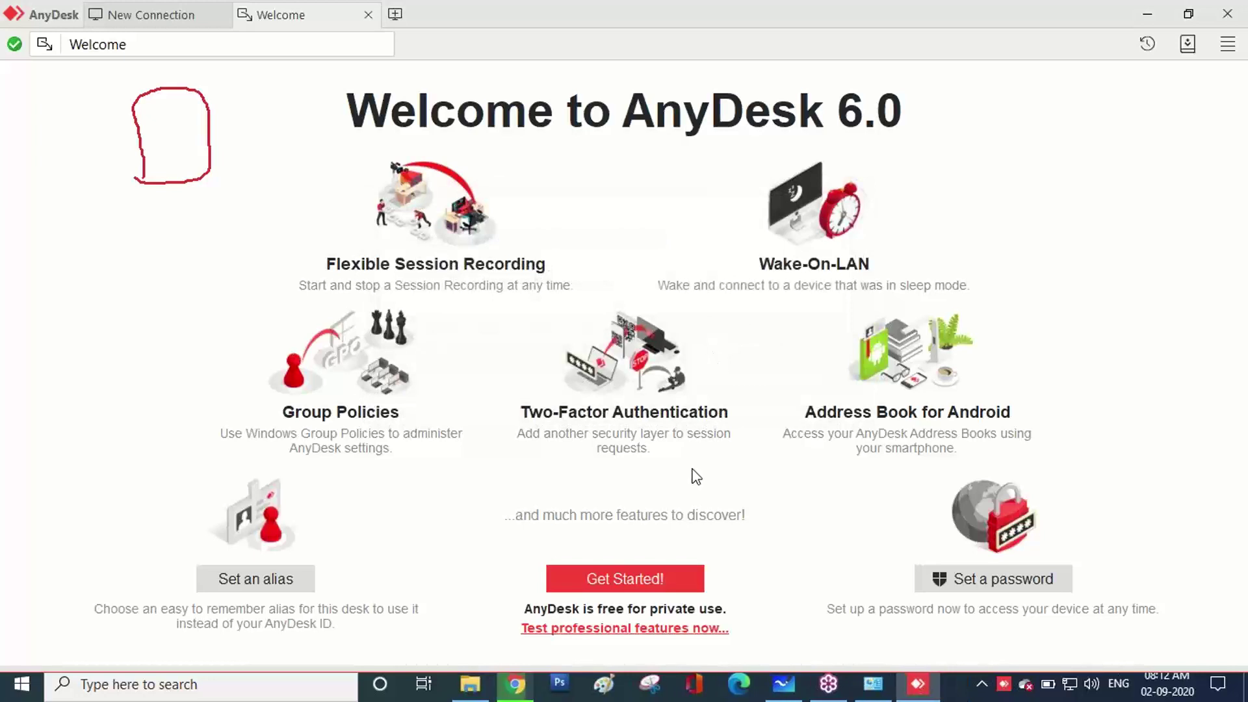
click(1216, 14)
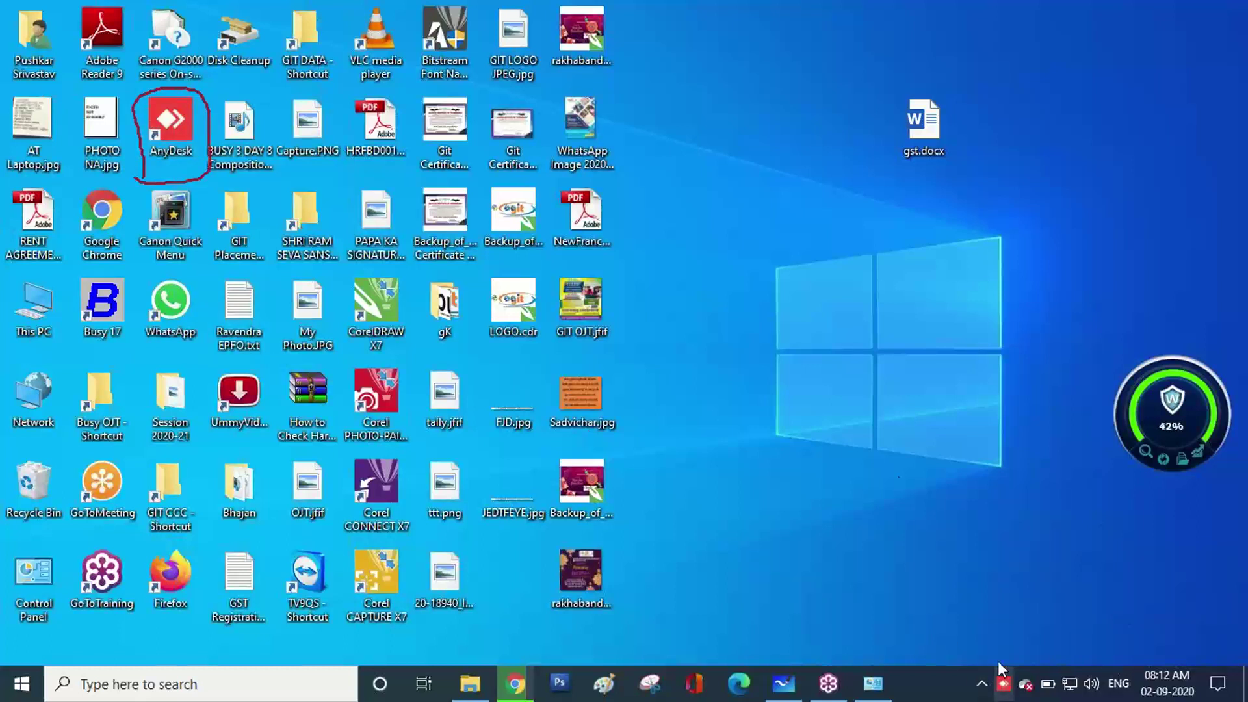
Refresh the desktop and open AnyDesk from its desktop shortcut.
right_click(802, 229)
click(829, 284)
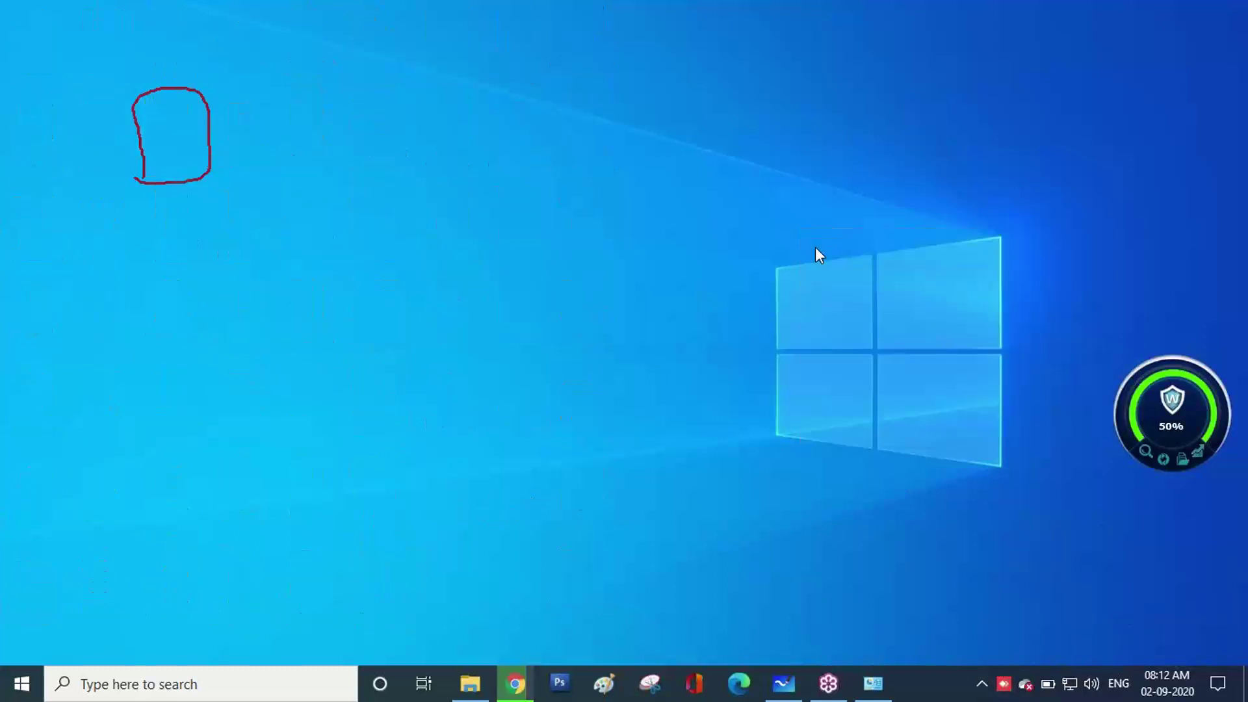
right_click(814, 247)
click(845, 300)
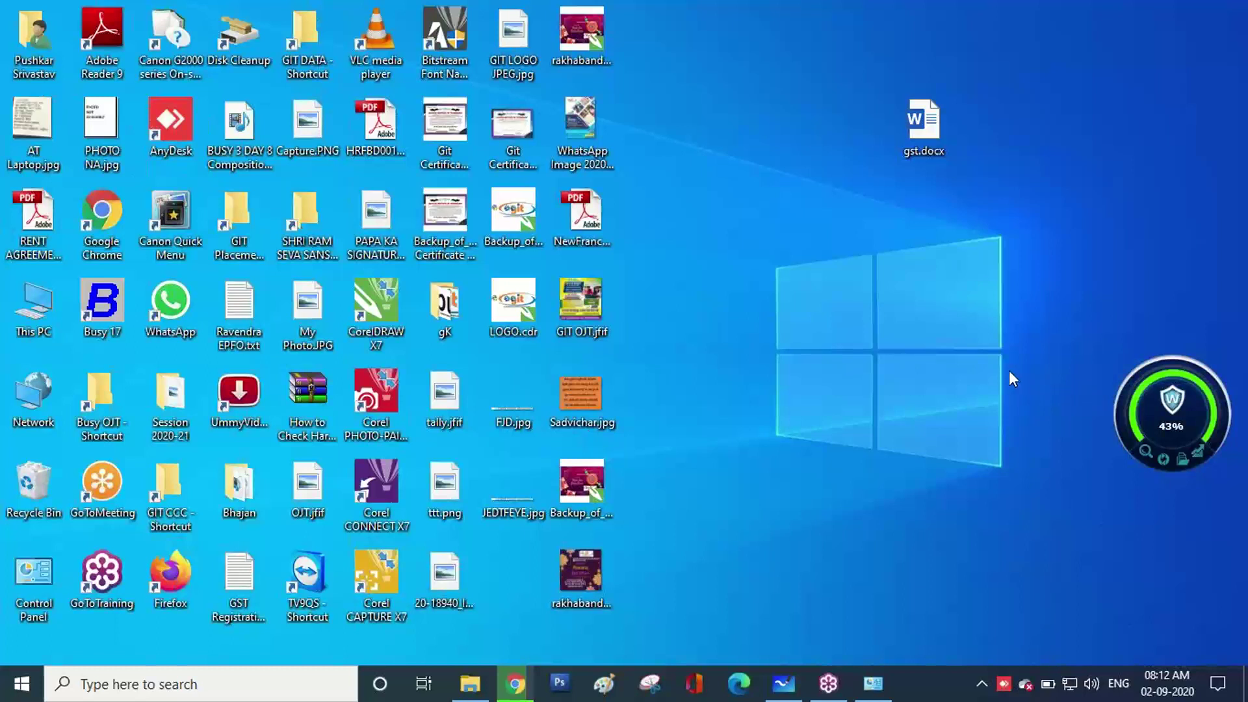
double_click(185, 119)
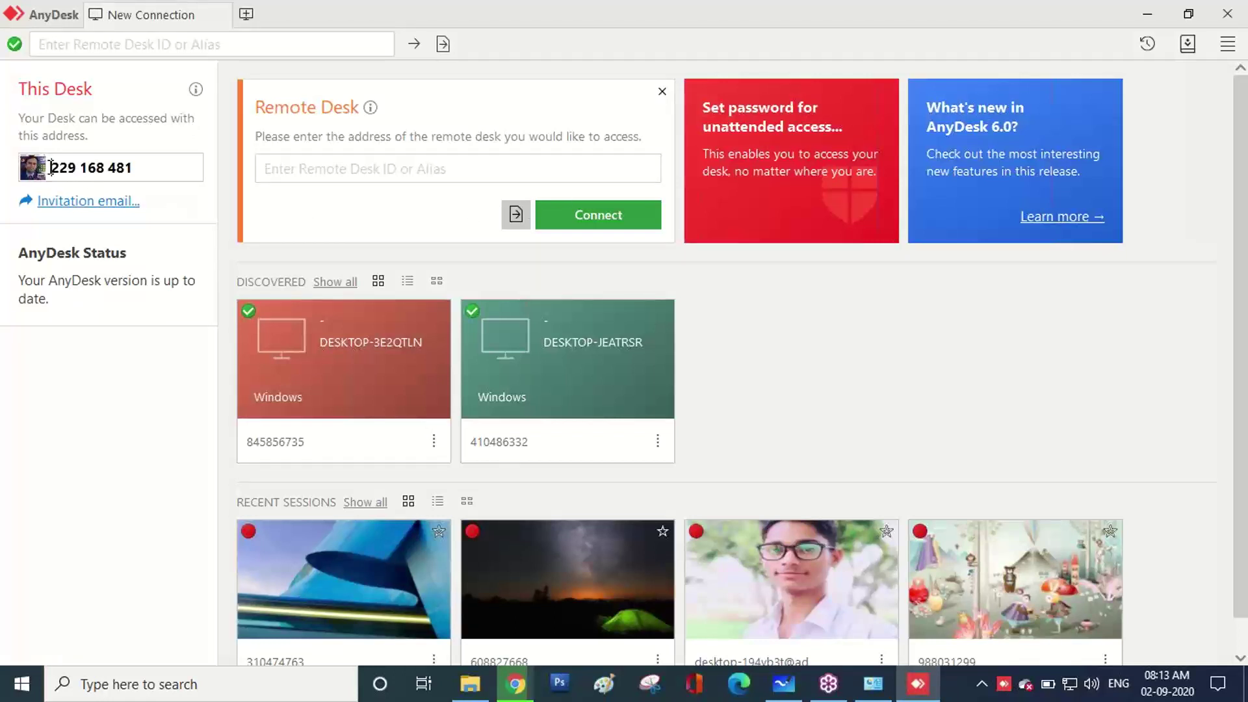
Highlight this computer's own AnyDesk address, look over the connection page with its discovered desks and recent sessions, and close AnyDesk.
drag(51, 168, 144, 169)
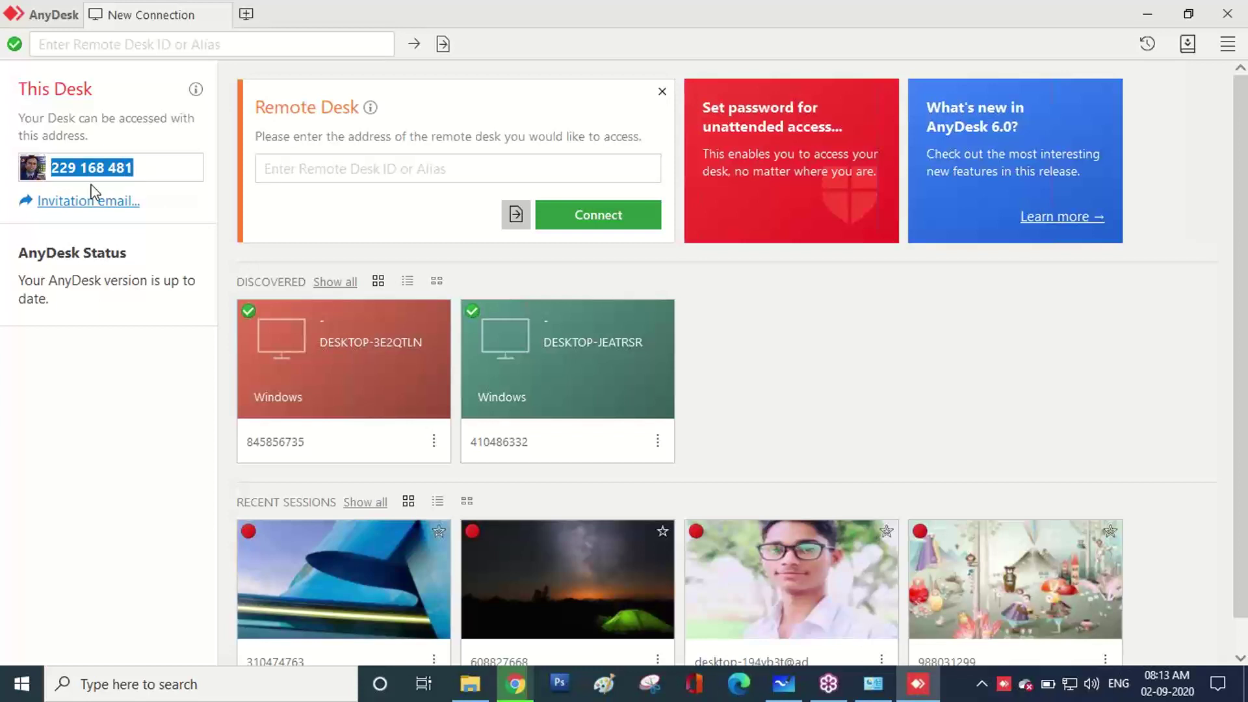
click(167, 177)
key(ctrl+a)
scroll(411, 299, down, 1)
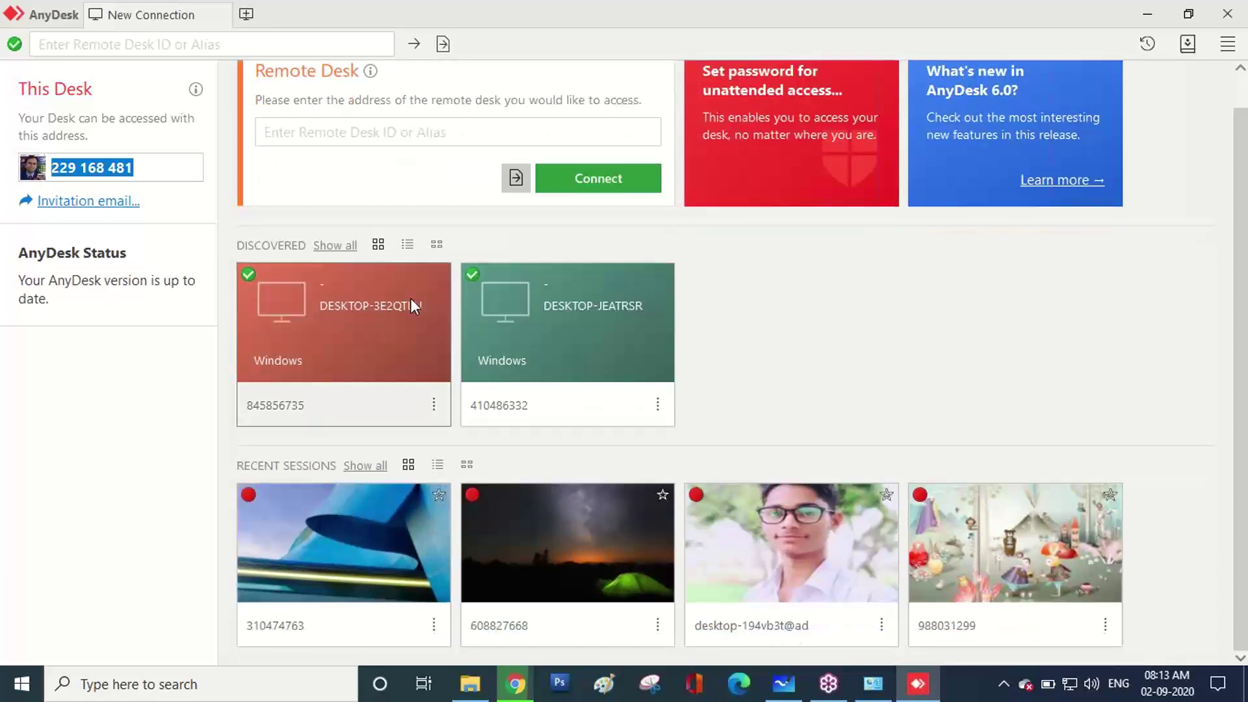
scroll(411, 301, up, 1)
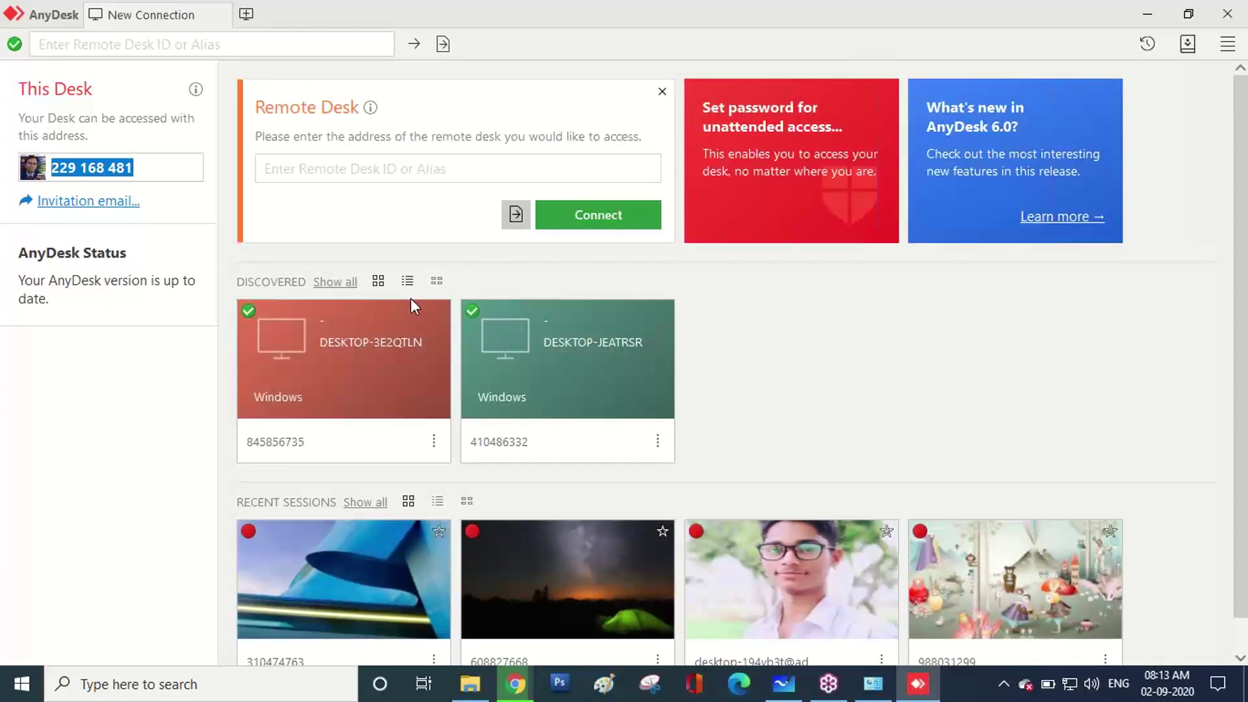
click(84, 169)
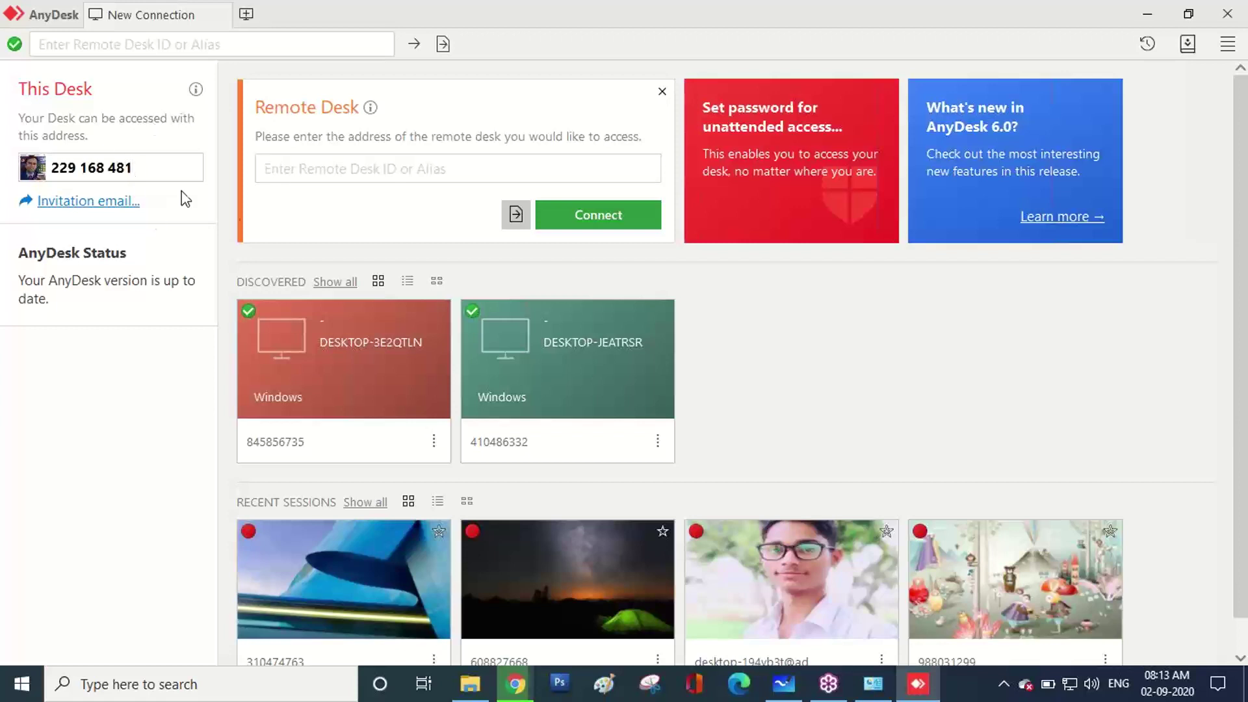
scroll(396, 280, down, 1)
scroll(403, 281, up, 1)
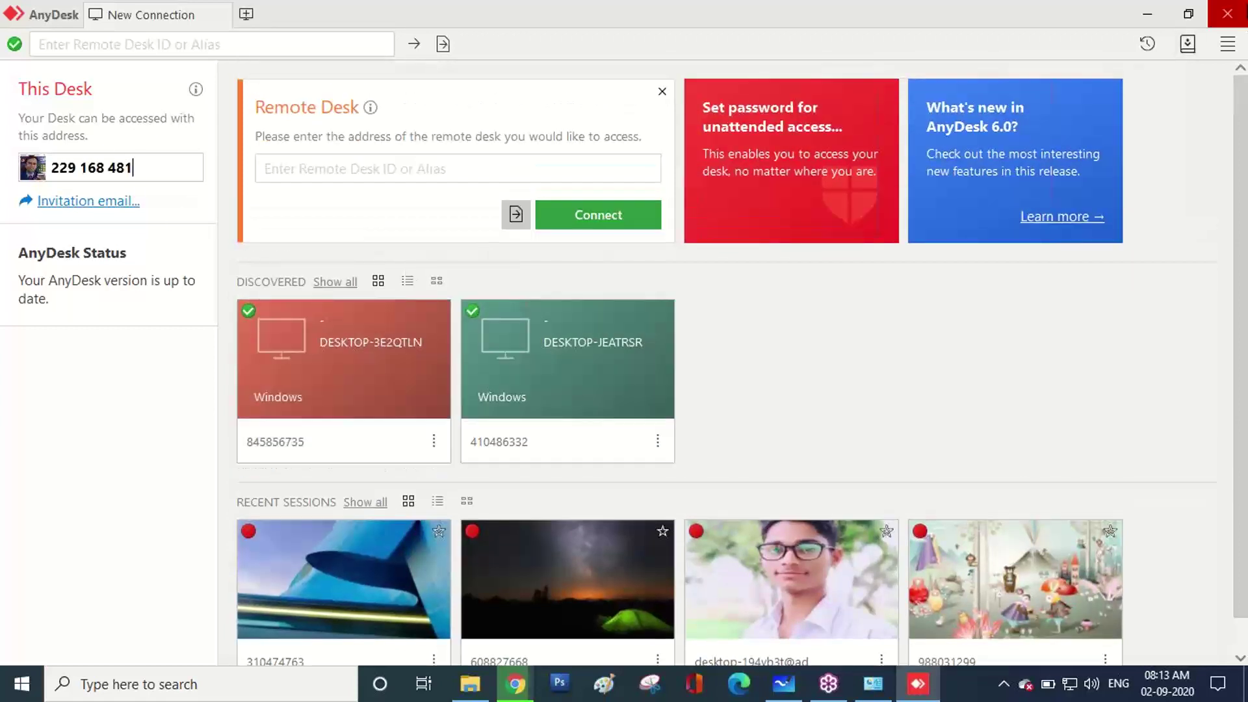
click(1238, 9)
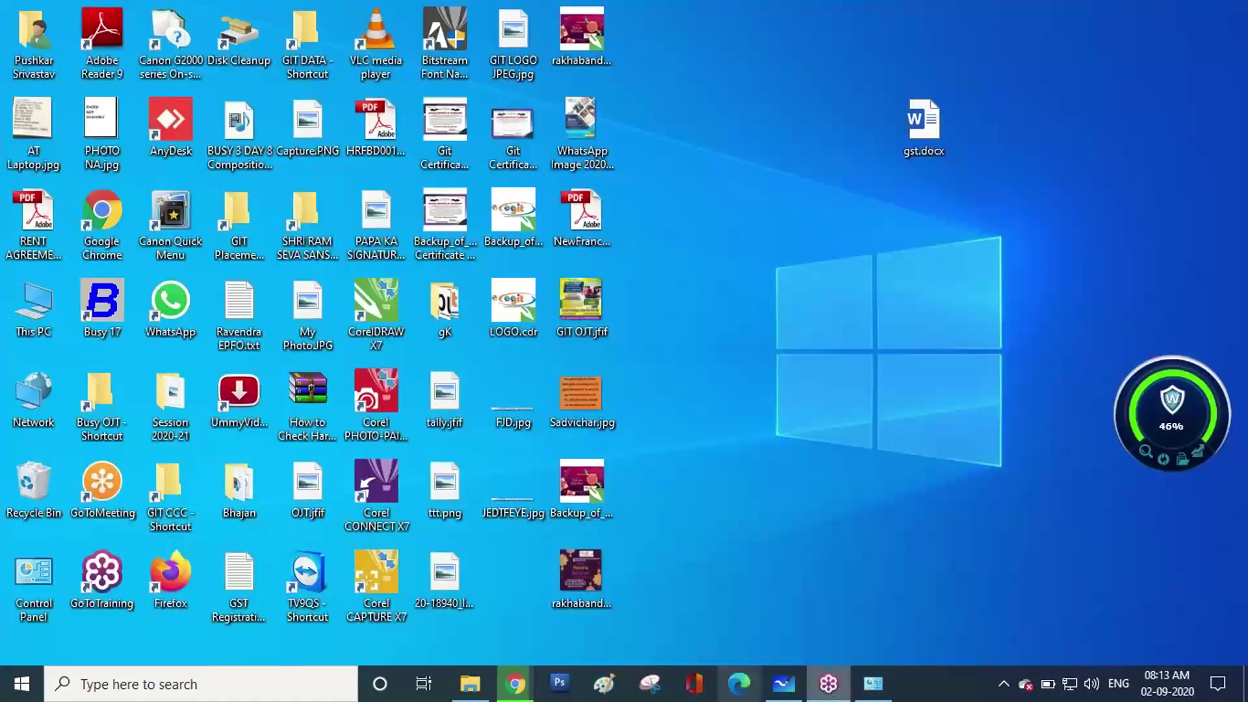
Switch to Chrome to check the setup.rar download, and close the other program window that is still open.
click(515, 684)
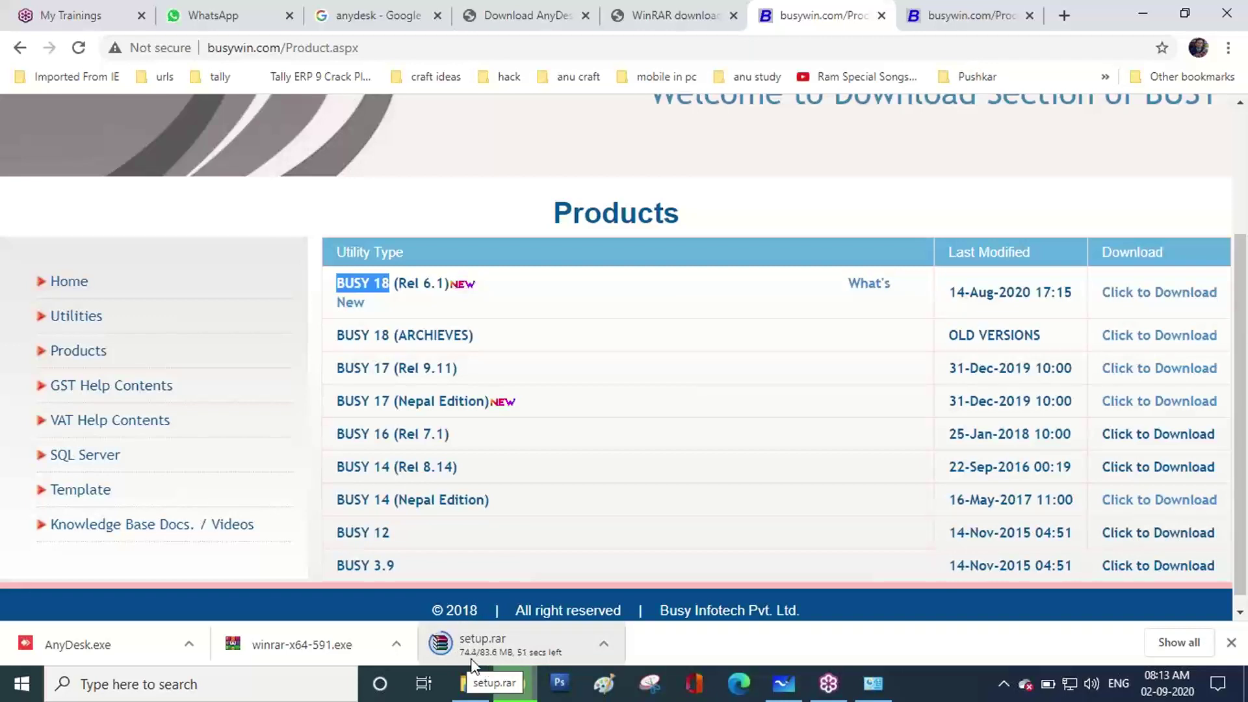
click(873, 683)
click(1218, 27)
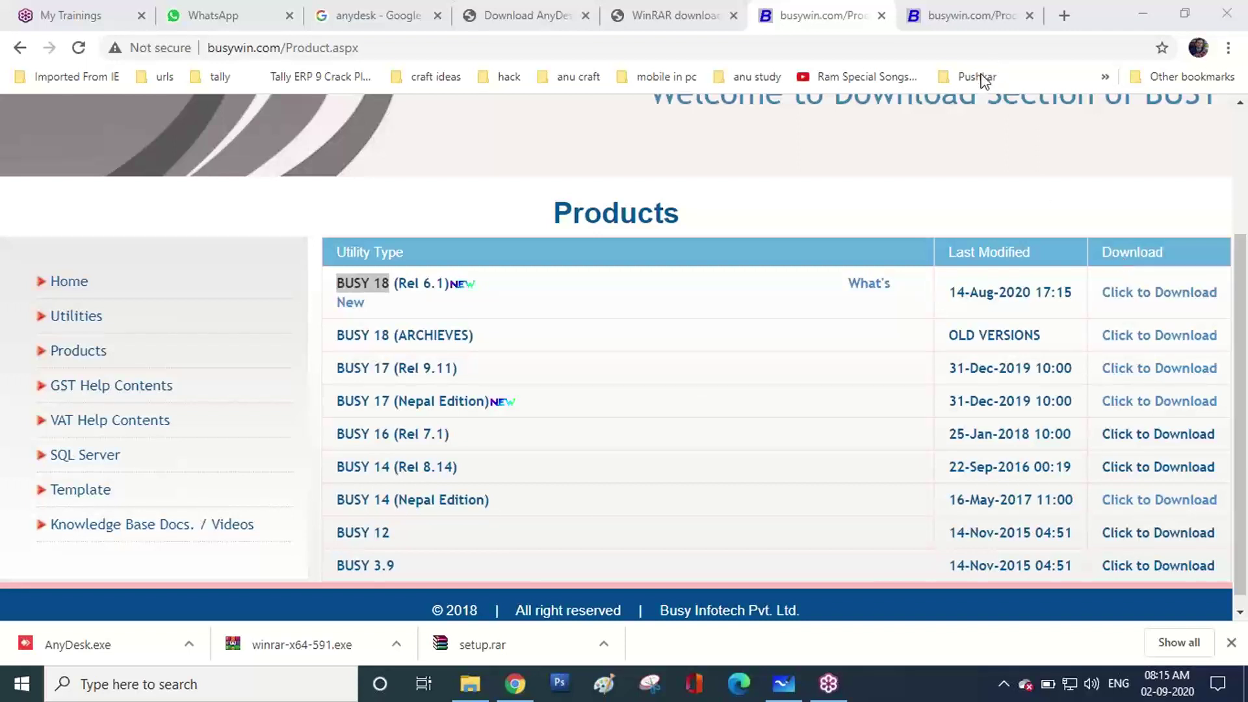
Show the downloaded setup.rar in its folder and extract it with WinRAR into a setup subfolder.
click(604, 647)
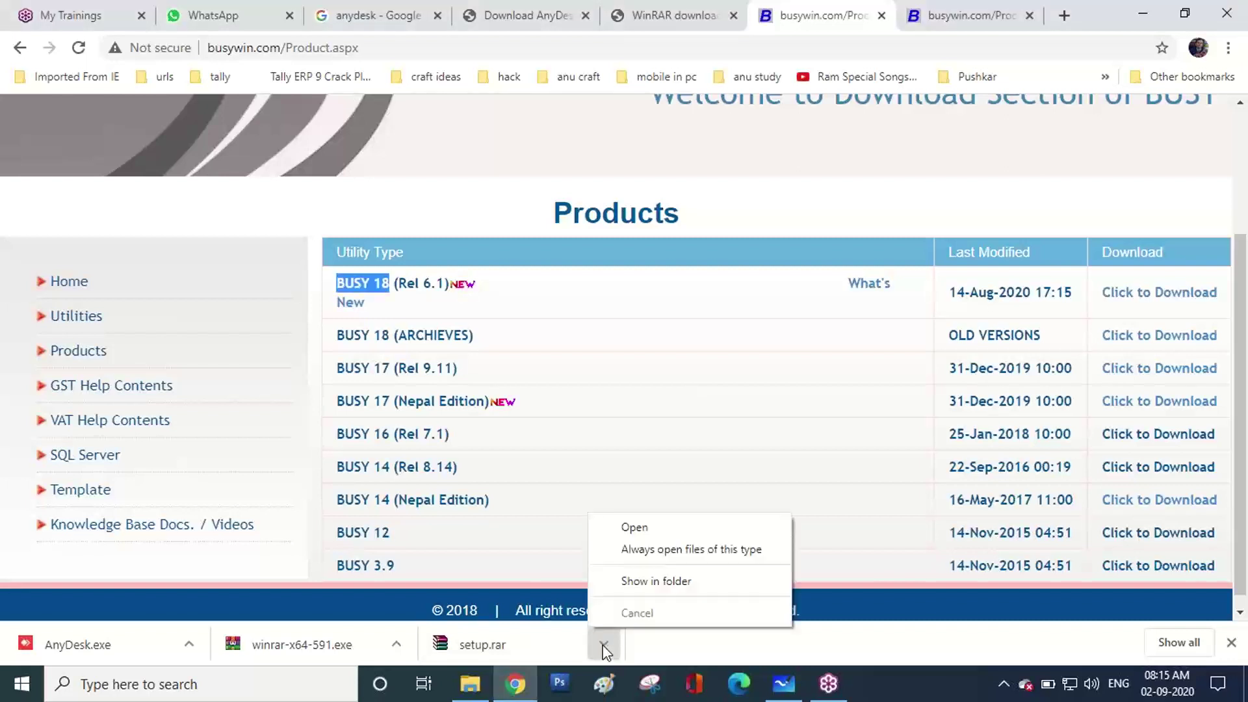
click(654, 583)
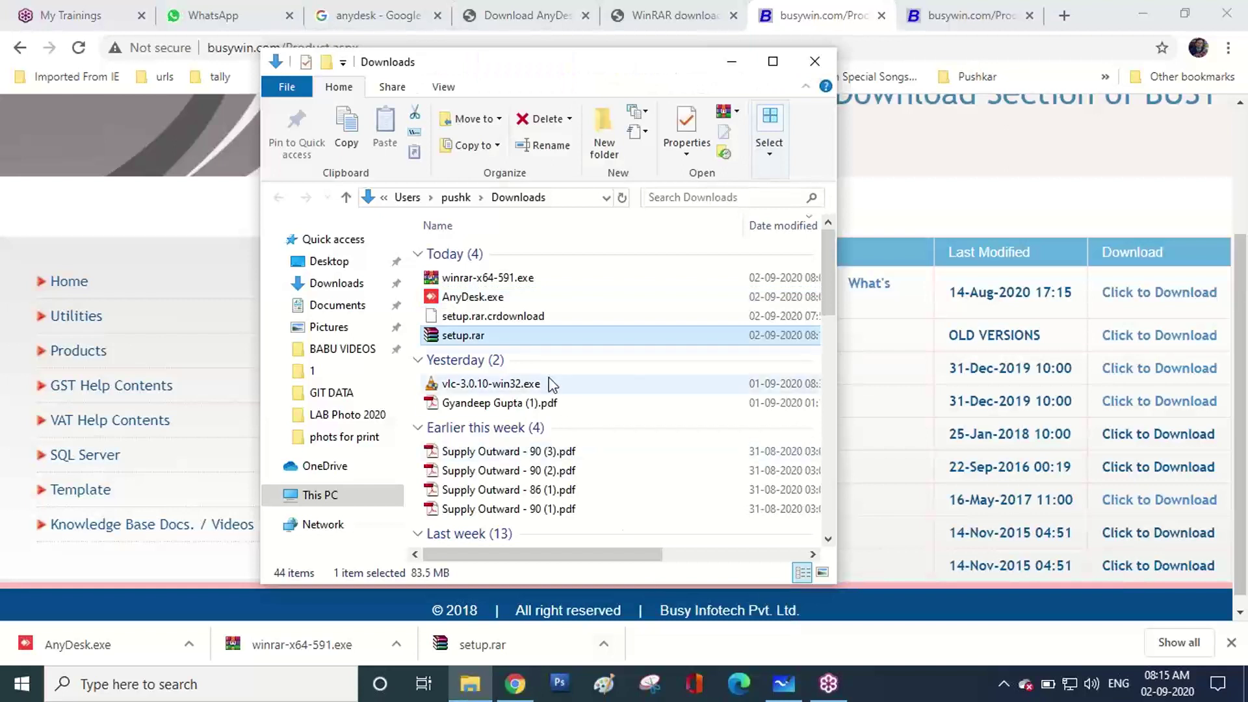
right_click(467, 343)
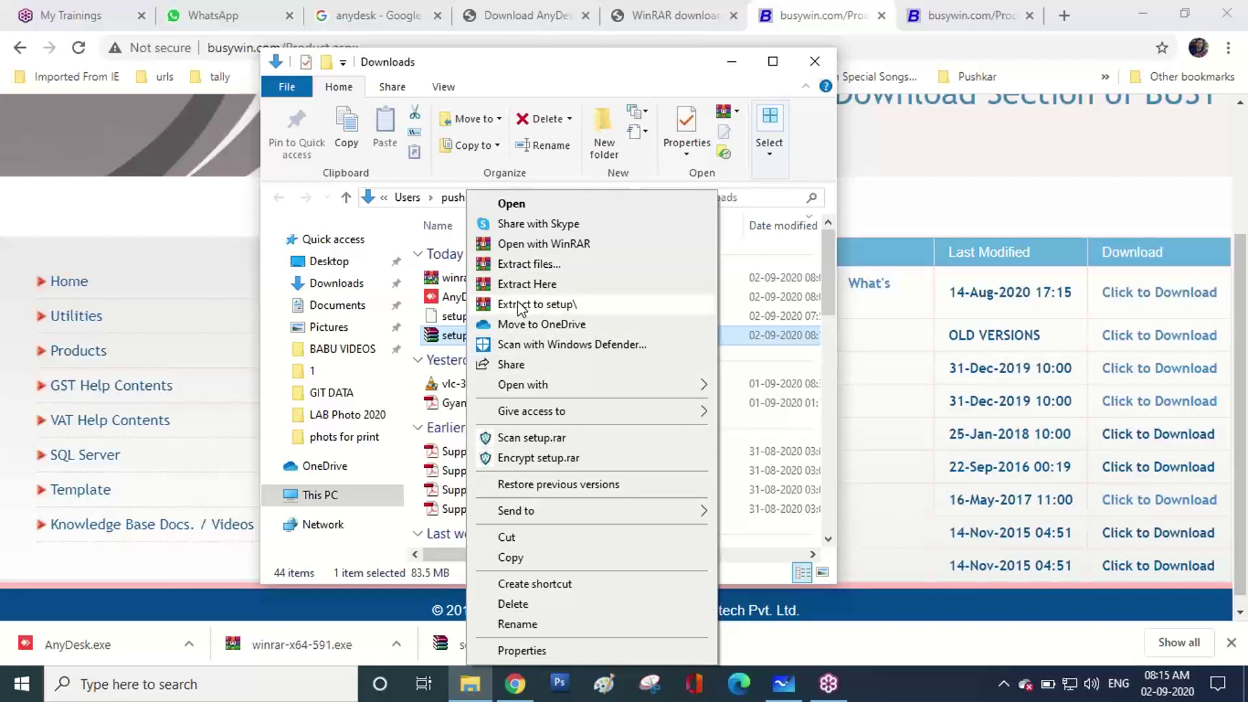
click(453, 338)
right_click(453, 340)
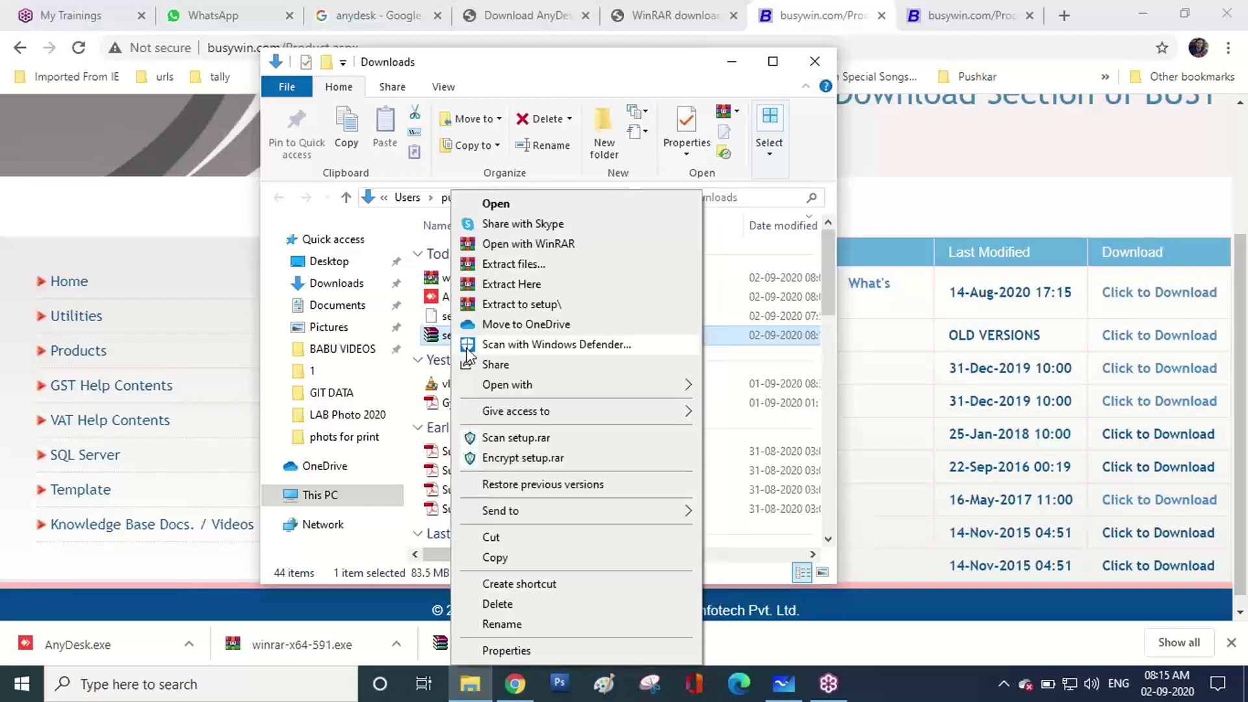
click(518, 304)
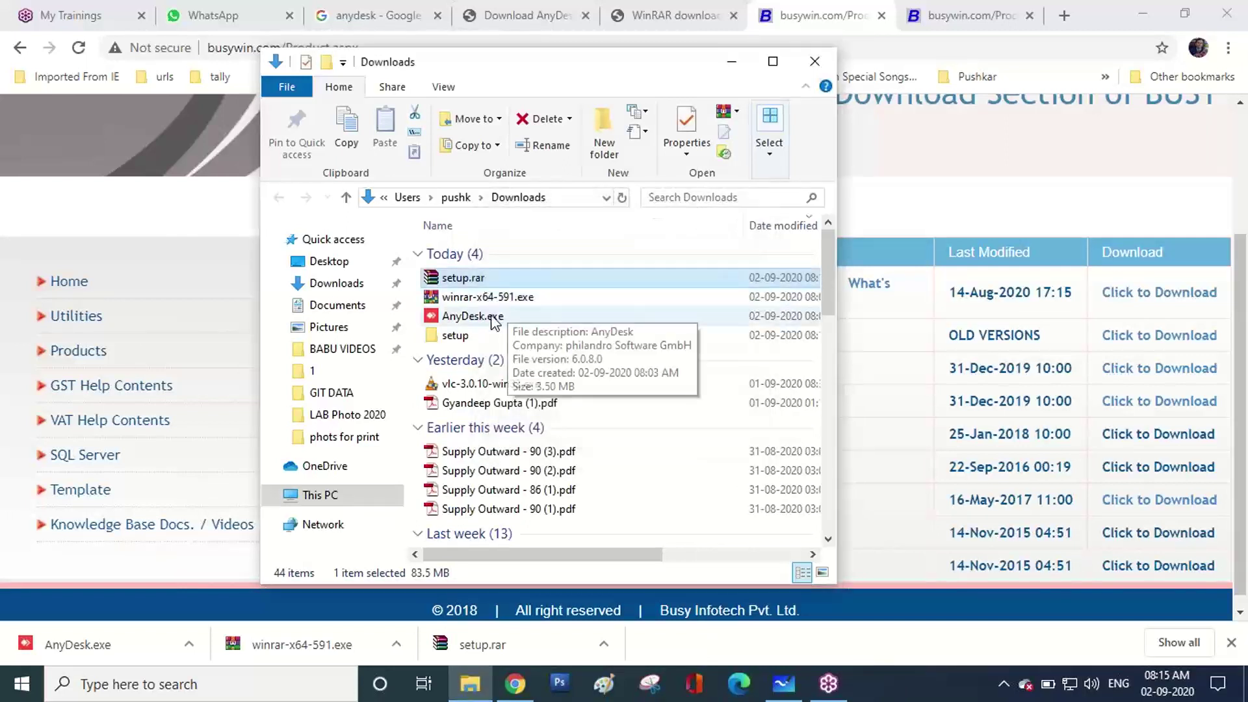
Open the extracted setup folder and run setup.exe to start the BUSY 18 (Rel. 6.1) installer.
click(464, 341)
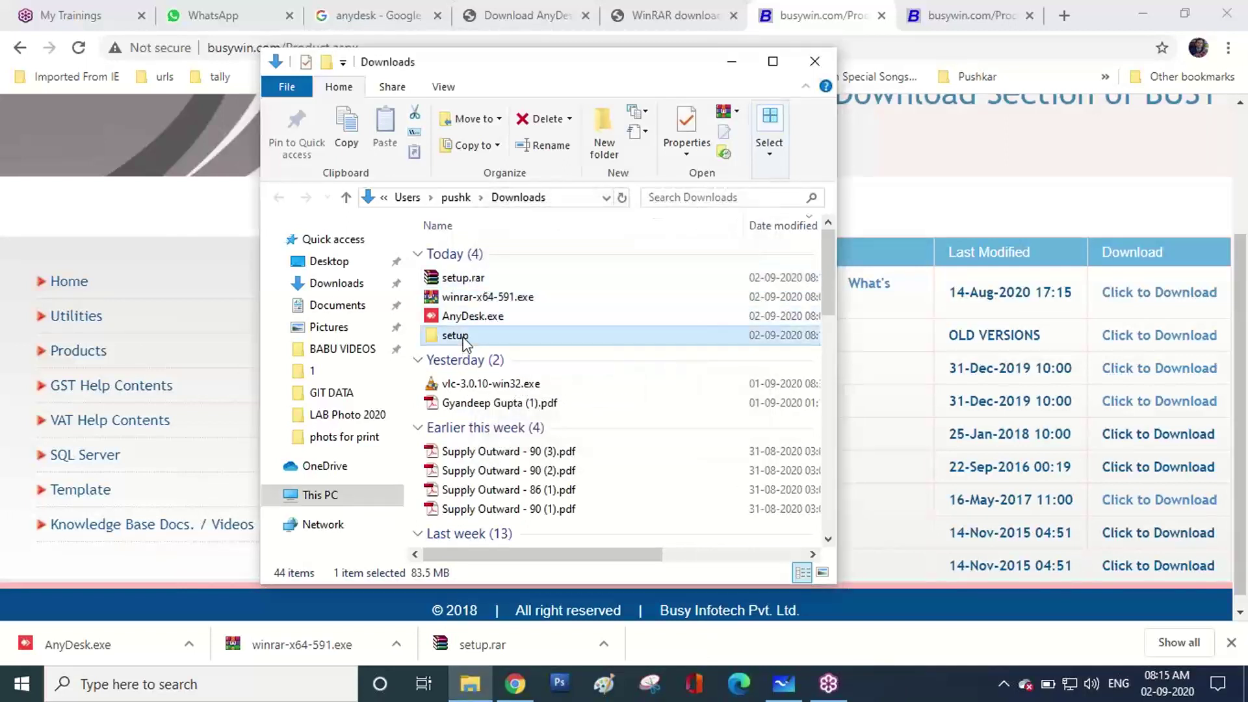
double_click(465, 337)
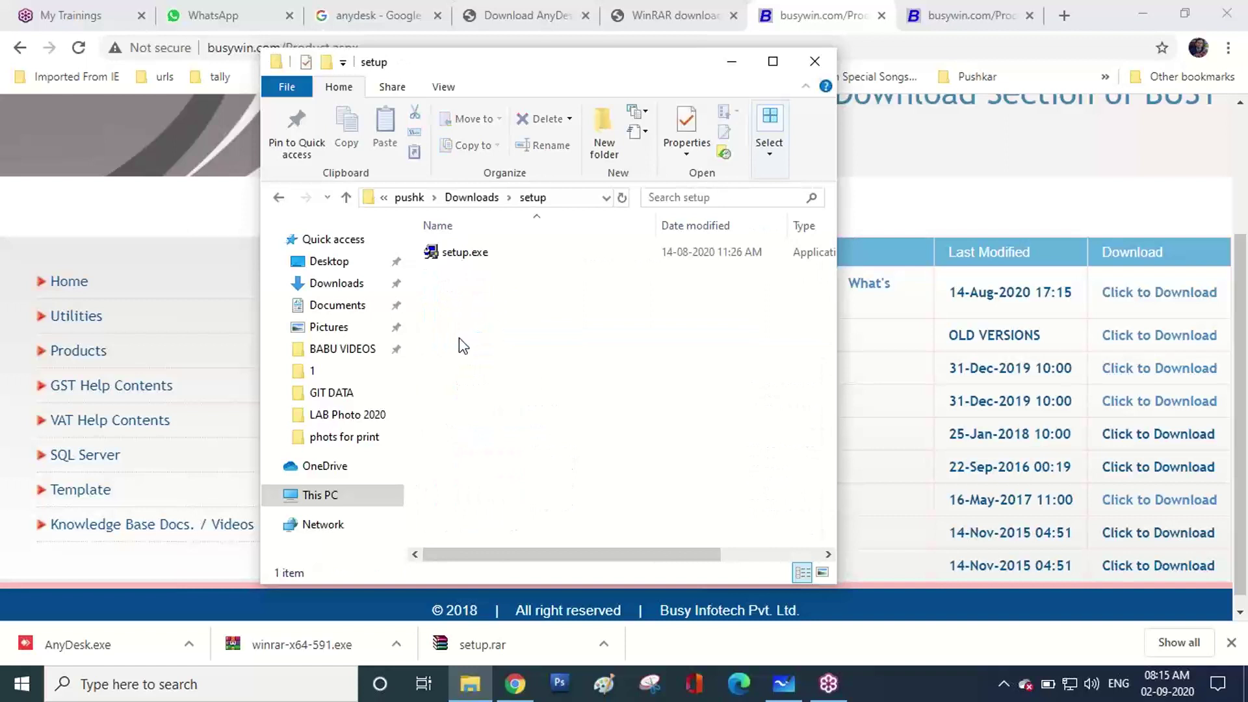
double_click(464, 257)
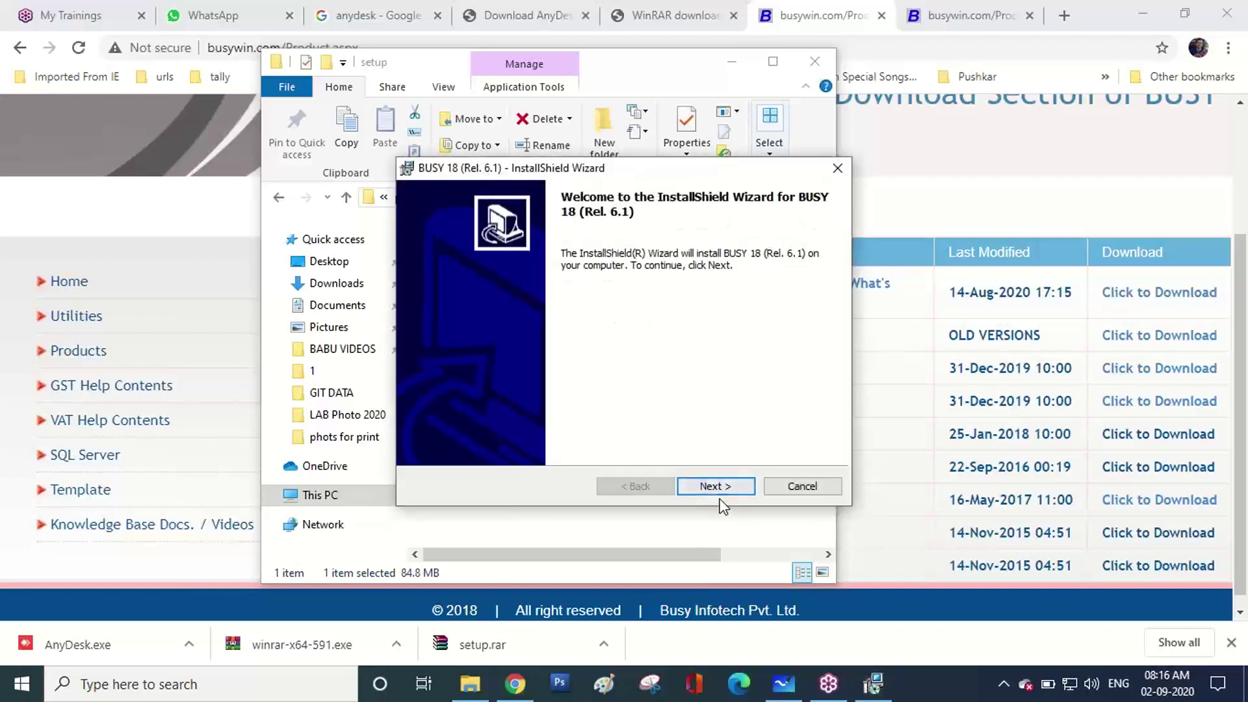
Accept the BUSY 18 license agreement, keep C:\BusyWin\ as the destination folder, and start the installation.
click(707, 489)
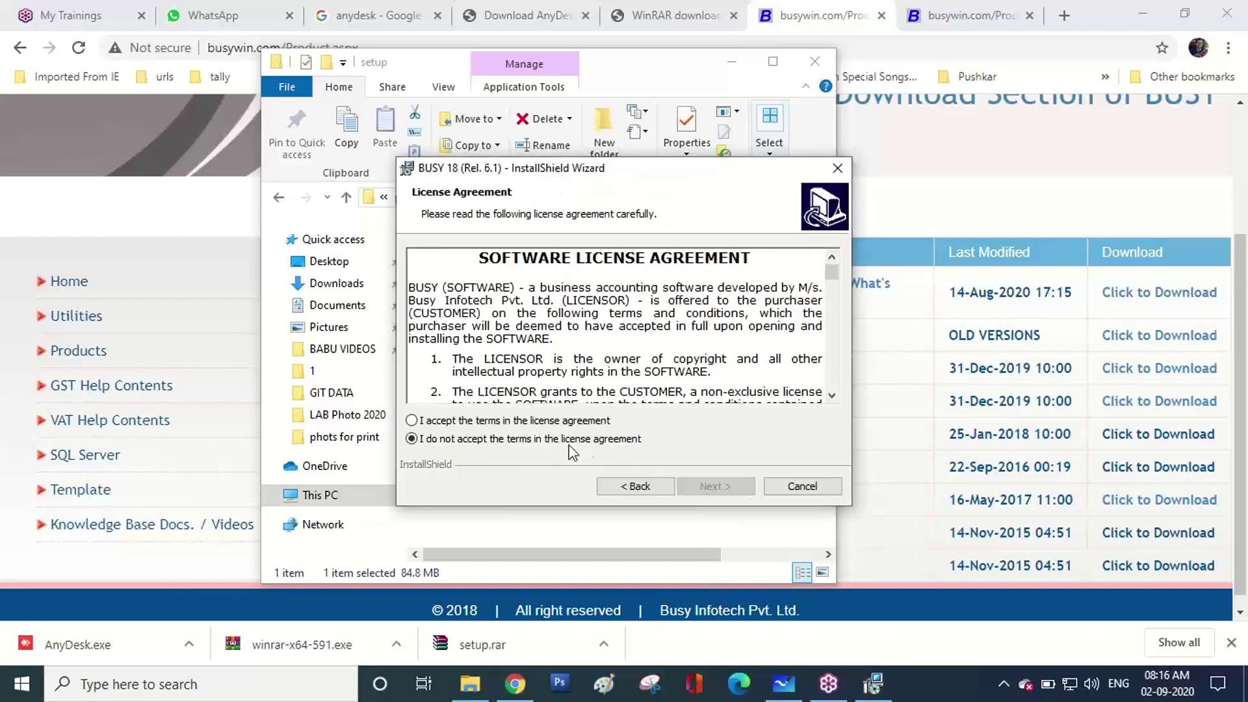
click(541, 426)
click(718, 486)
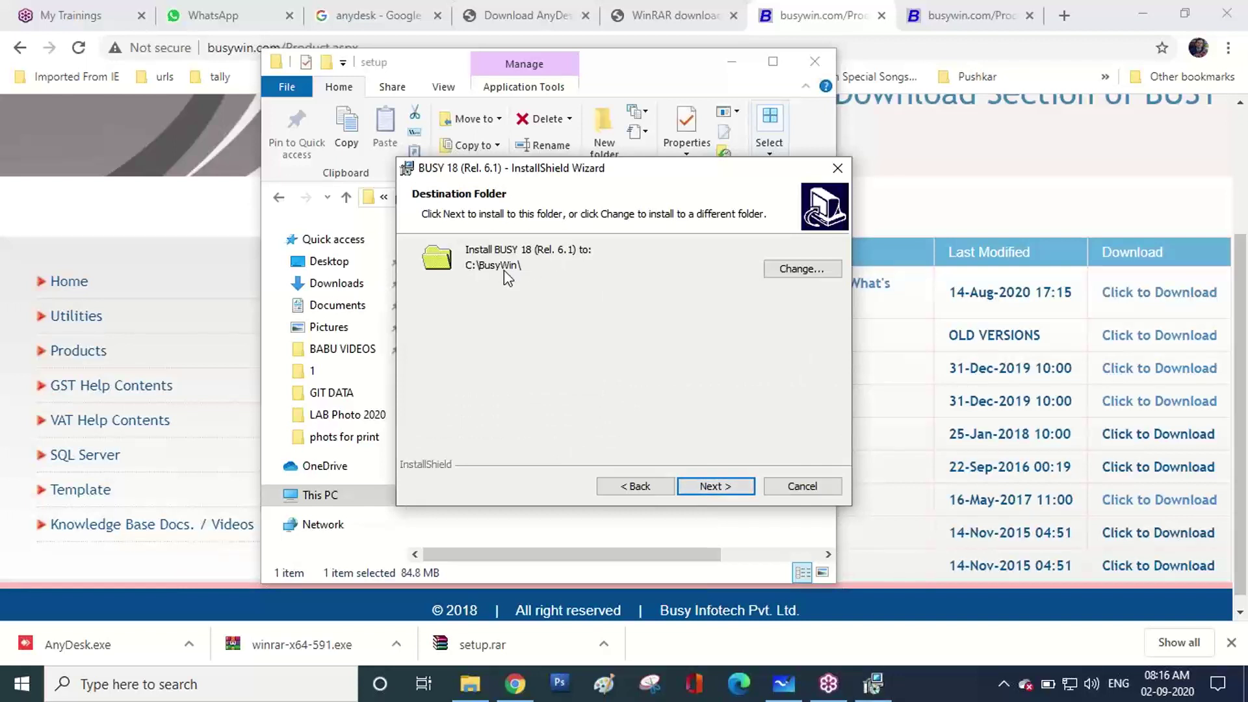
click(701, 487)
click(701, 486)
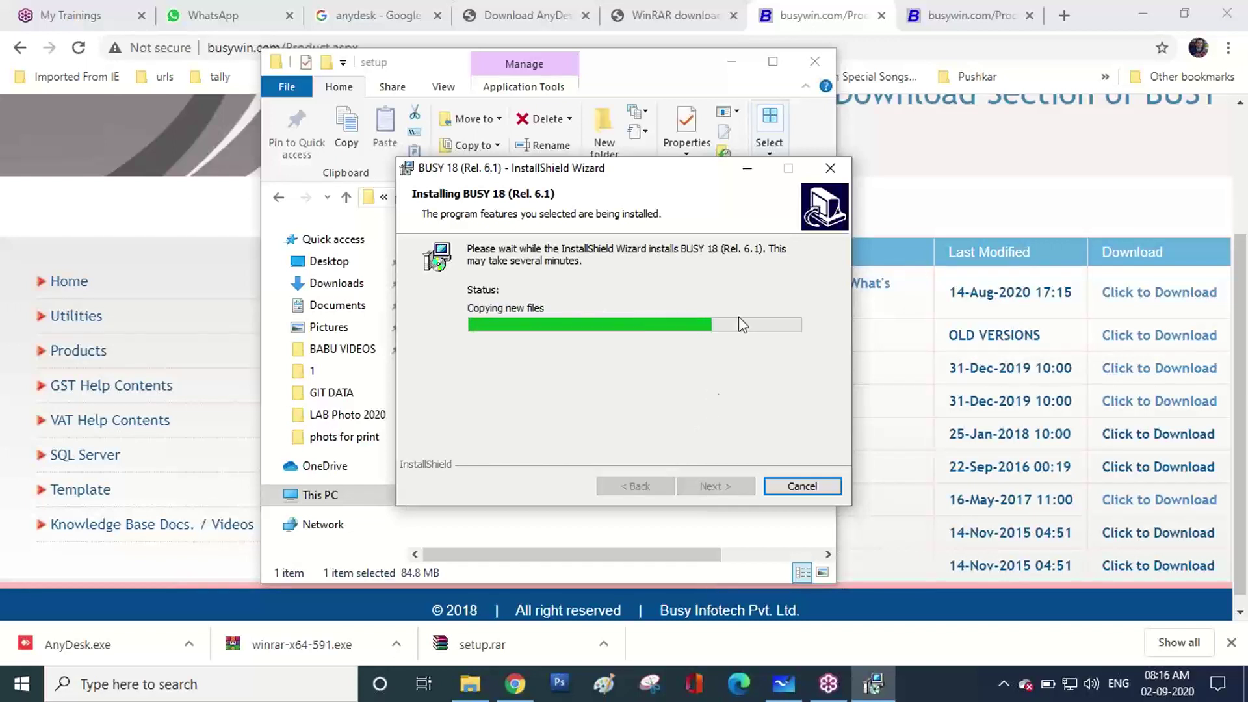
Close the setup folder window and the BUSY, WinRAR, AnyDesk and Google search tabs in Chrome.
click(815, 61)
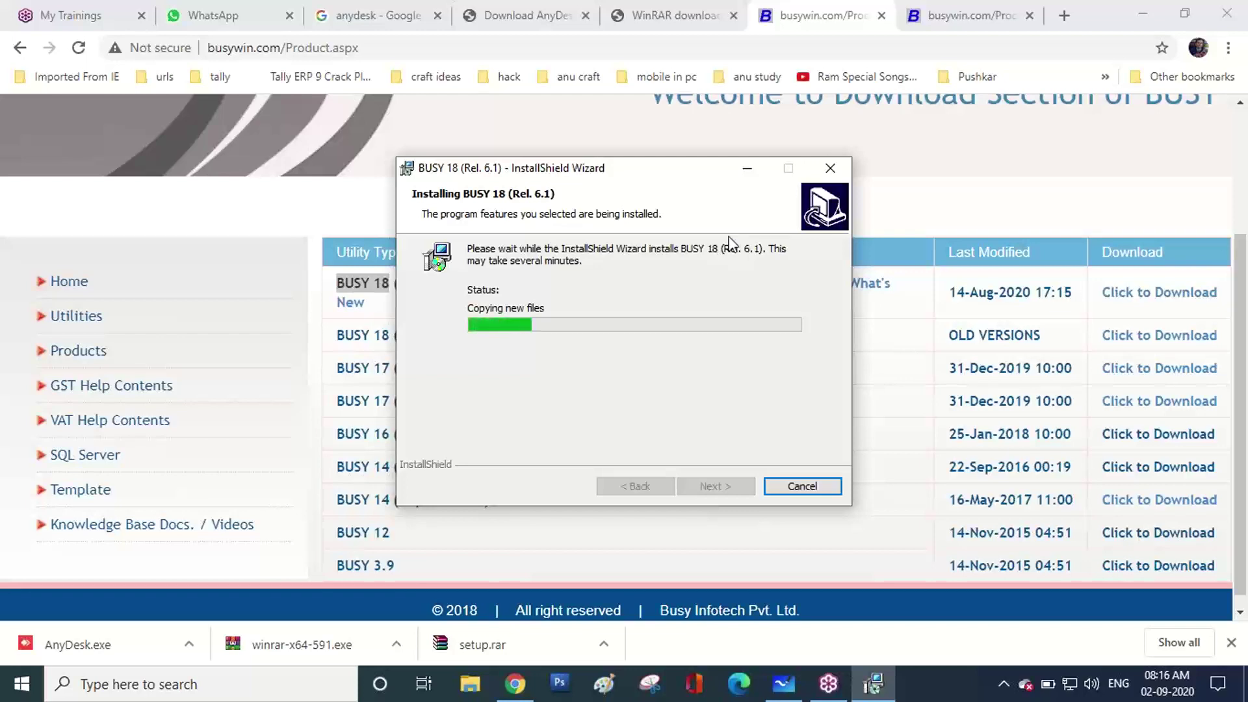
click(1030, 16)
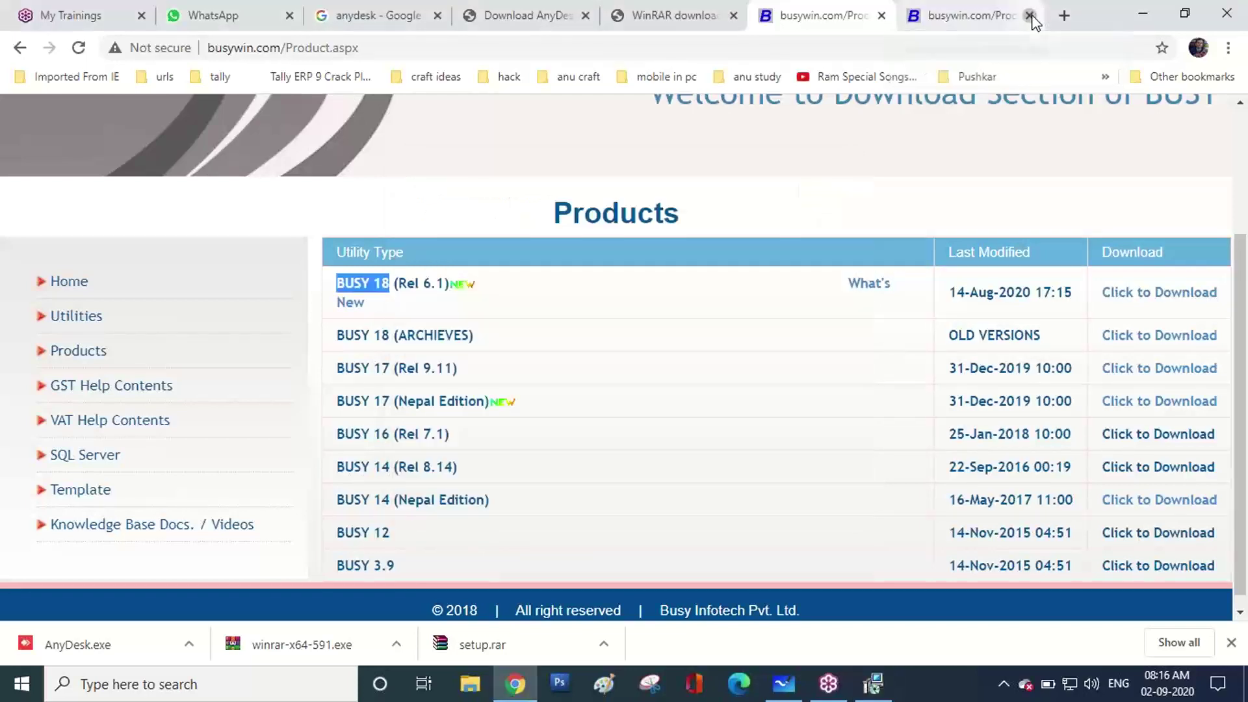
click(1029, 16)
click(1029, 17)
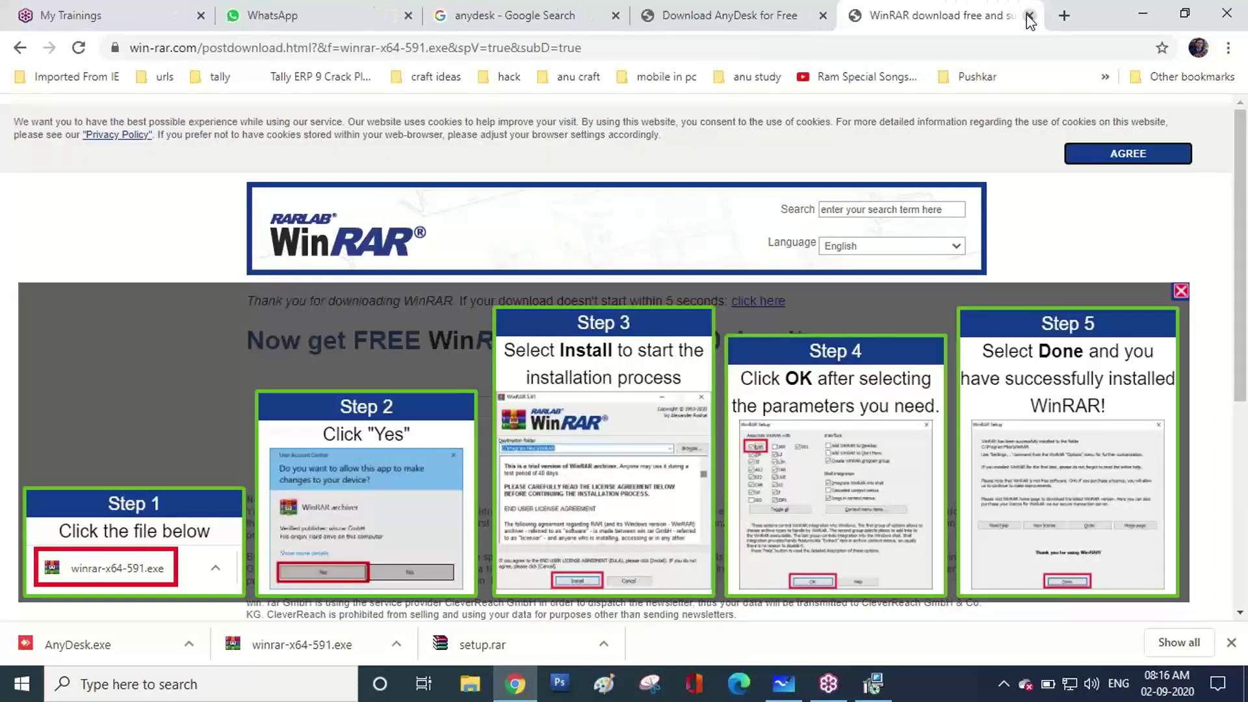
click(1028, 16)
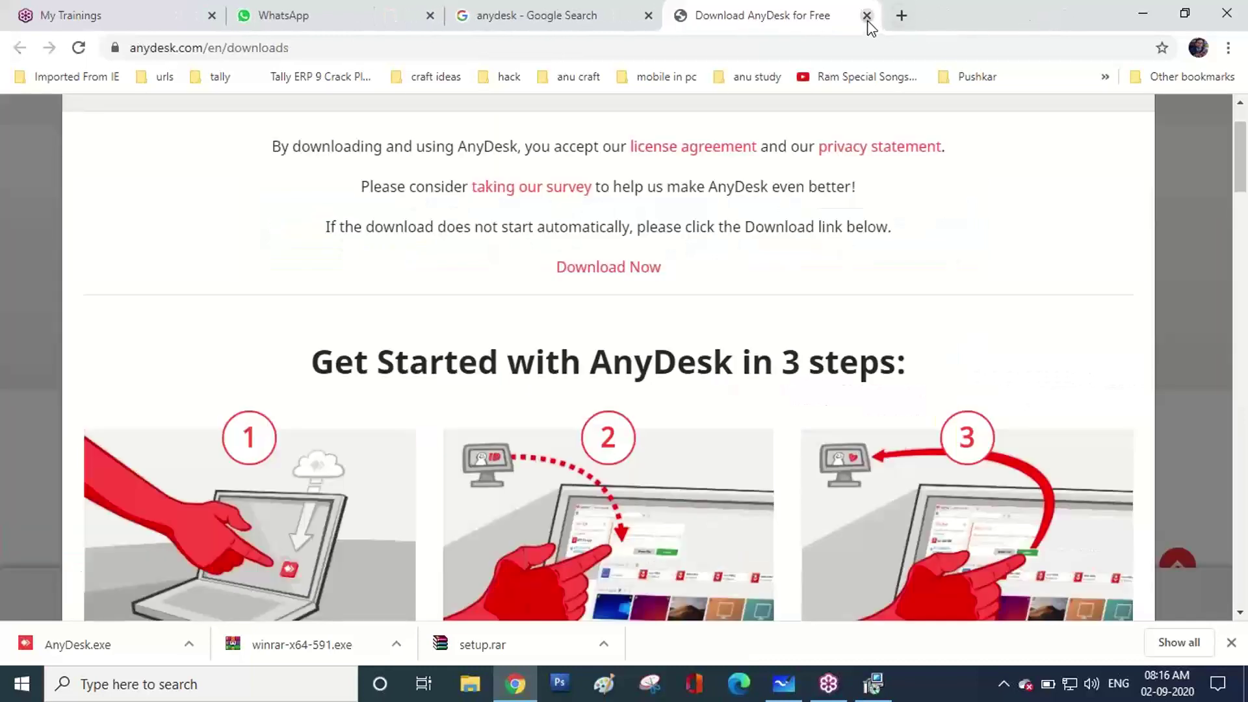
click(867, 16)
click(649, 16)
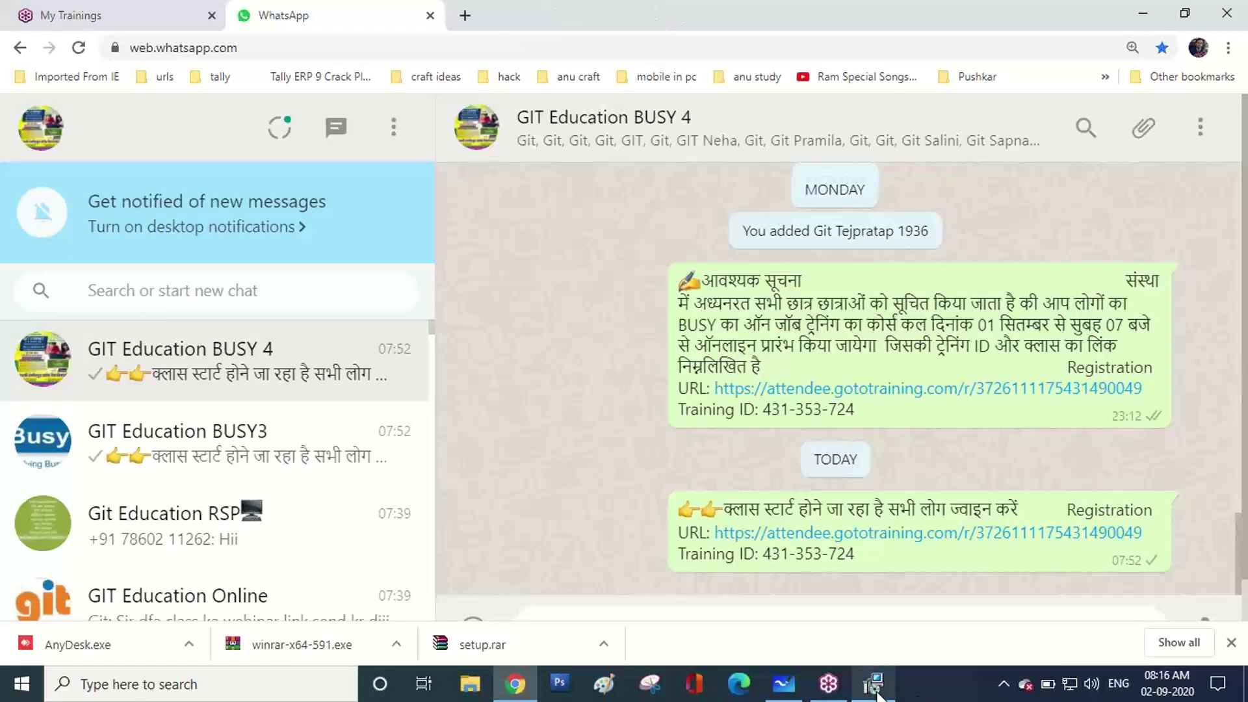
Return to the BUSY 18 installer and finish it, and minimize Chrome to refresh the desktop.
click(875, 689)
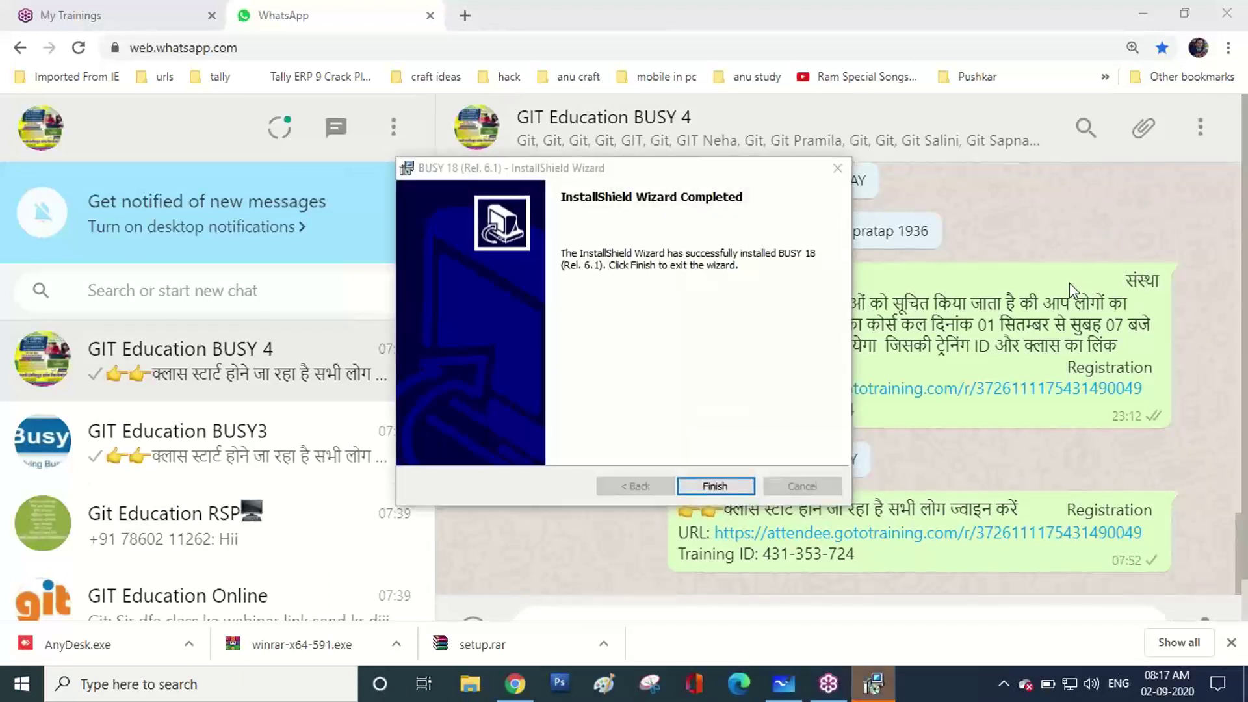
click(720, 487)
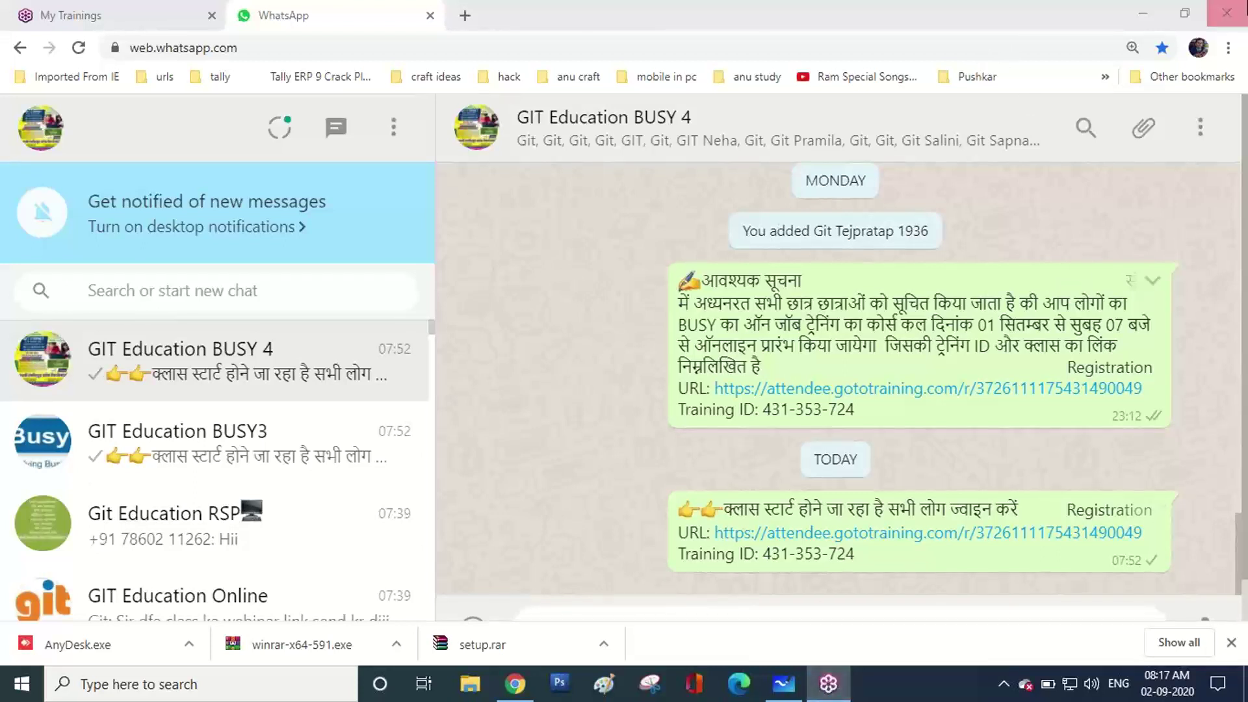
click(1148, 14)
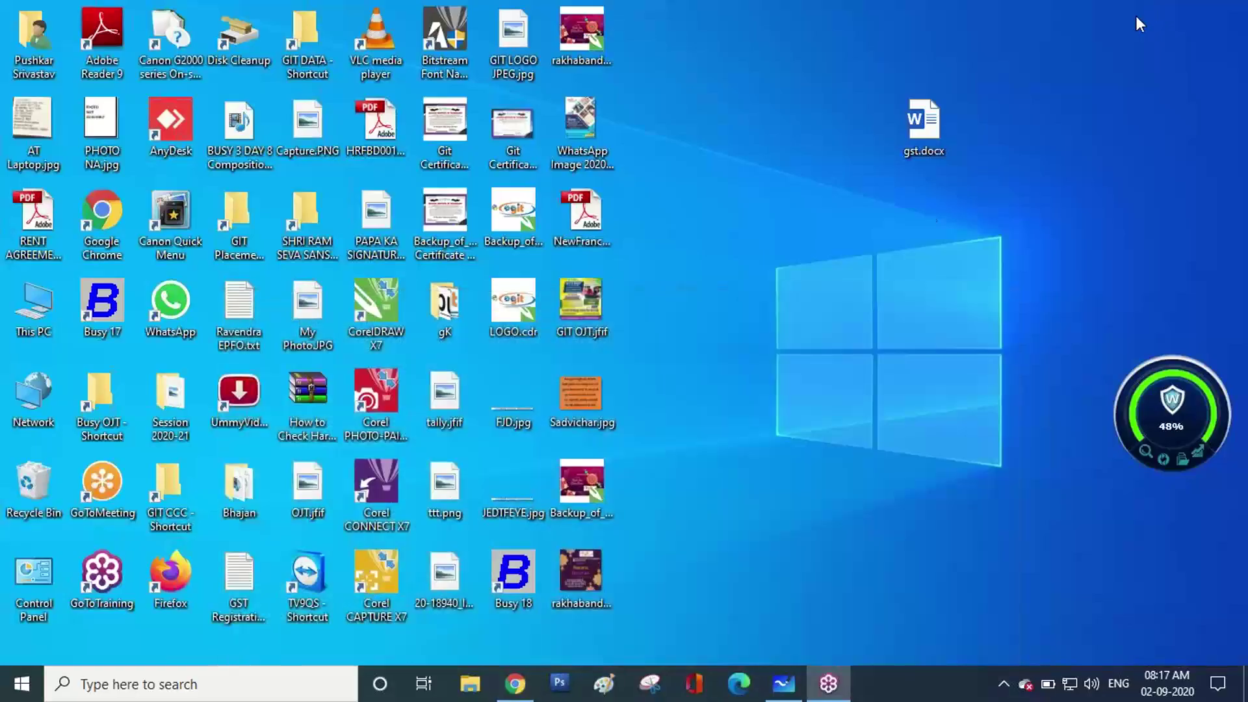
right_click(844, 182)
click(868, 234)
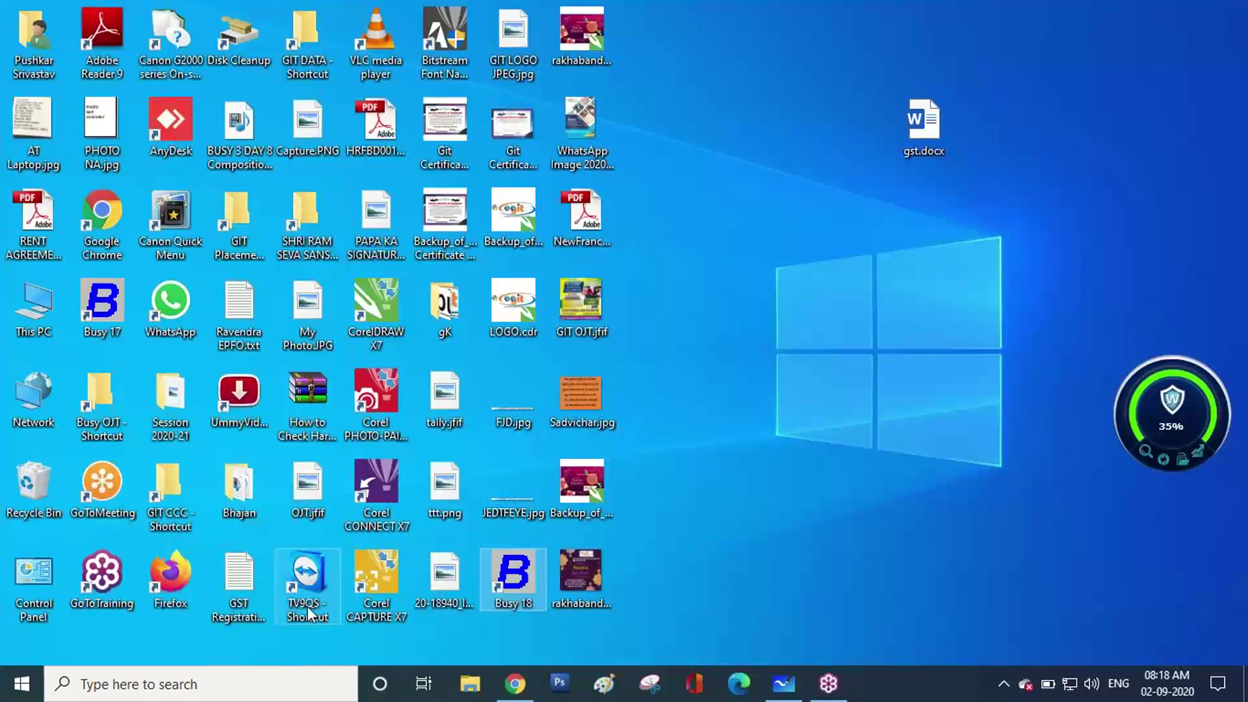
Open the Busy OJT folder from its desktop shortcut, view its files, and close it.
double_click(114, 426)
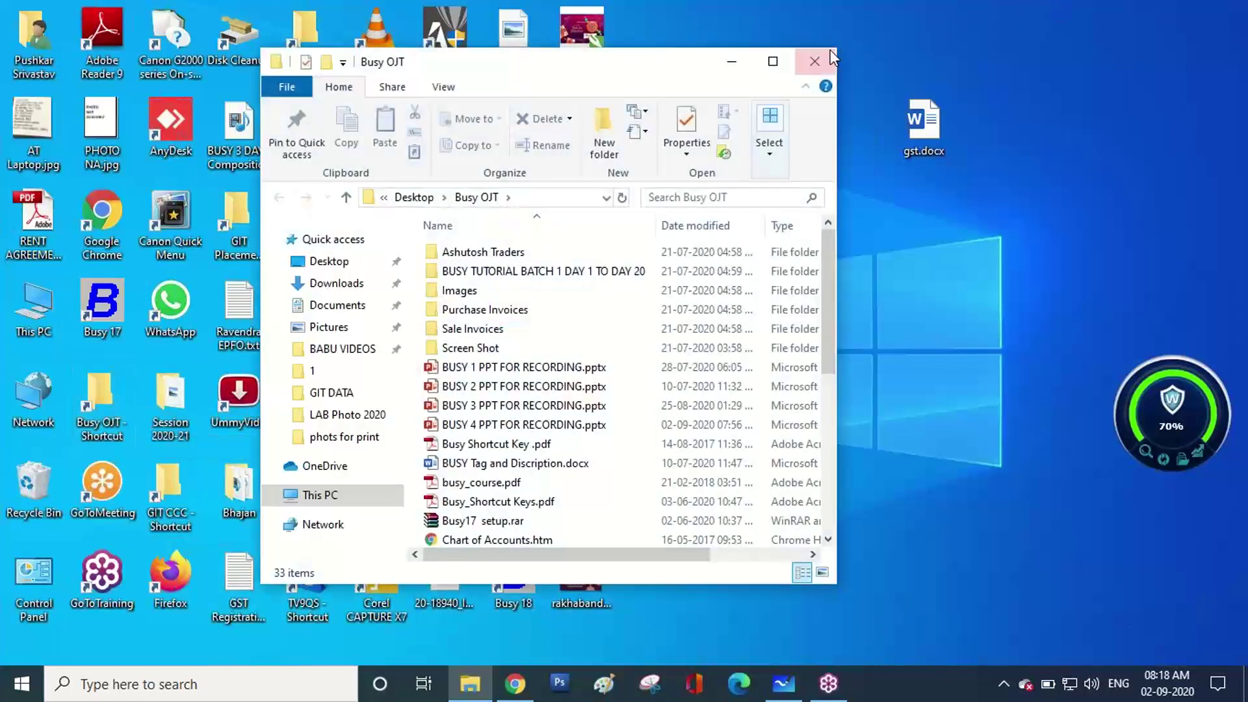
click(815, 62)
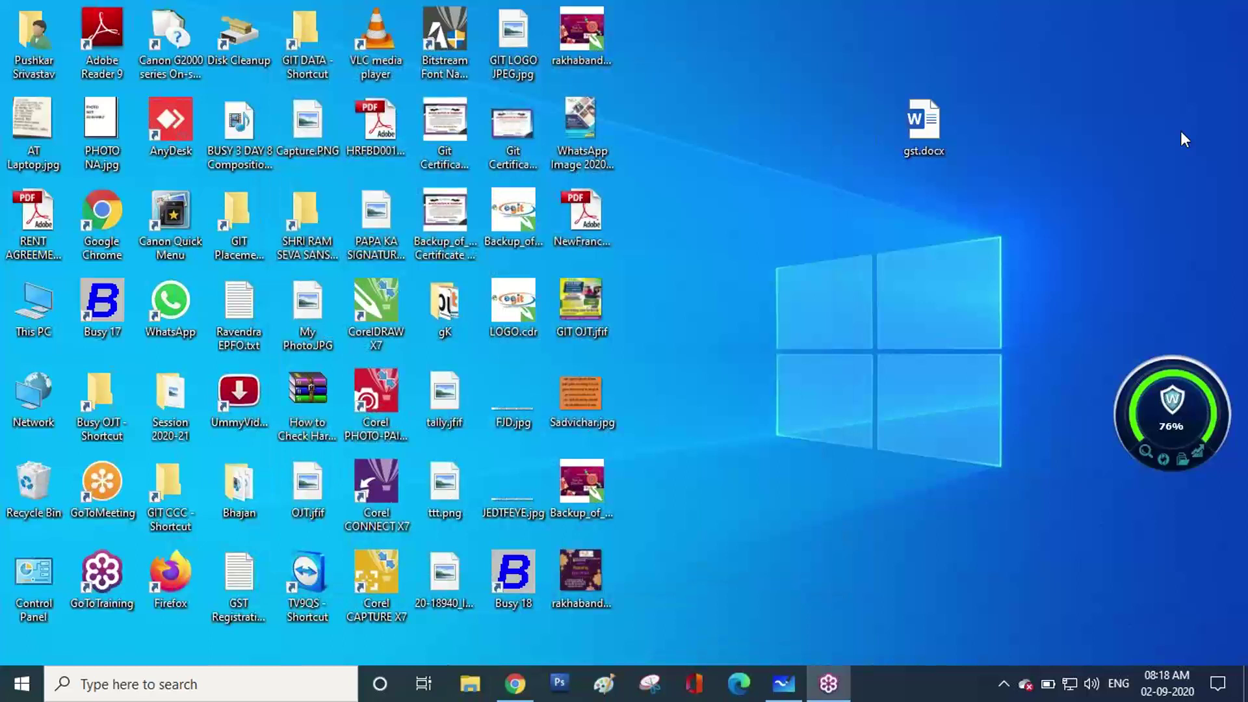